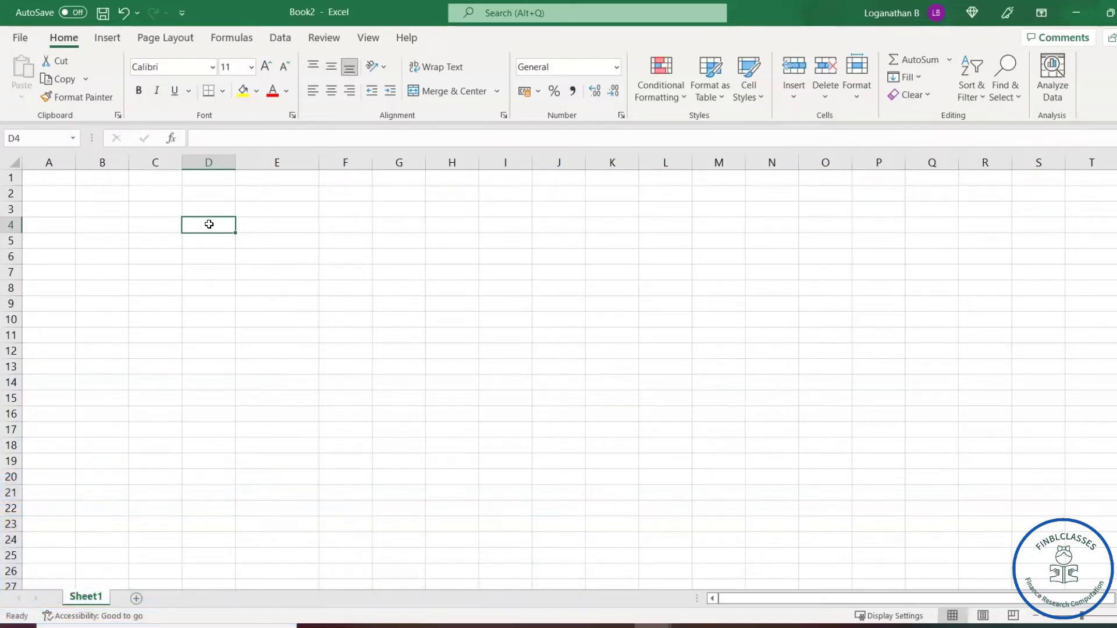
# - Enter the labels PERCENT in D4, TAXRATE in F4 and INTEREST RATE in G4
pyautogui.write('PERCENT')
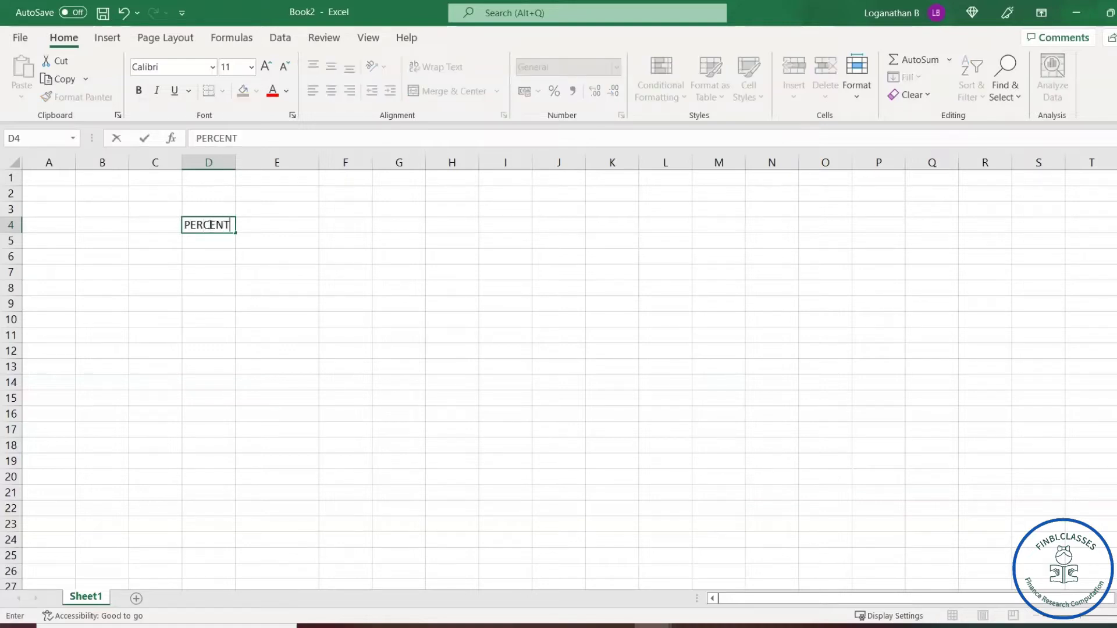
pyautogui.press('Tab')
pyautogui.press('Tab')
pyautogui.write('TAXRATE')
pyautogui.press('Tab')
pyautogui.write('INTEREST ')
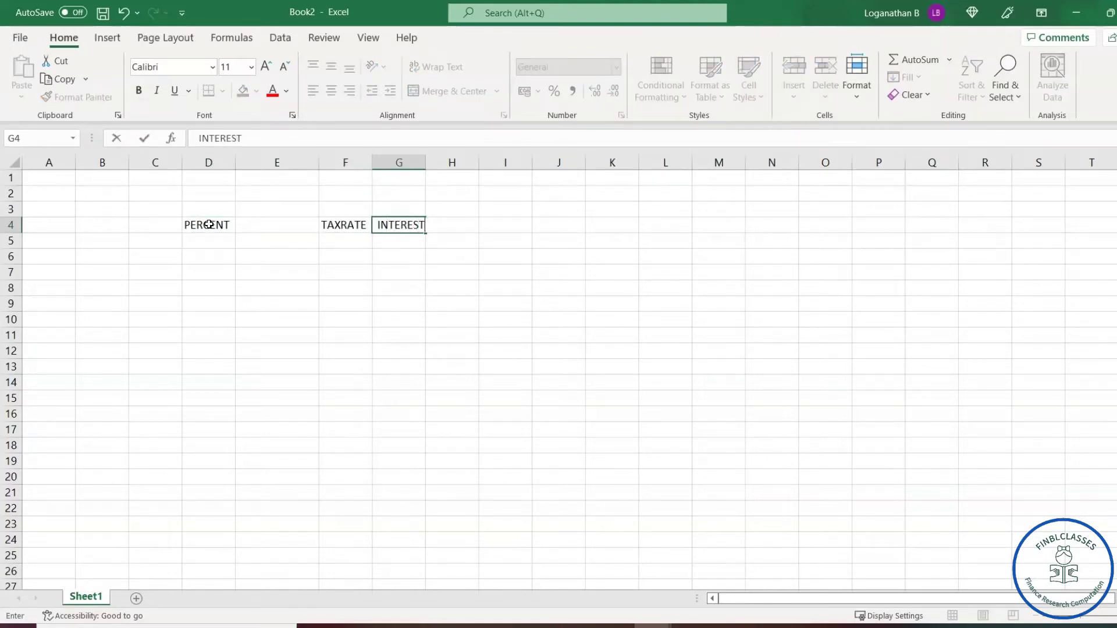
pyautogui.write('RATE')
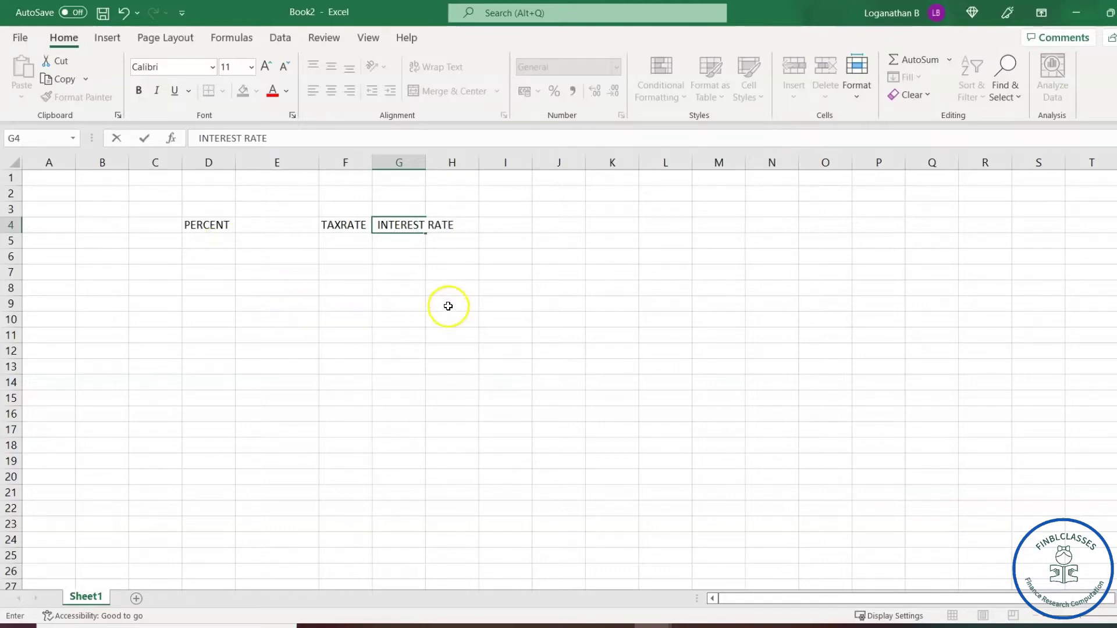
pyautogui.click(463, 259)
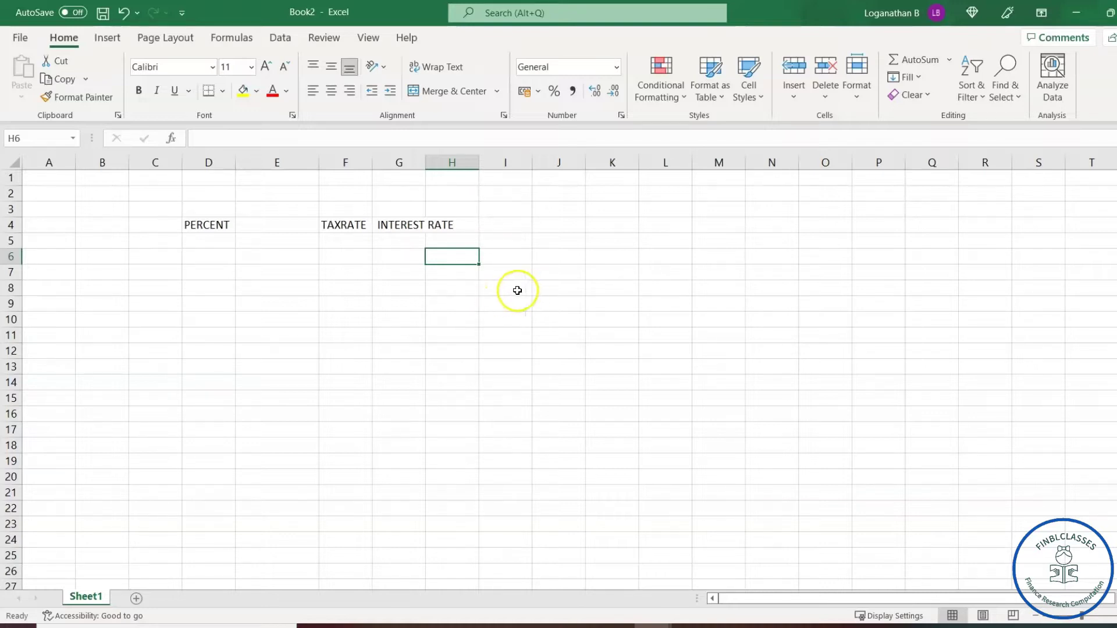
# - Enter the base value 20 in H8 and the percentage 50% in J5
pyautogui.click(460, 288)
pyautogui.write('2')
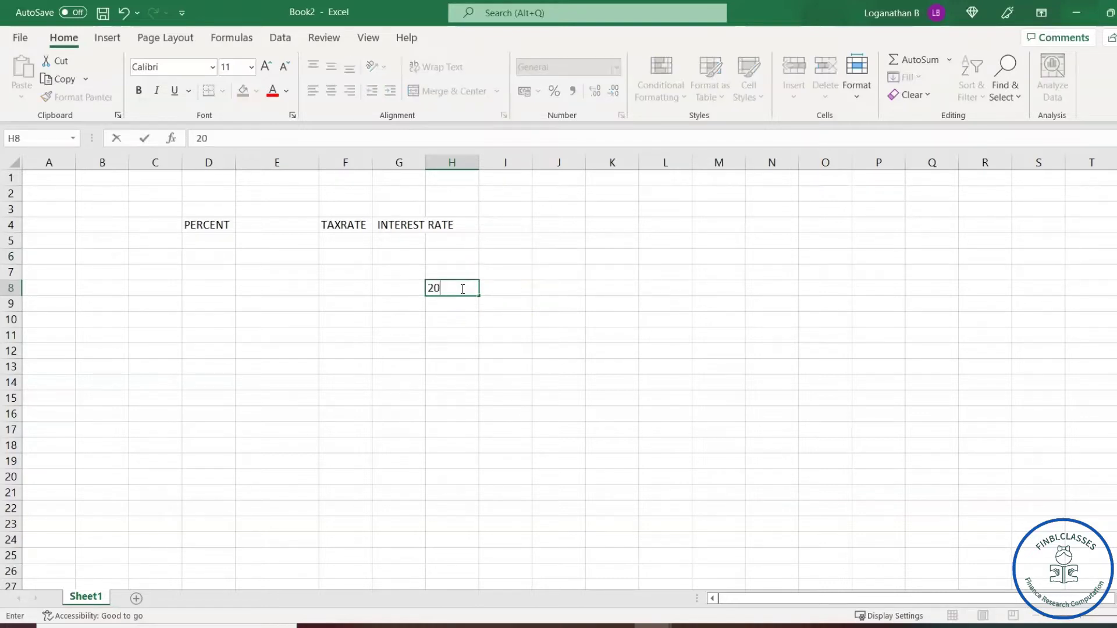
pyautogui.write('0')
pyautogui.press('Right')
pyautogui.press('Right')
pyautogui.press('Up')
pyautogui.press('Up')
pyautogui.press('Up')
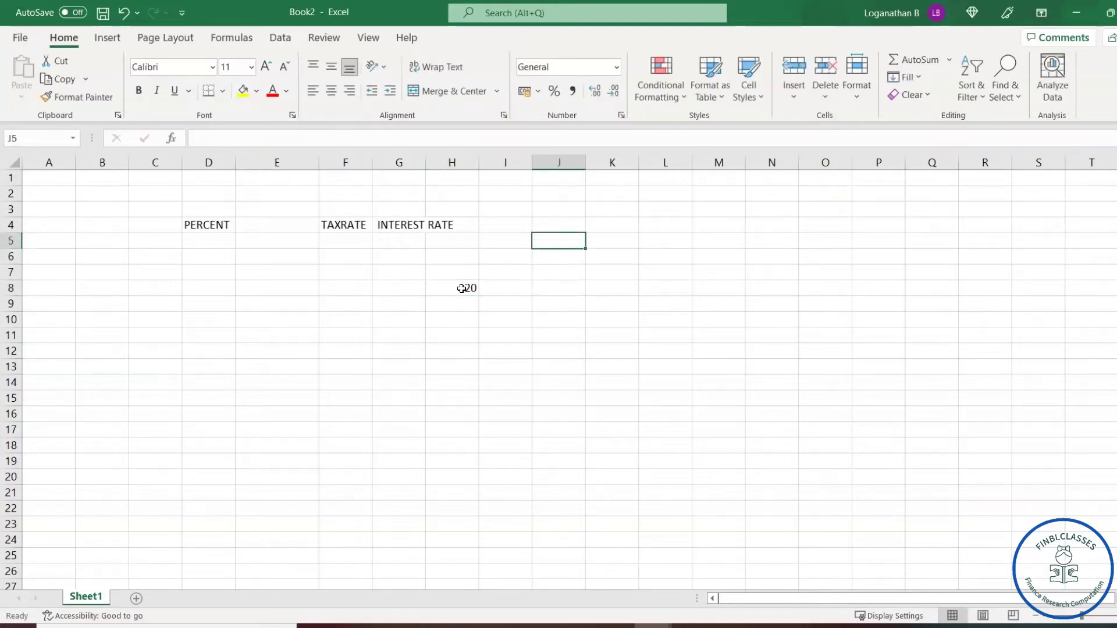
pyautogui.write('50%')
pyautogui.moveTo(562, 331); pyautogui.dragTo(560, 325)
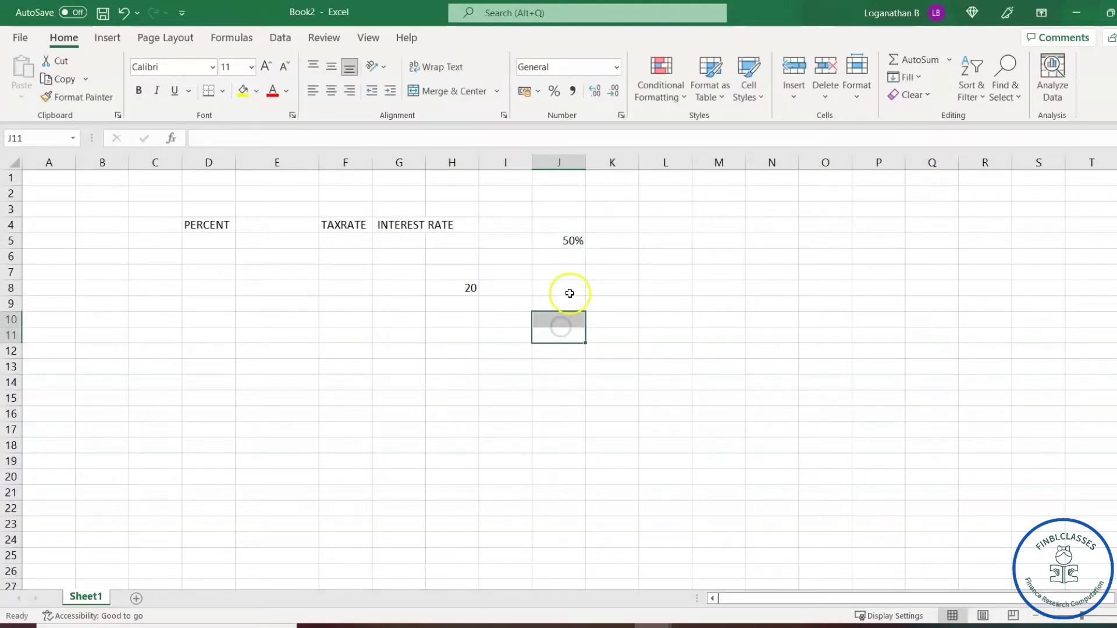
# - Calculate the percentage of the base value in J8 with the formula =H8*J5
pyautogui.click(560, 289)
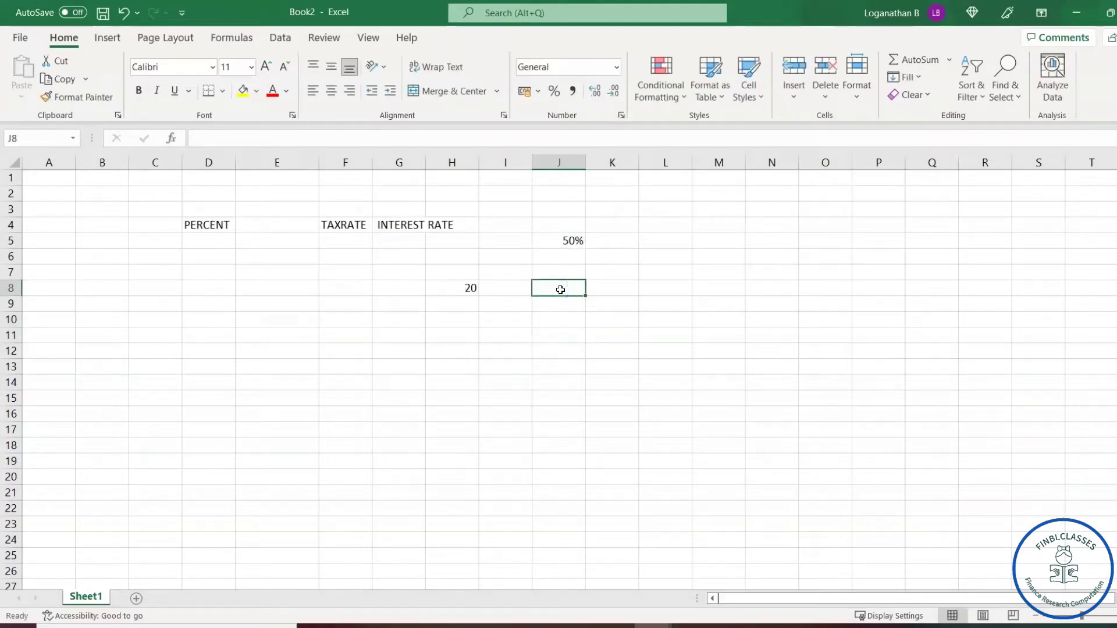
pyautogui.write('=')
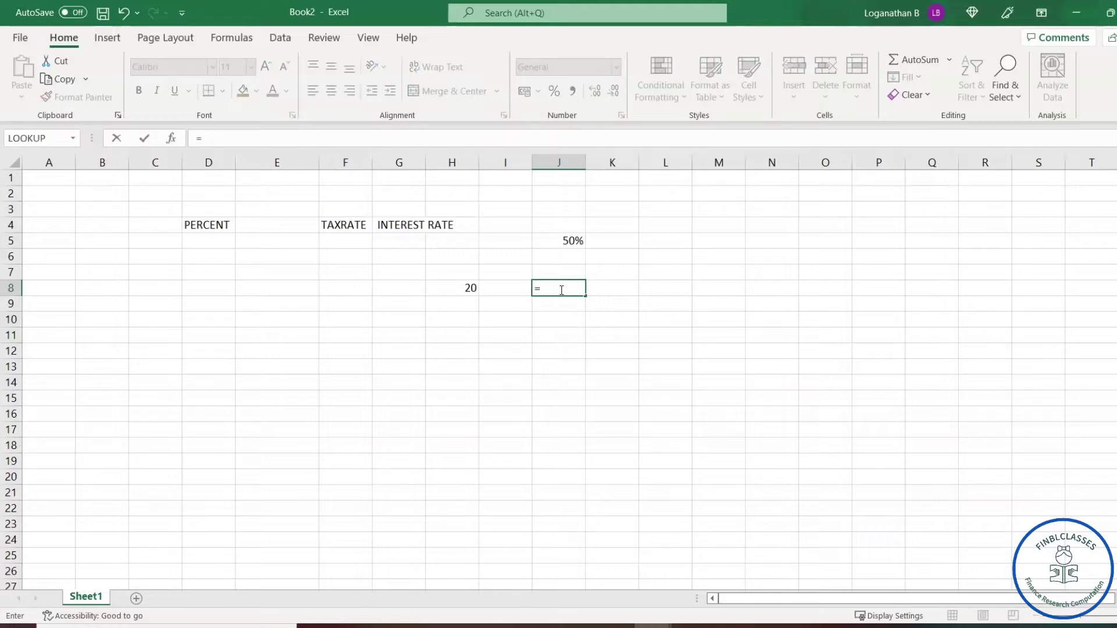
pyautogui.press('Left')
pyautogui.press('Left')
pyautogui.write('*')
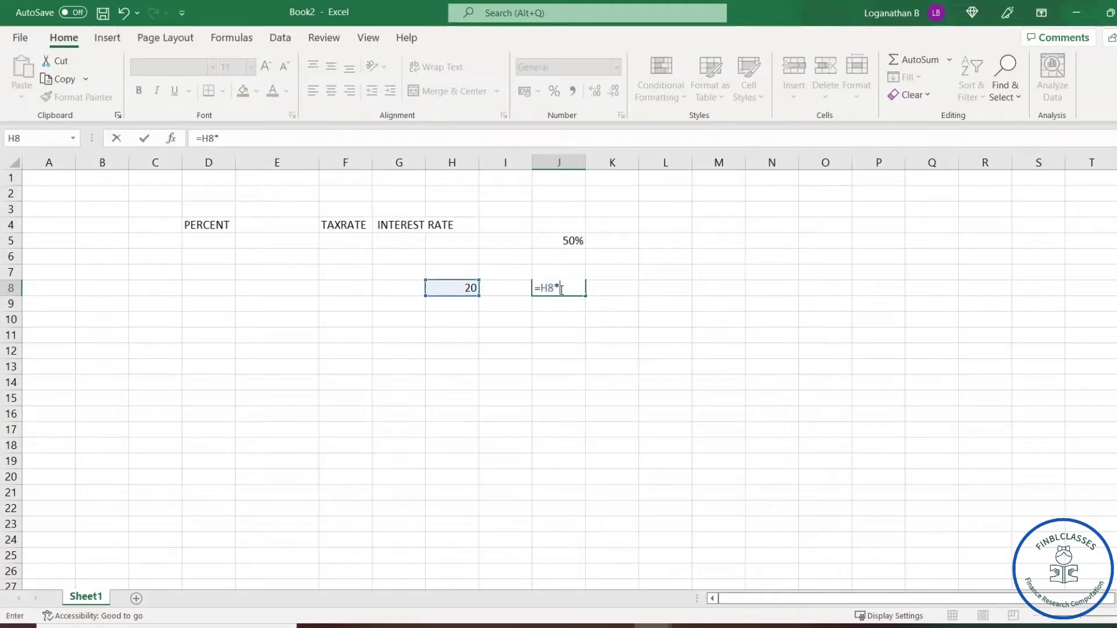
pyautogui.press('Up')
pyautogui.press('Up')
pyautogui.press('Up')
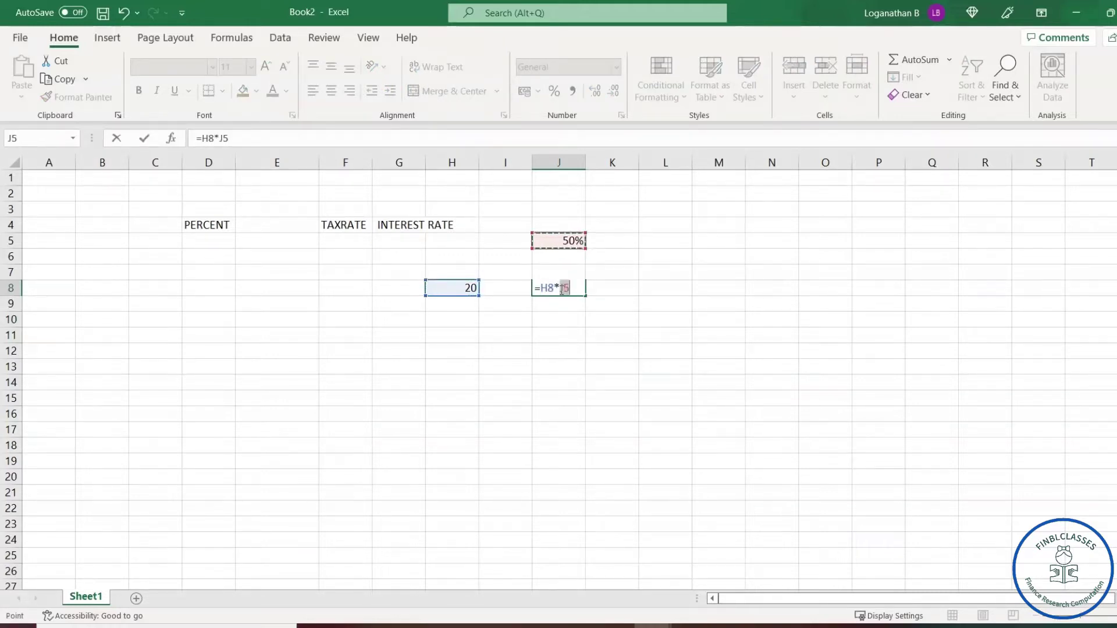
pyautogui.press('Return')
pyautogui.click(560, 289)
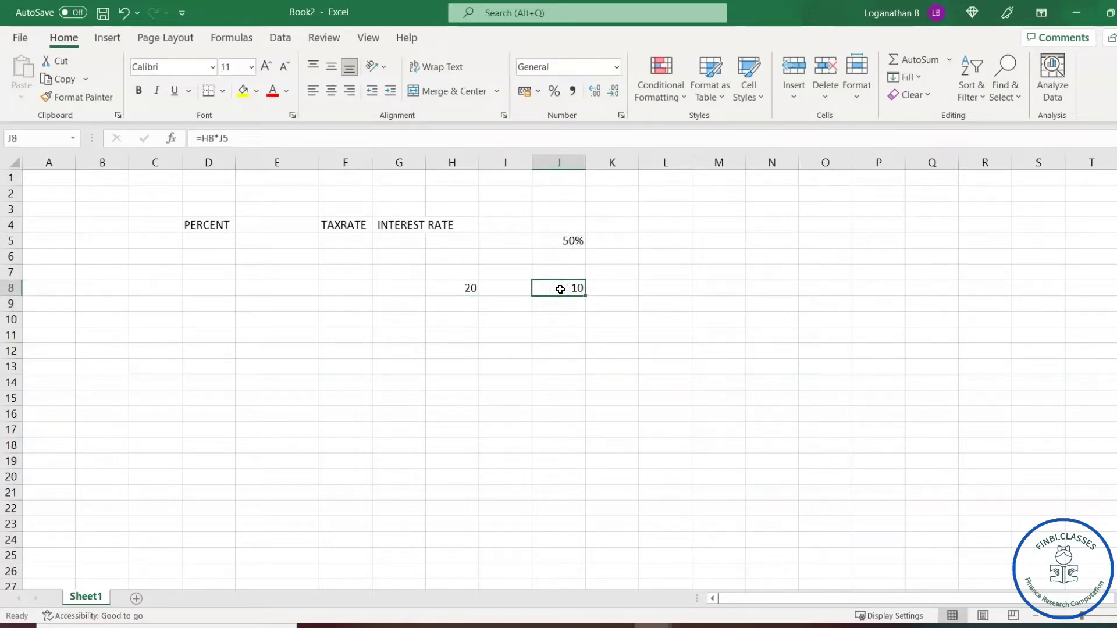
# - Enter the decimal equivalent 0.5 in K5, beside the 50% value
pyautogui.click(618, 332)
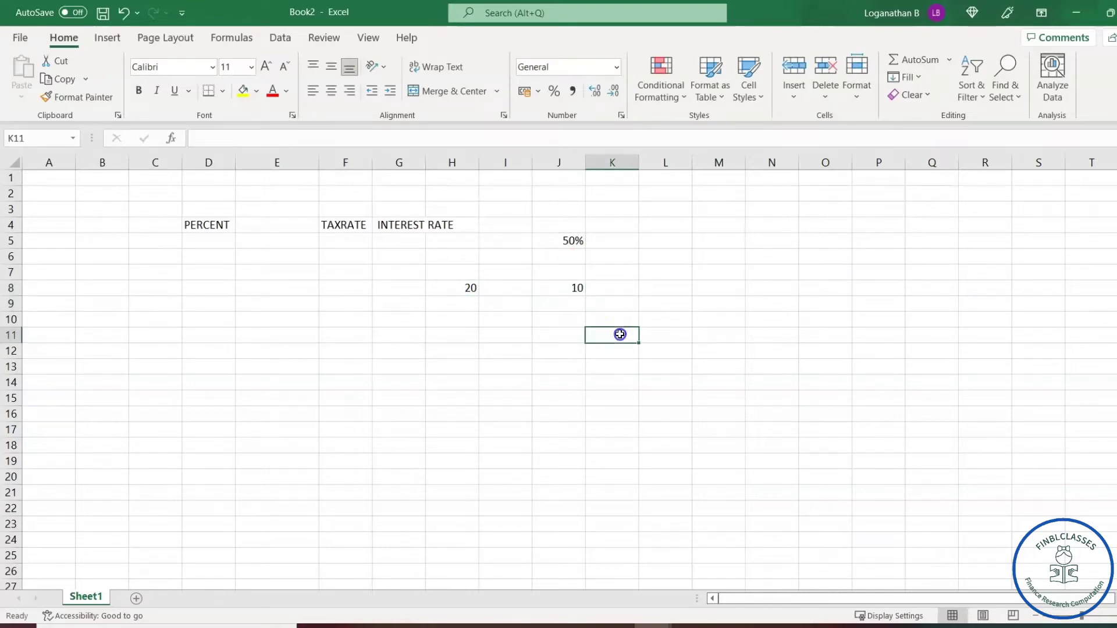
pyautogui.click(622, 242)
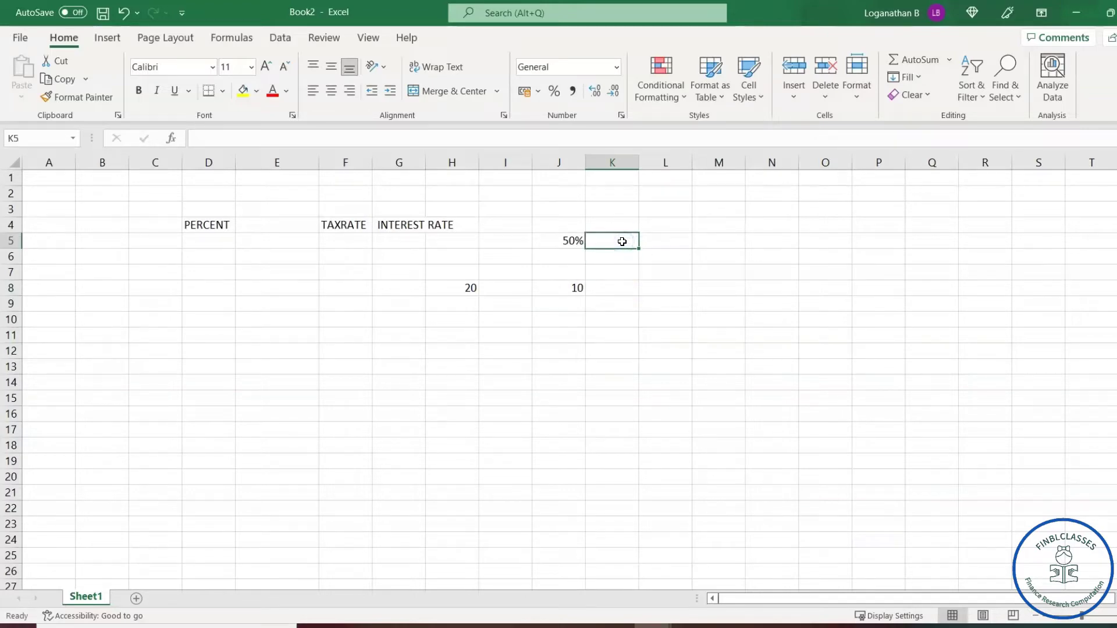
pyautogui.write('0')
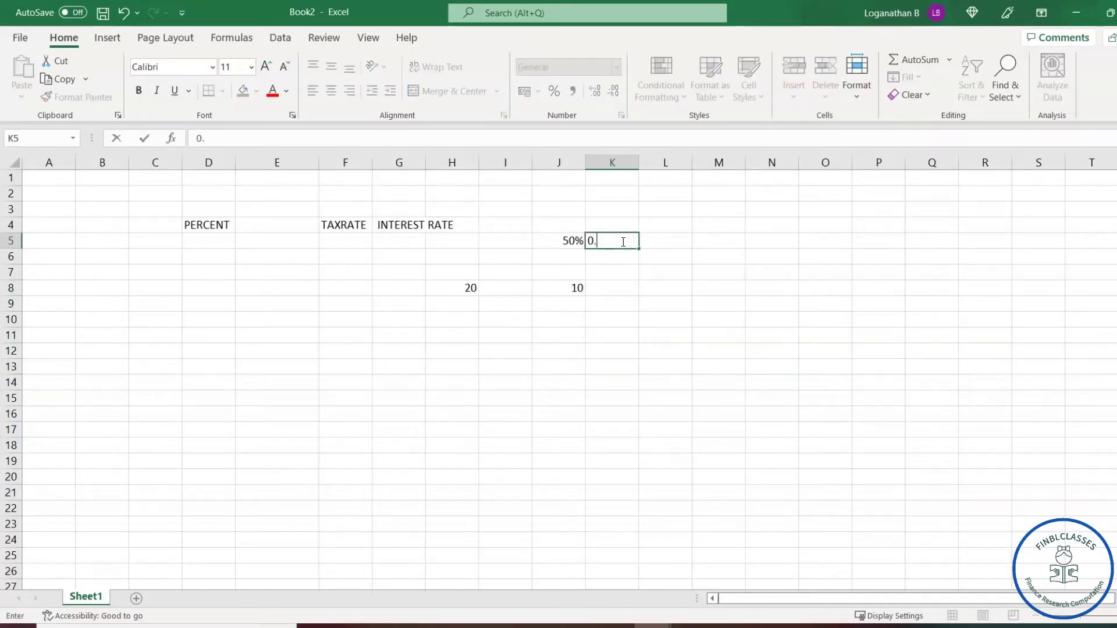
pyautogui.write('.5')
pyautogui.press('Return')
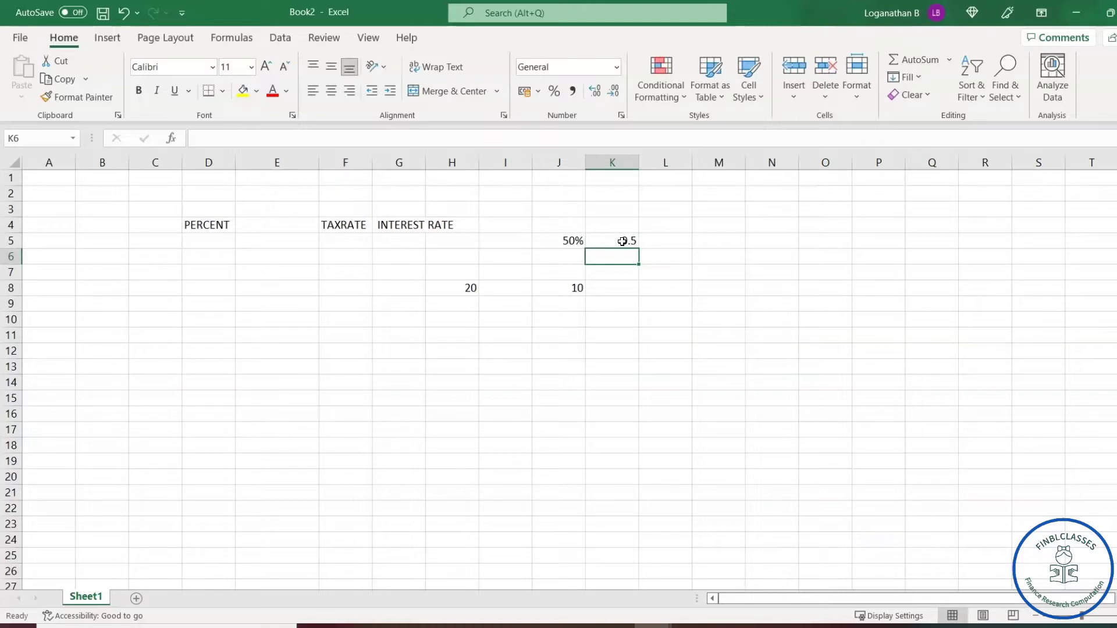
# - Calculate the same share in J9 using the decimal rate, with the formula =H8*K5
pyautogui.click(569, 305)
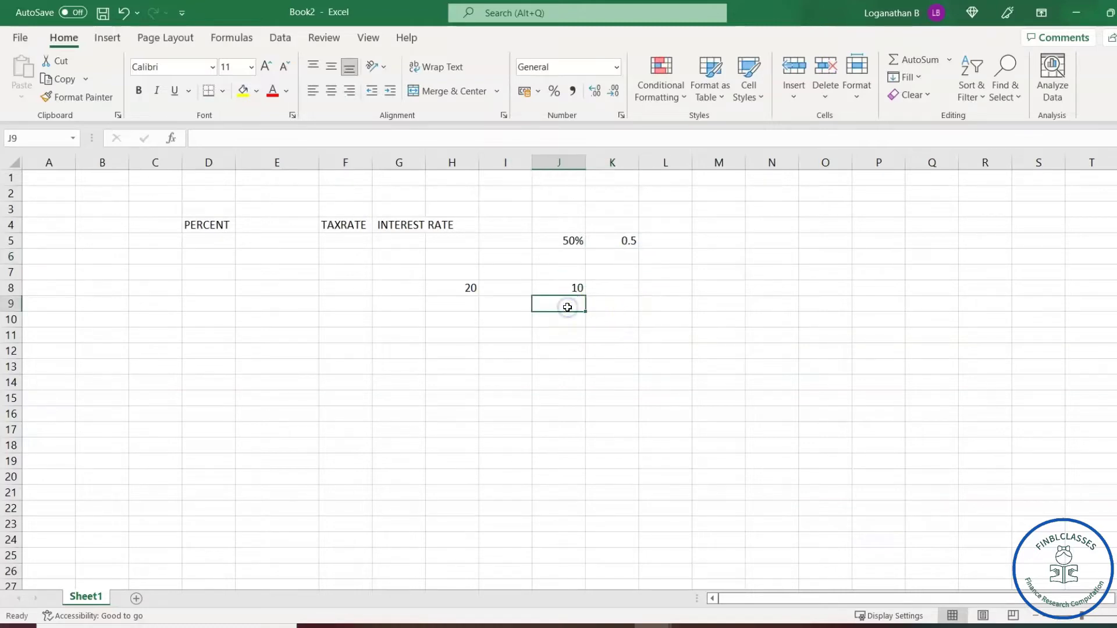
pyautogui.write('=')
pyautogui.press('Left')
pyautogui.press('Left')
pyautogui.press('Up')
pyautogui.write('*')
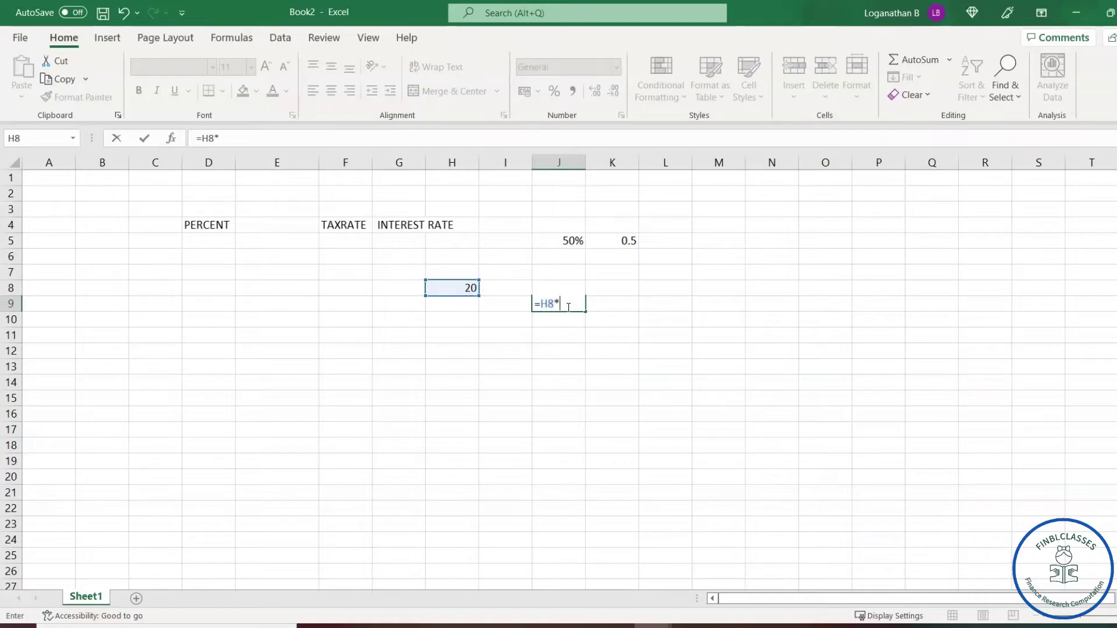
pyautogui.press('Up')
pyautogui.press('Up')
pyautogui.press('Up')
pyautogui.press('Up')
pyautogui.press('Right')
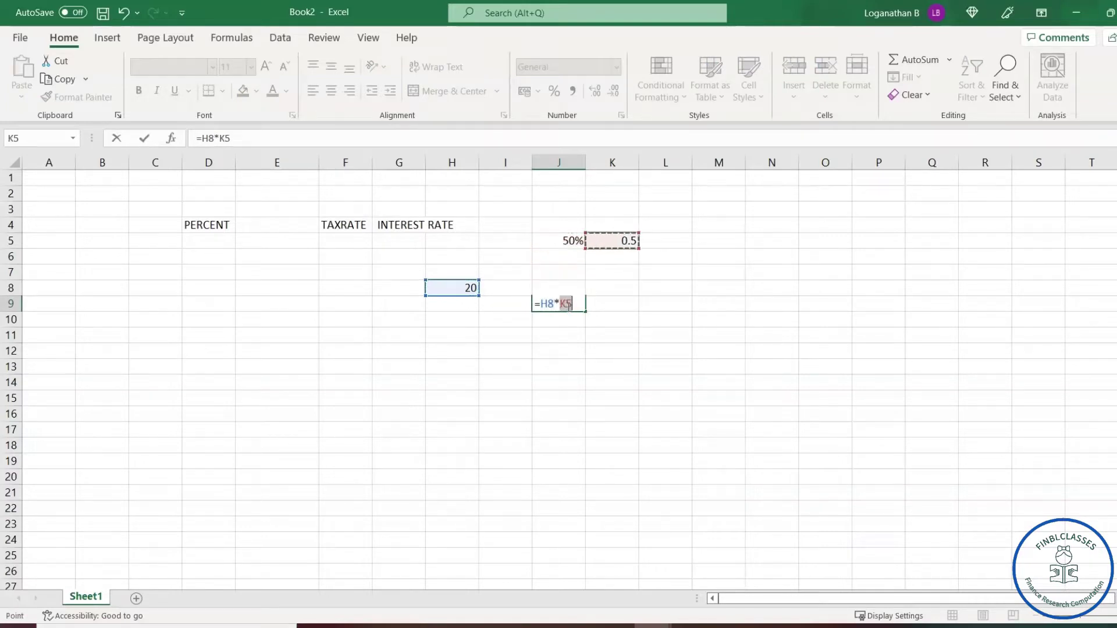
pyautogui.press('Return')
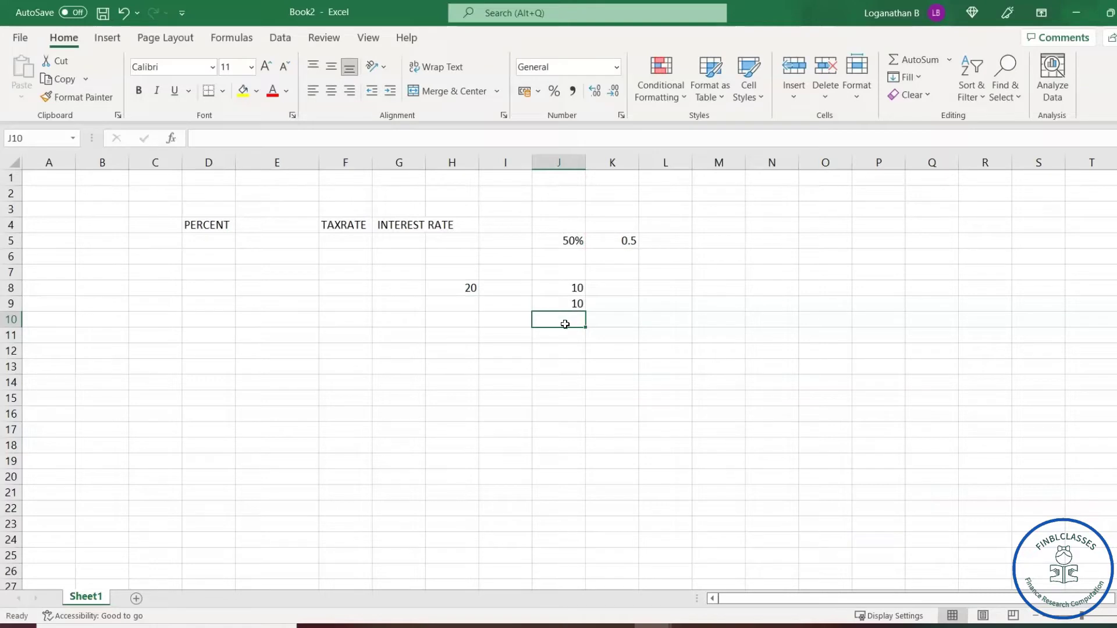
# - Calculate the percentage in J10 with the formula =H8*50/100
pyautogui.write('=')
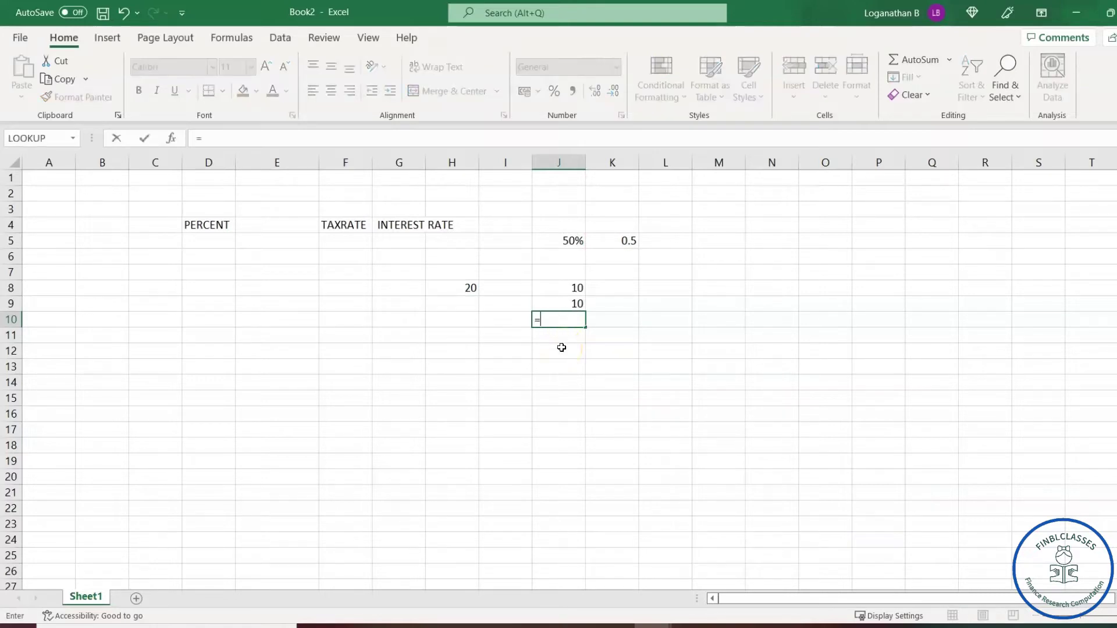
pyautogui.press('Left')
pyautogui.press('Left')
pyautogui.press('Up')
pyautogui.press('Up')
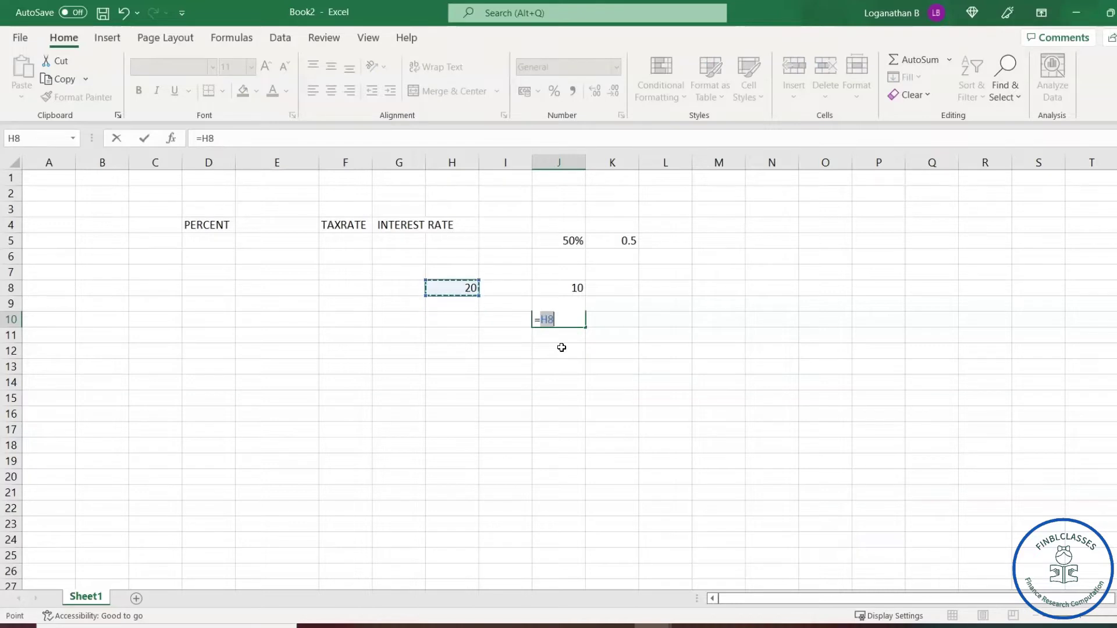
pyautogui.write('*50/100')
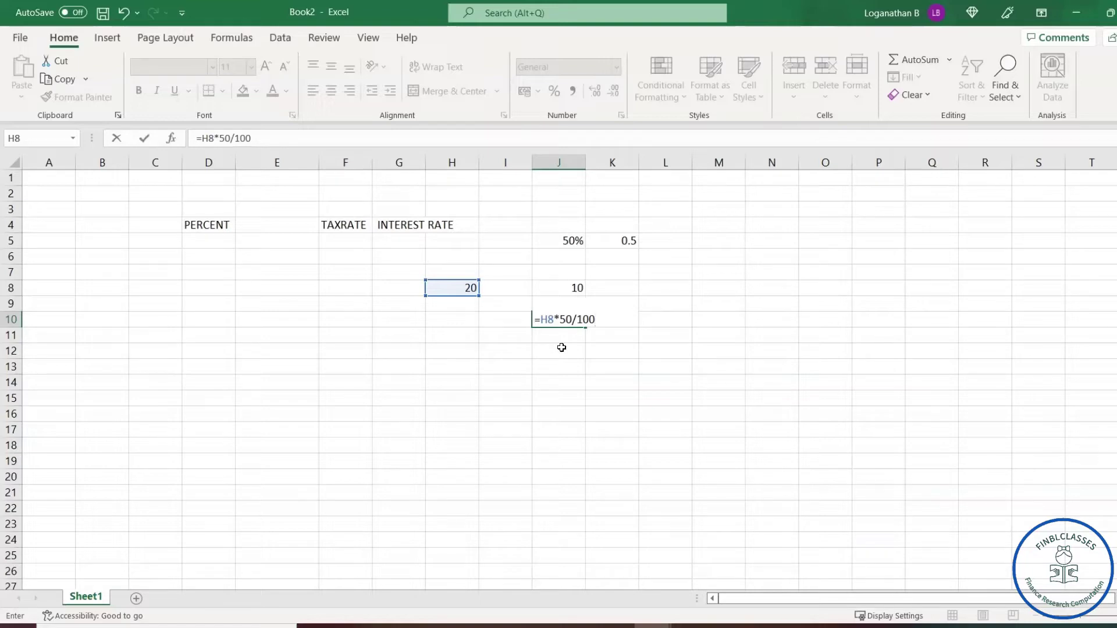
pyautogui.press('Return')
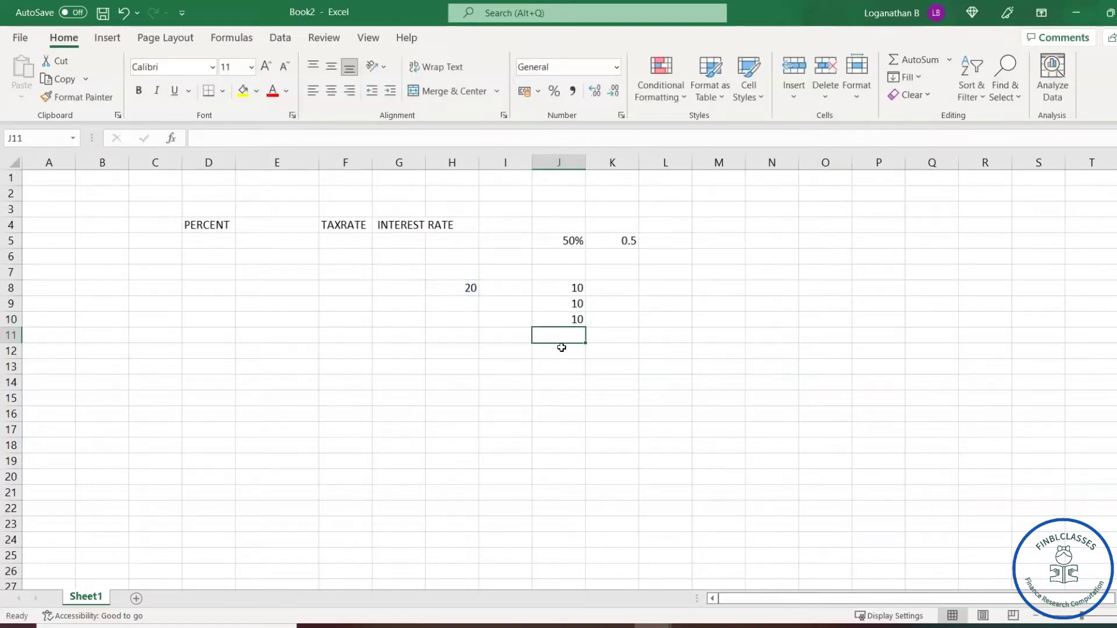
# - Calculate a percentage from constants only in J11 with the formula =20*5/100
pyautogui.click(567, 340)
pyautogui.write('=20*0')
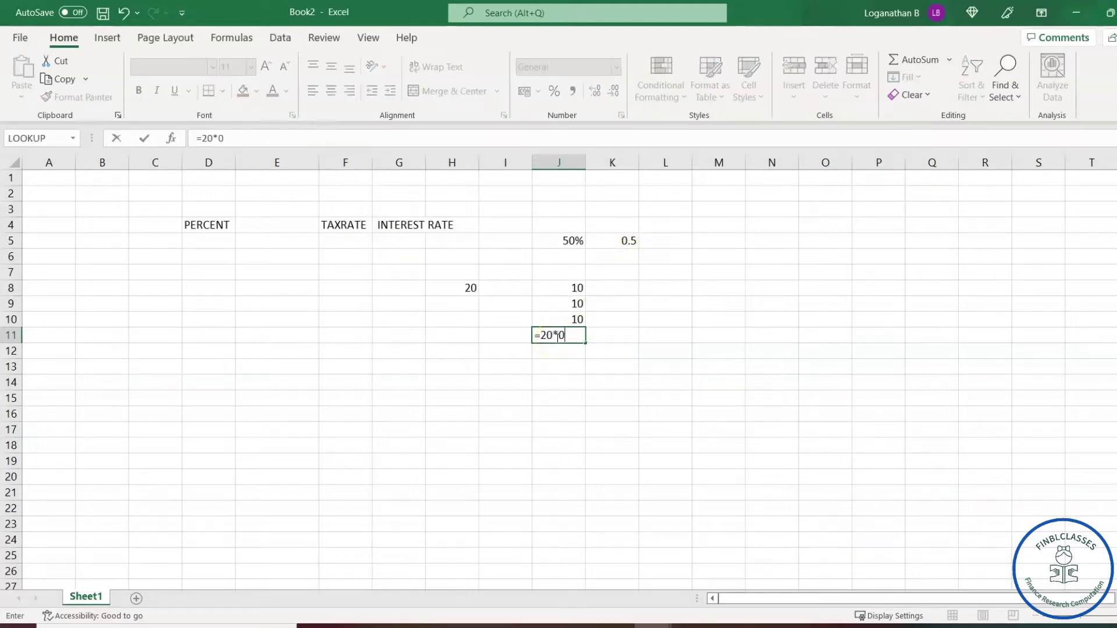
pyautogui.write('5/100')
pyautogui.press('Return')
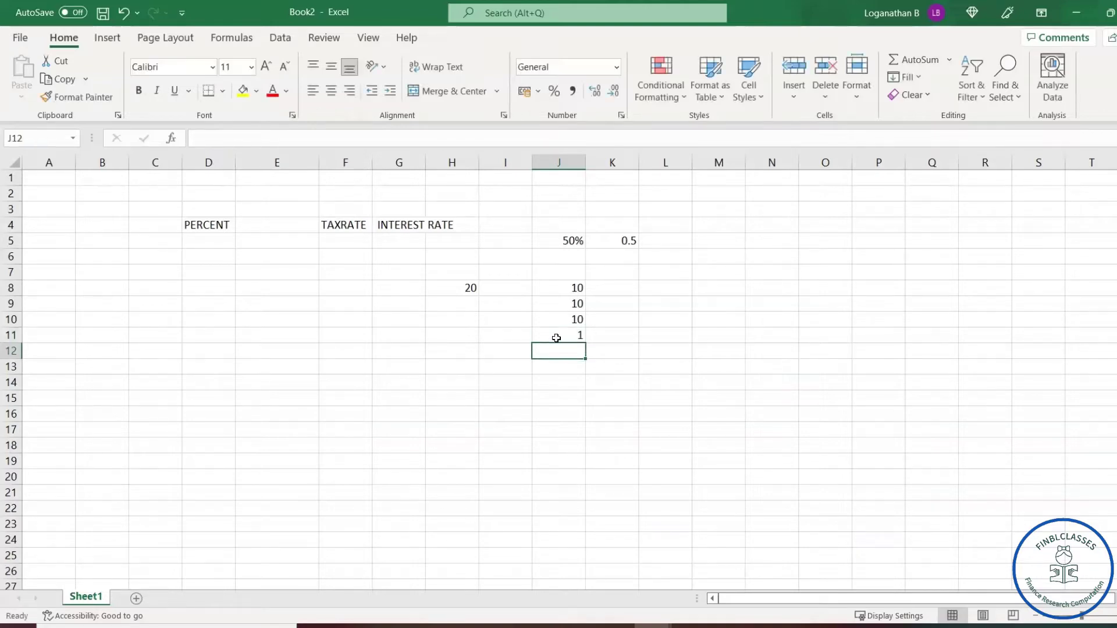
pyautogui.click(556, 338)
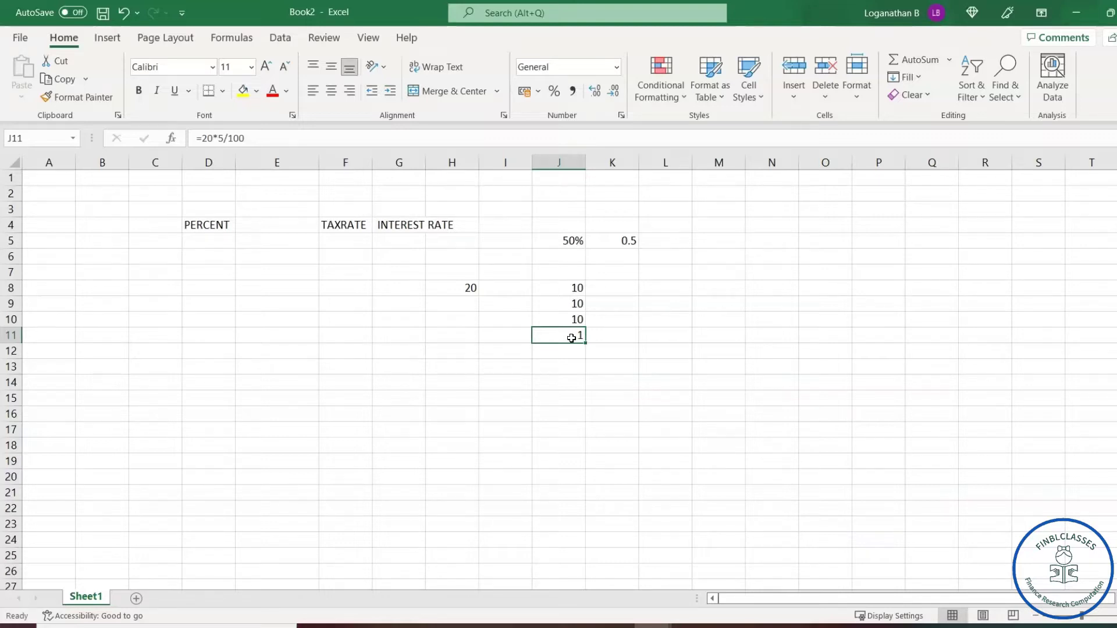
pyautogui.click(644, 320)
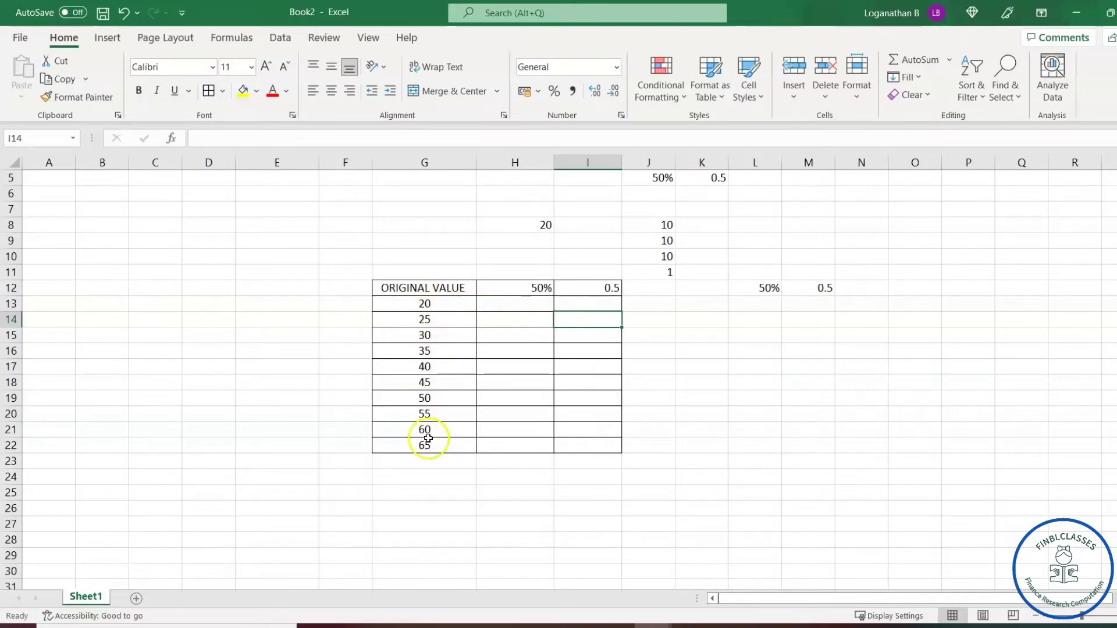
pyautogui.click(526, 333)
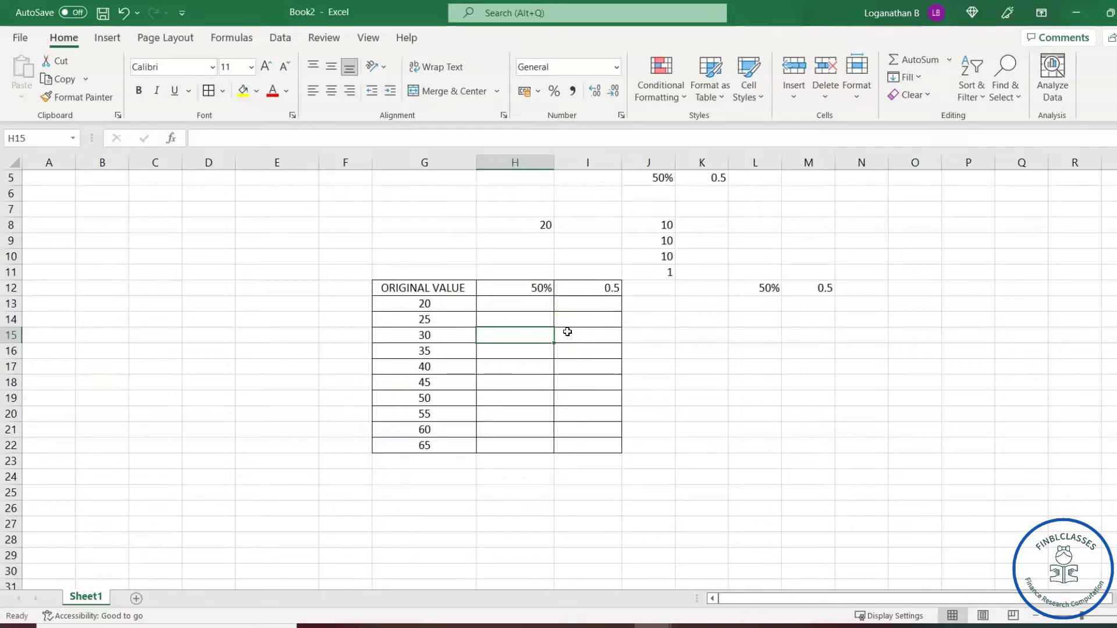
pyautogui.click(739, 368)
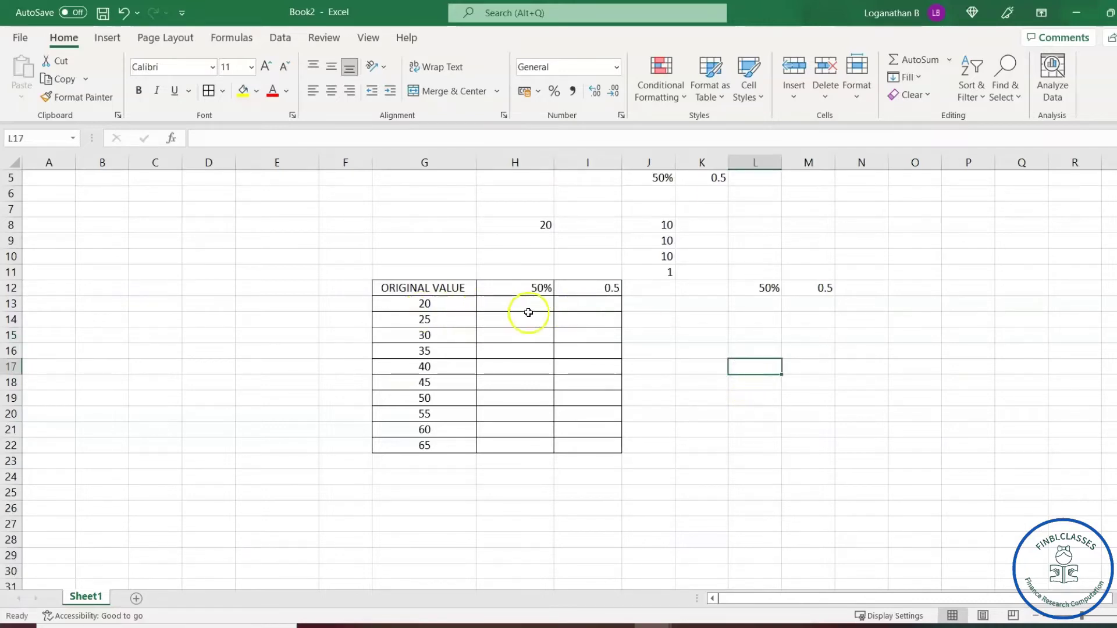
# - Copy the original values in G13:G22 into the 50% column, starting at H13
pyautogui.moveTo(448, 305); pyautogui.dragTo(449, 322)
pyautogui.hotkey('ctrl', 'shift', 'Down')
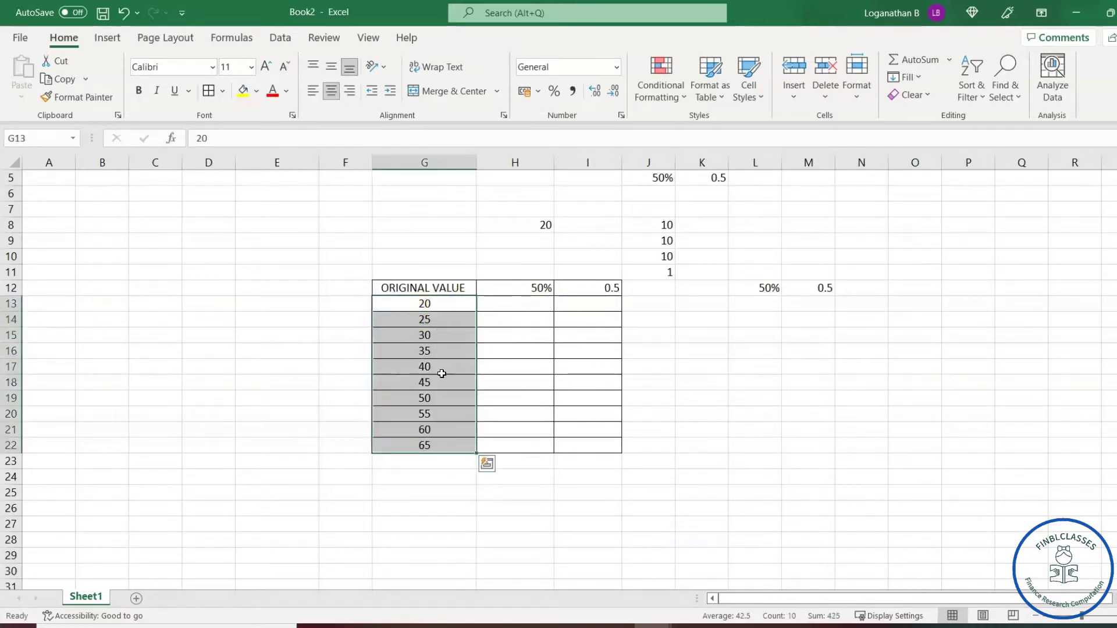
pyautogui.hotkey('ctrl', 'c')
pyautogui.click(534, 305)
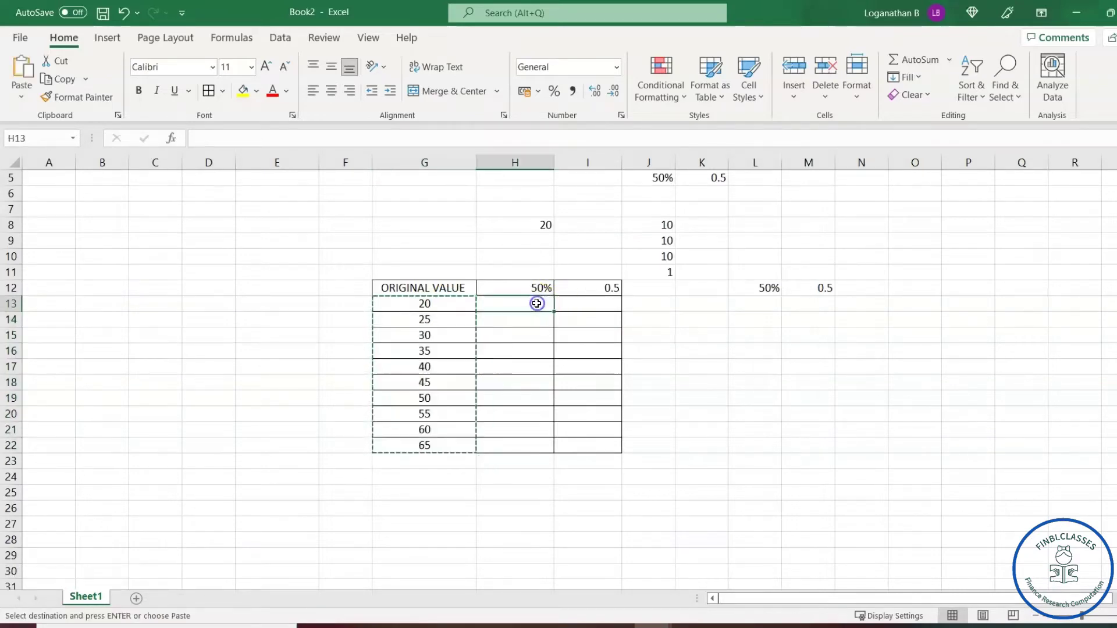
pyautogui.press('Return')
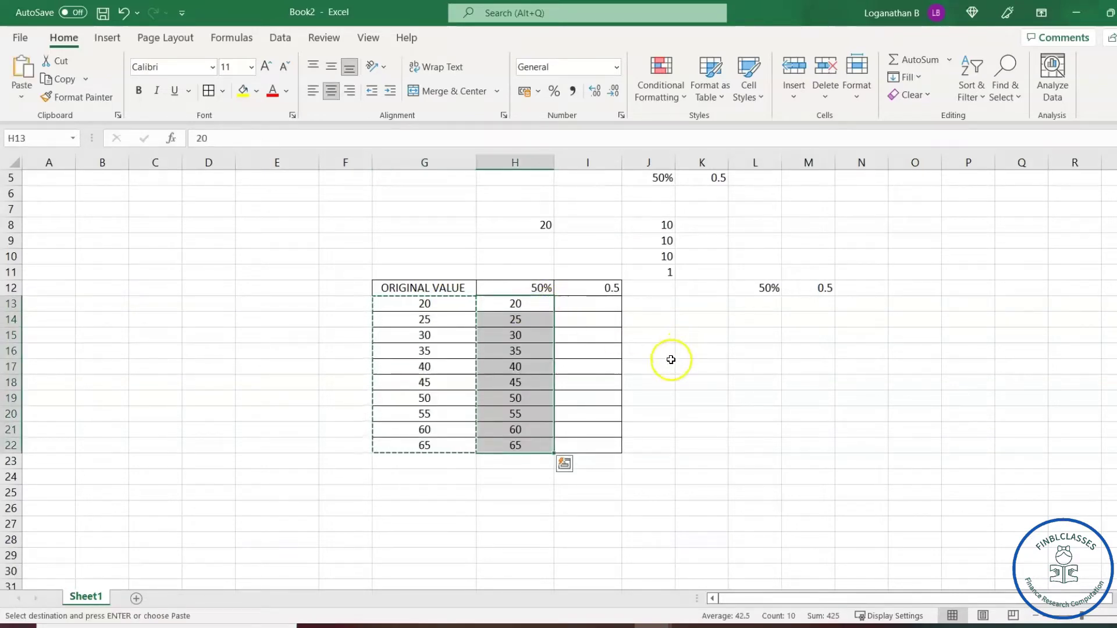
pyautogui.click(689, 384)
# - Copy the 50% rate in L12 and apply it to H13:H22 using Paste Special with the Multiply operation
pyautogui.click(762, 288)
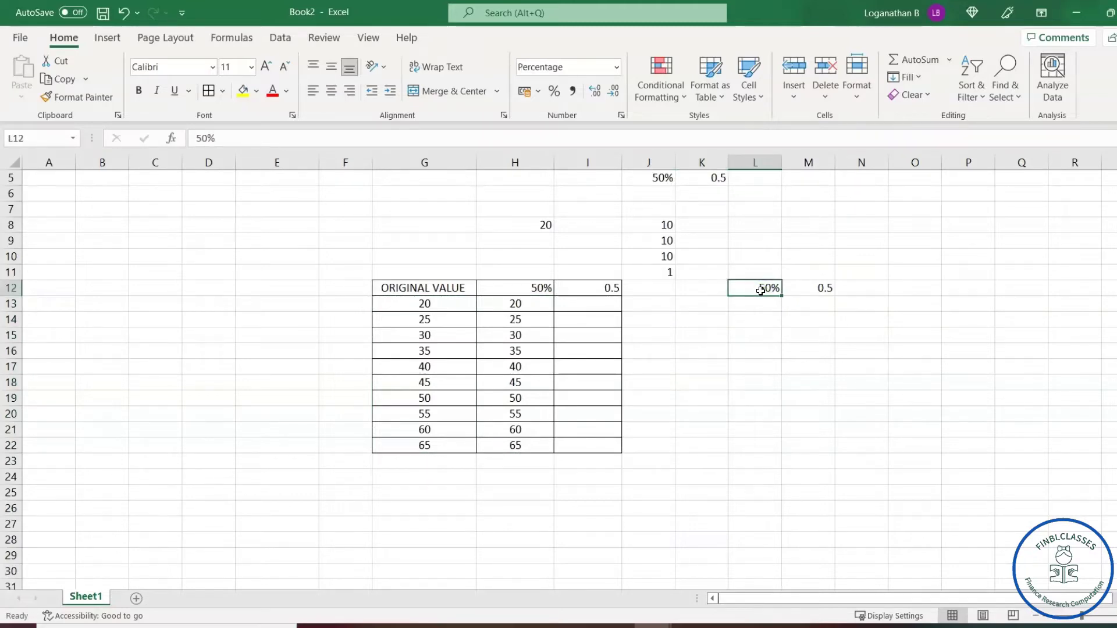
pyautogui.rightClick(761, 291)
pyautogui.click(798, 221)
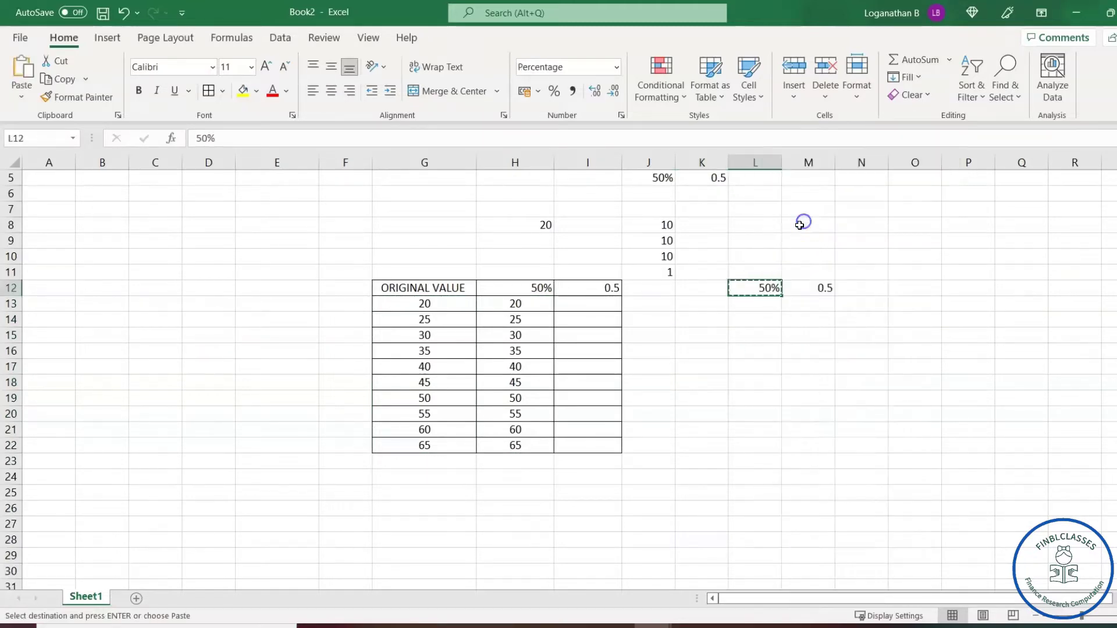
pyautogui.click(515, 305)
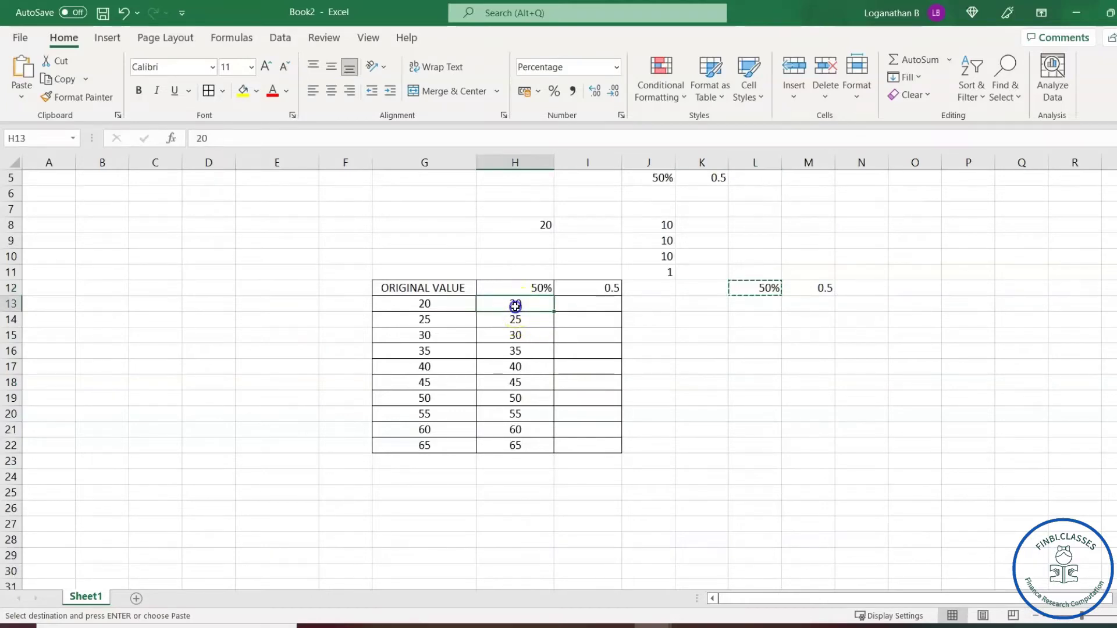
pyautogui.moveTo(515, 306); pyautogui.dragTo(523, 440)
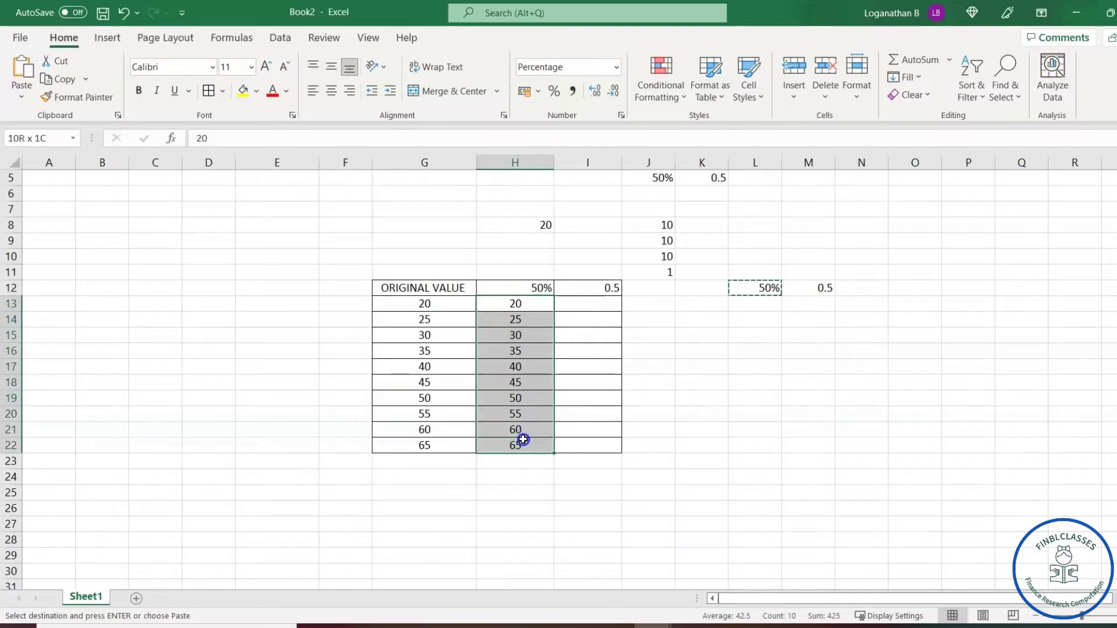
pyautogui.moveTo(523, 439); pyautogui.dragTo(522, 440)
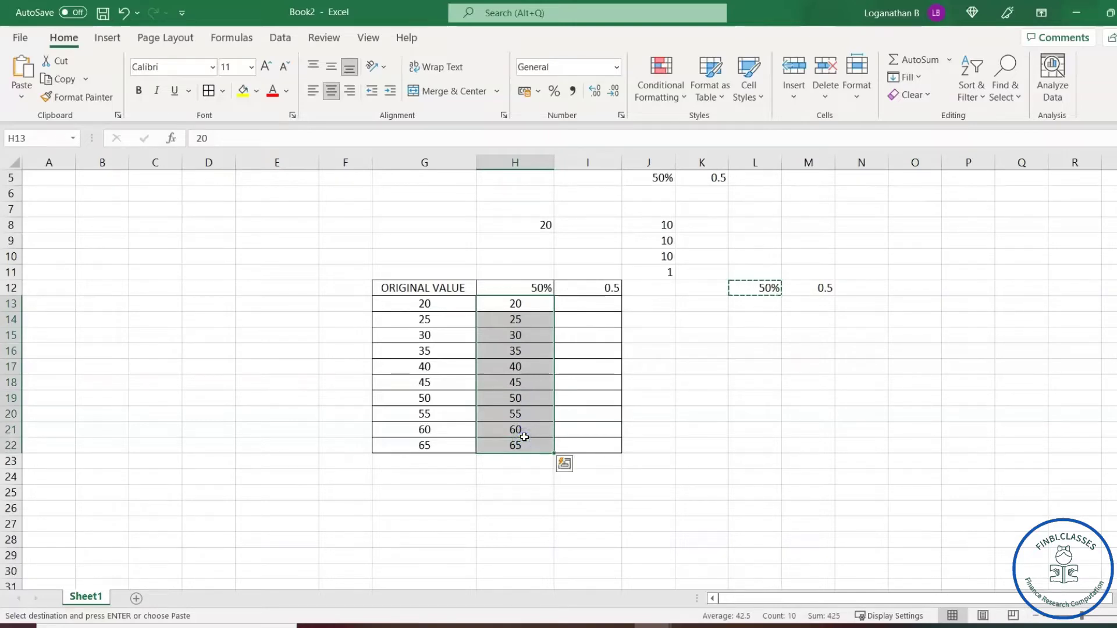
pyautogui.rightClick(523, 414)
pyautogui.click(582, 293)
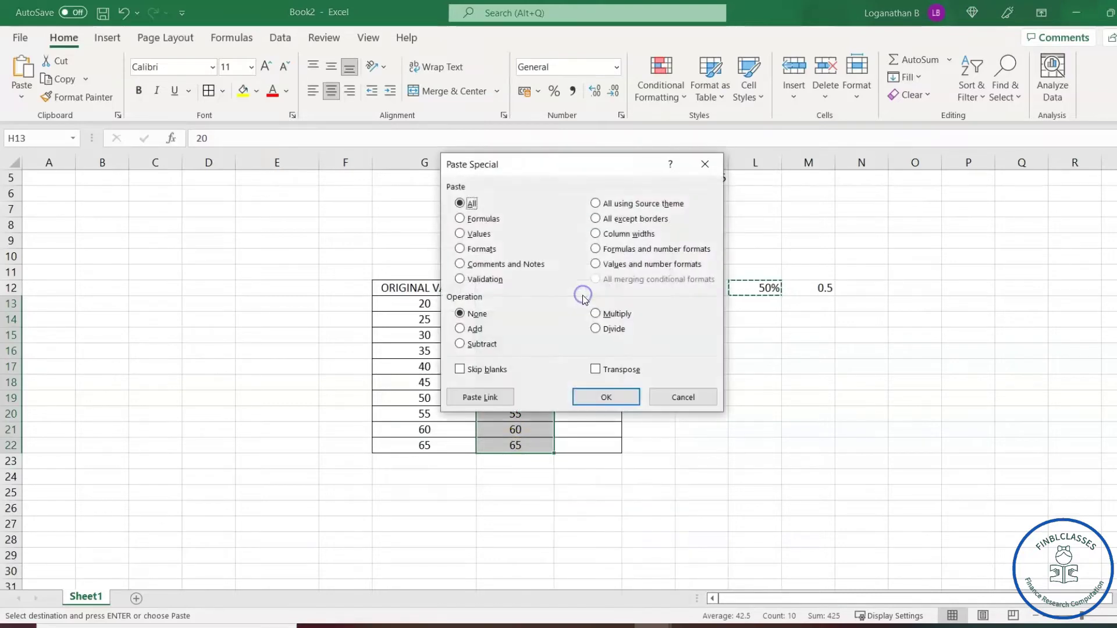
pyautogui.moveTo(563, 161); pyautogui.dragTo(925, 214)
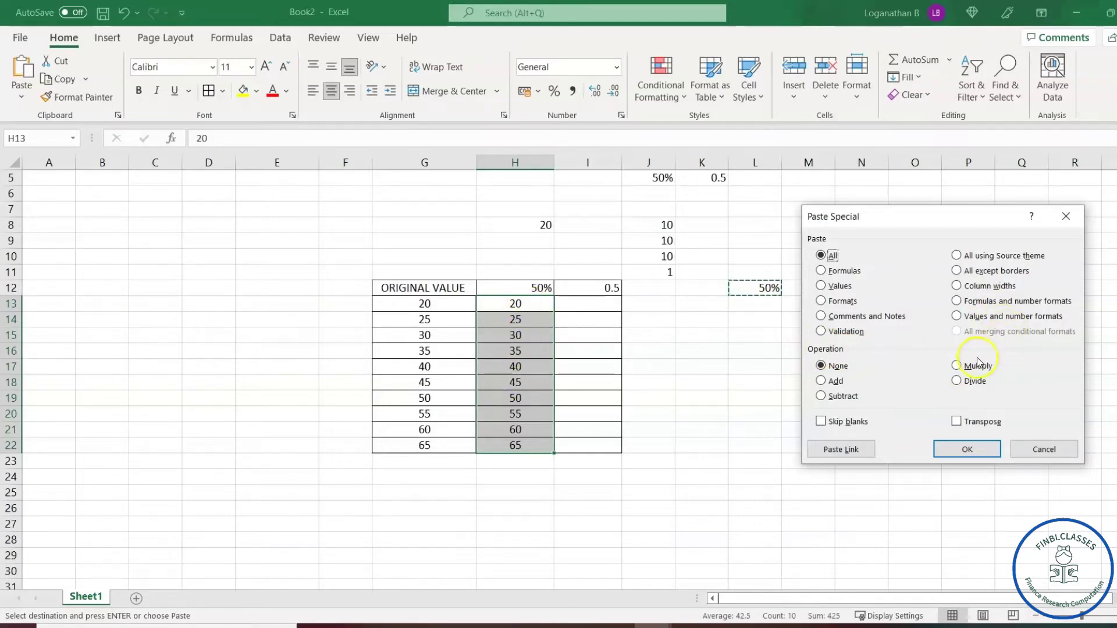
pyautogui.click(956, 366)
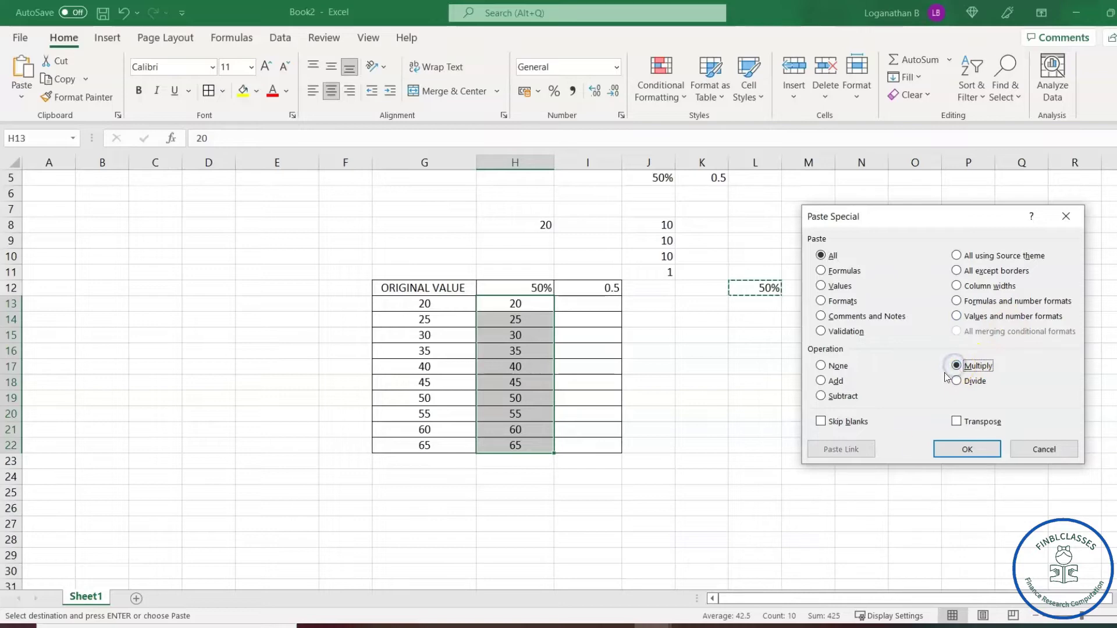
pyautogui.click(966, 448)
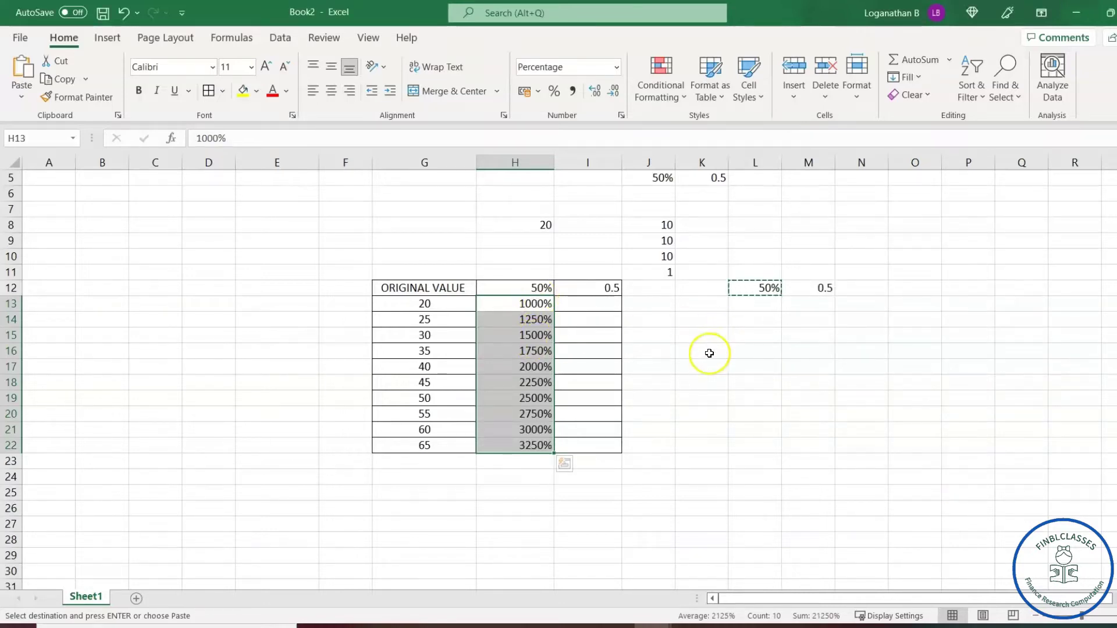
pyautogui.press('Escape')
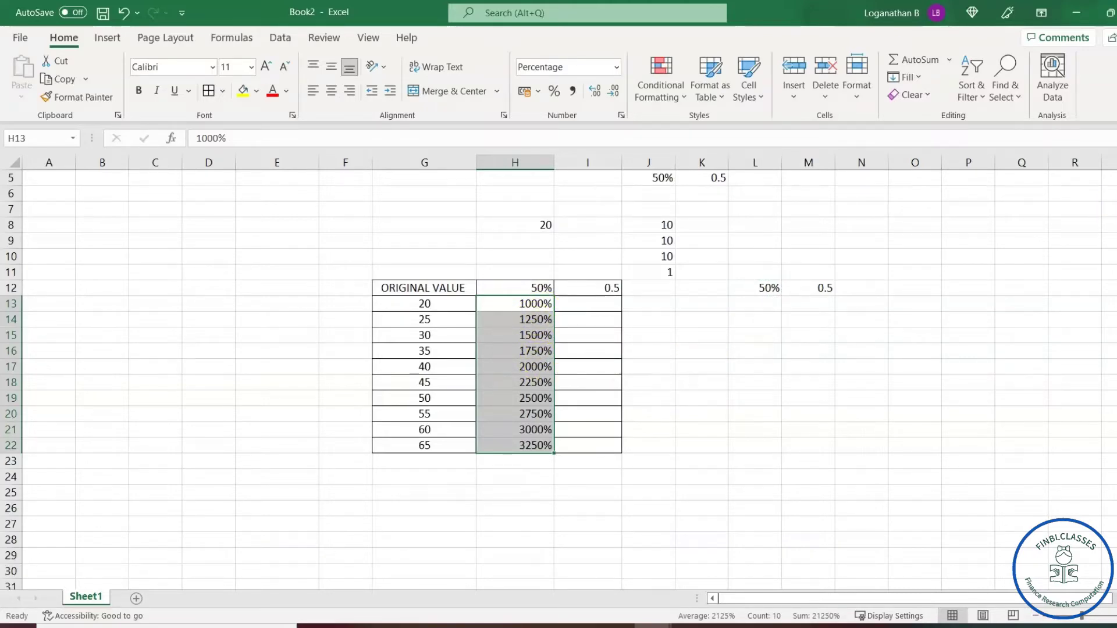
# - Compare the single-value calculation in H8, J5 and J8 with the multiplied values at the start of the 50% column
pyautogui.scroll(2, 558, 378)
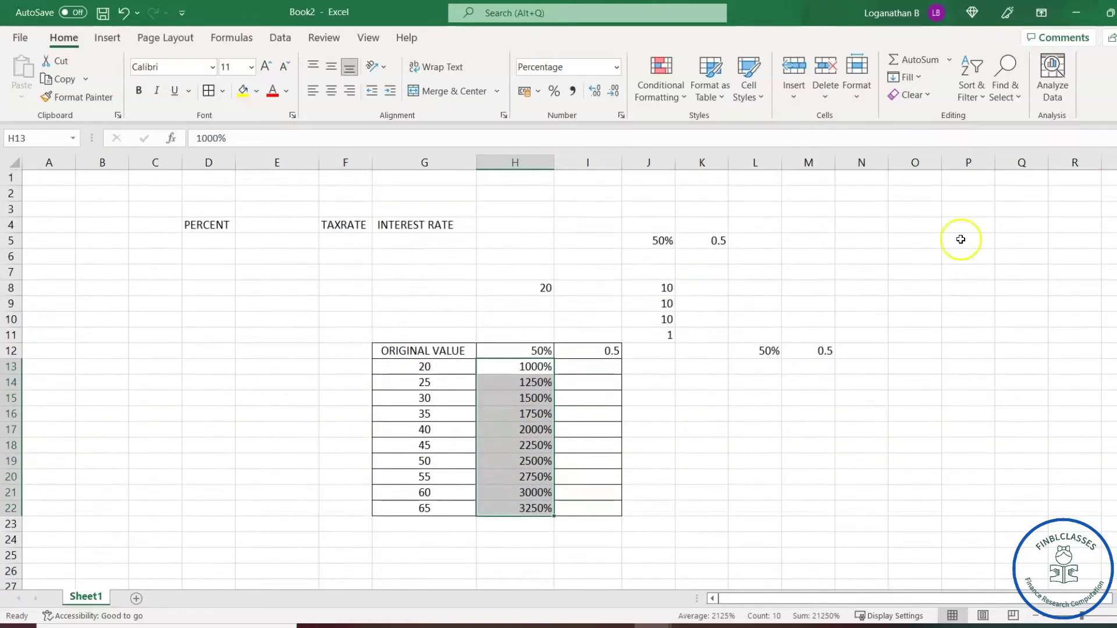
pyautogui.click(544, 289)
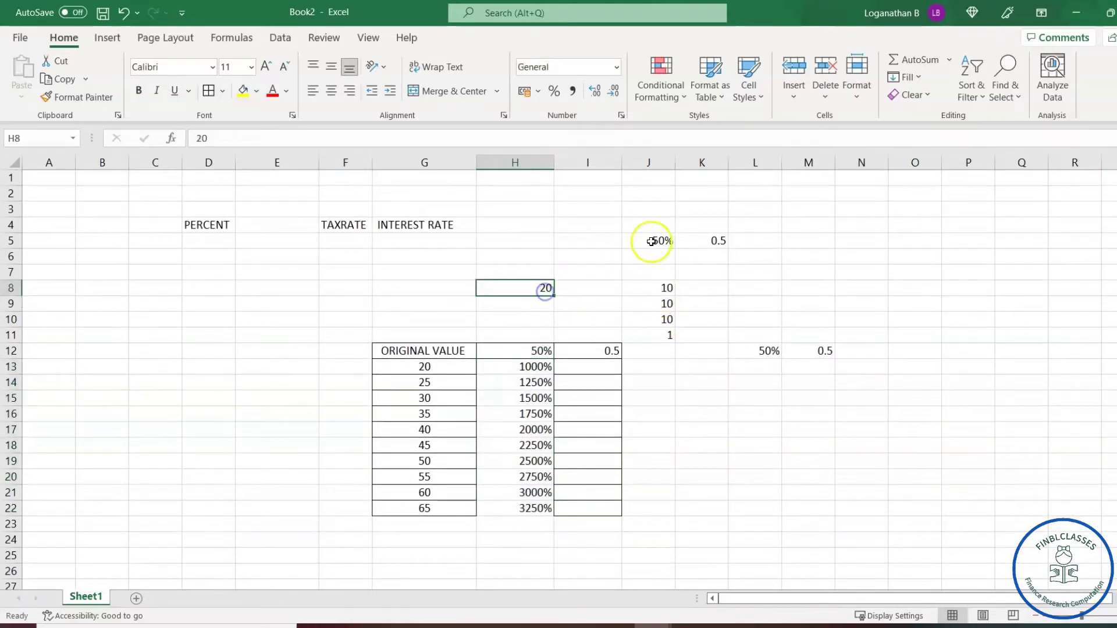
pyautogui.click(660, 241)
pyautogui.click(663, 289)
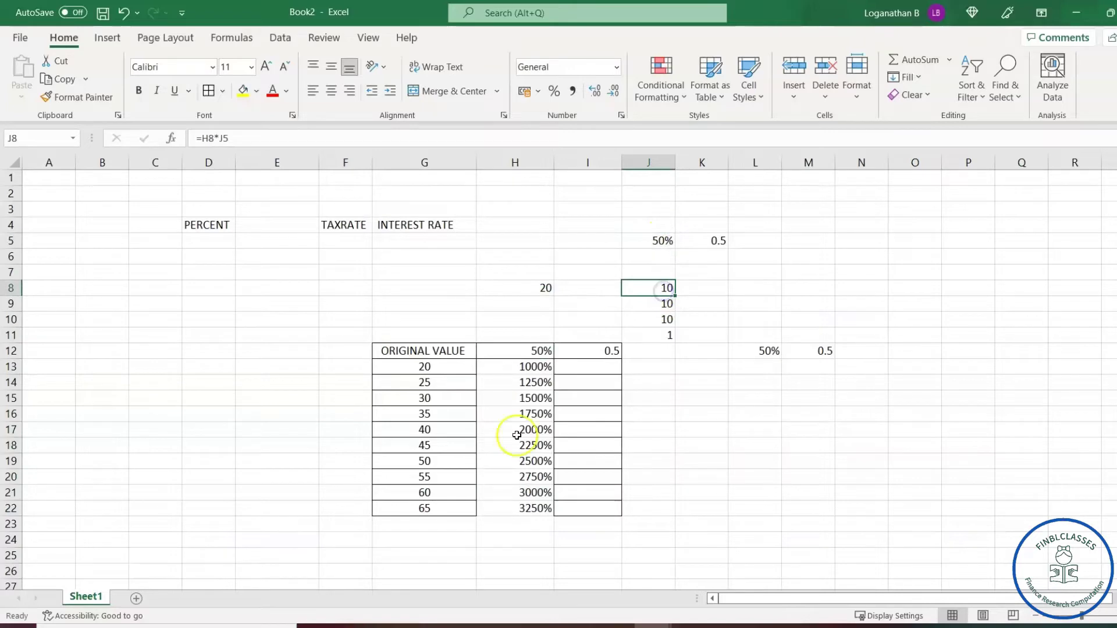
pyautogui.moveTo(531, 368); pyautogui.dragTo(532, 384)
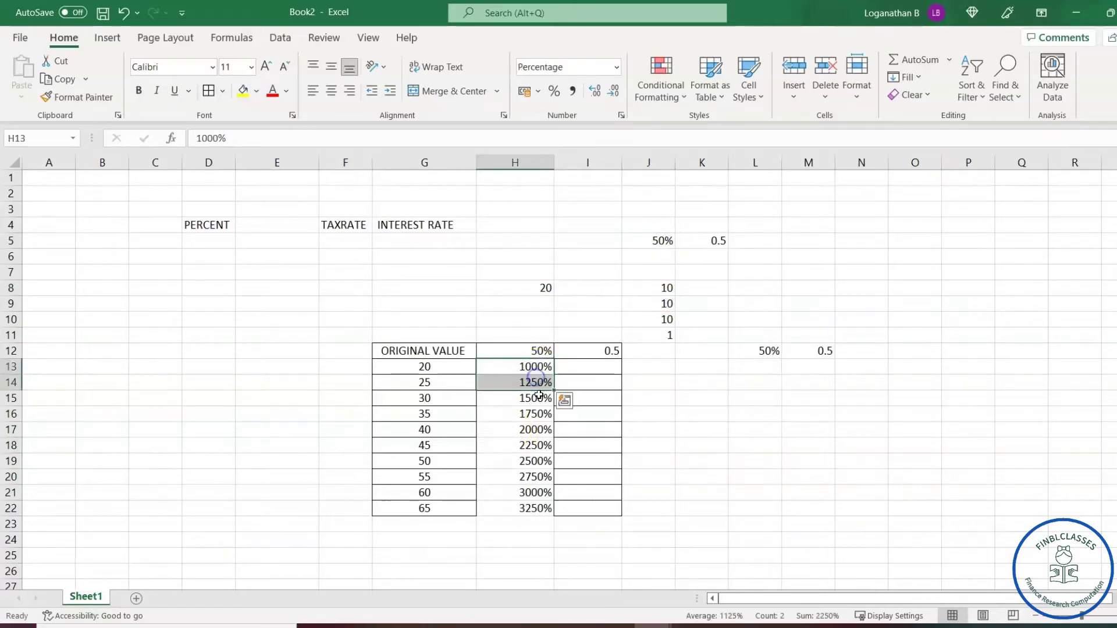
pyautogui.click(541, 367)
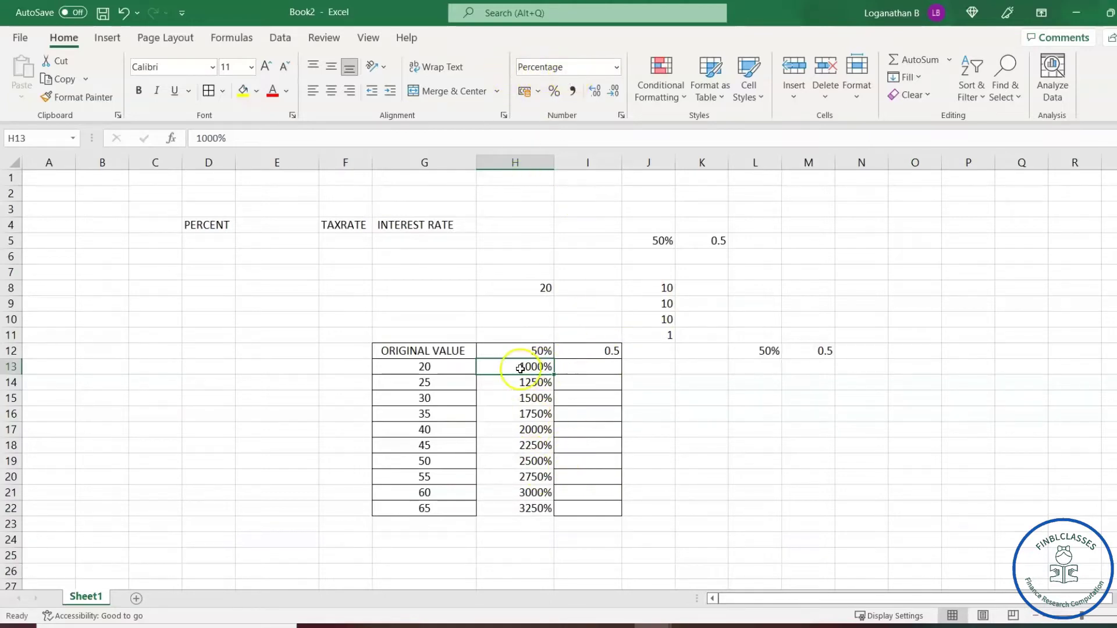
# - Change the number format of the 50% column results in H13:H22 to General
pyautogui.moveTo(520, 367); pyautogui.dragTo(521, 508)
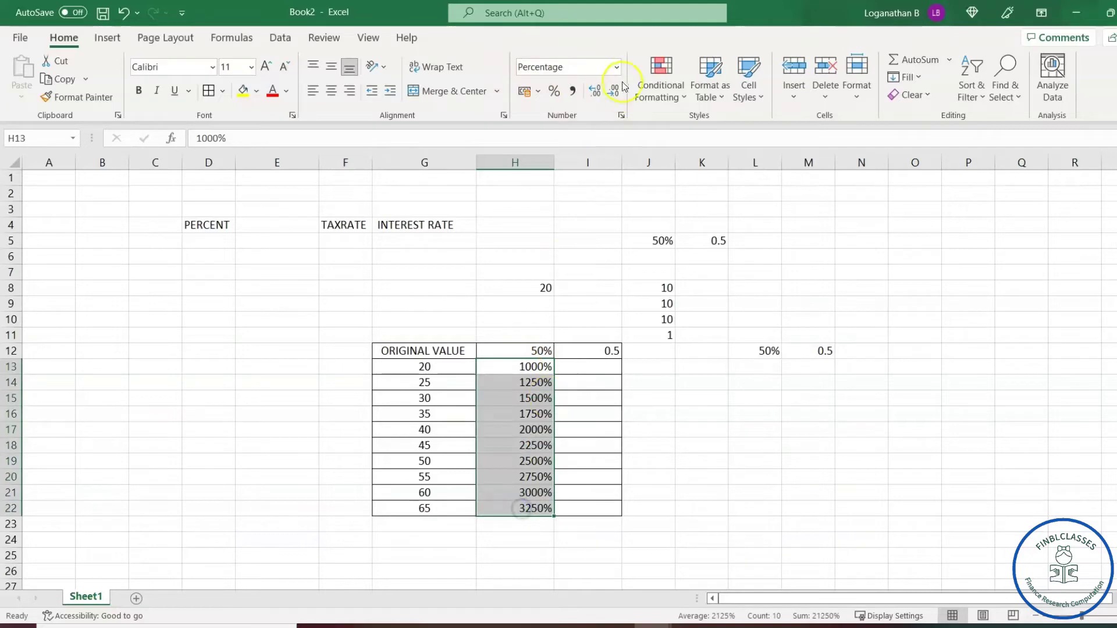
pyautogui.click(617, 69)
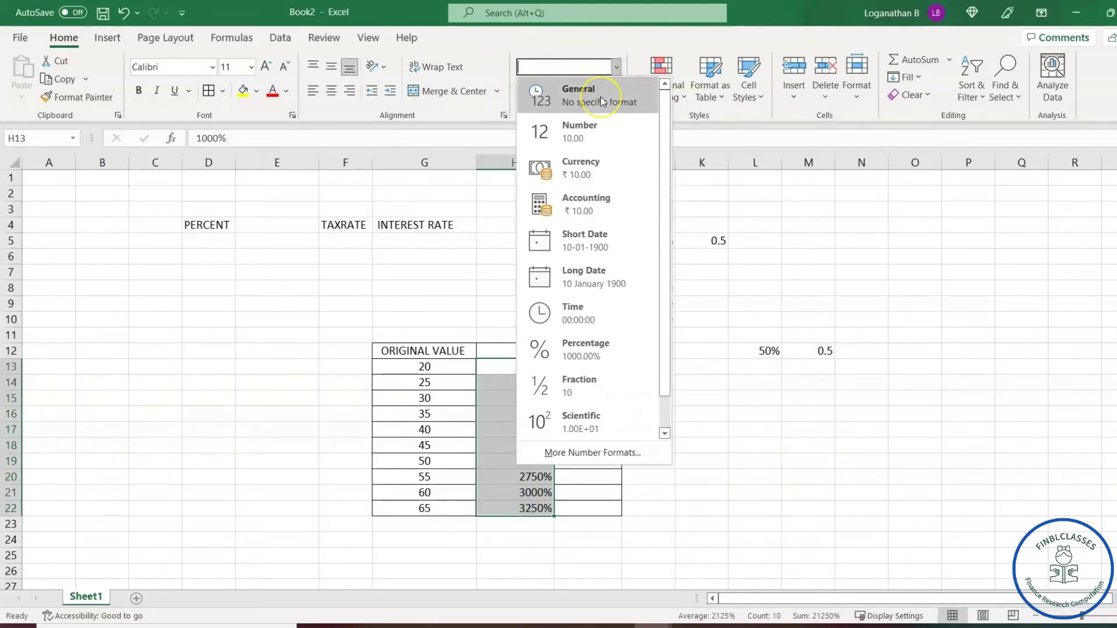
pyautogui.click(601, 96)
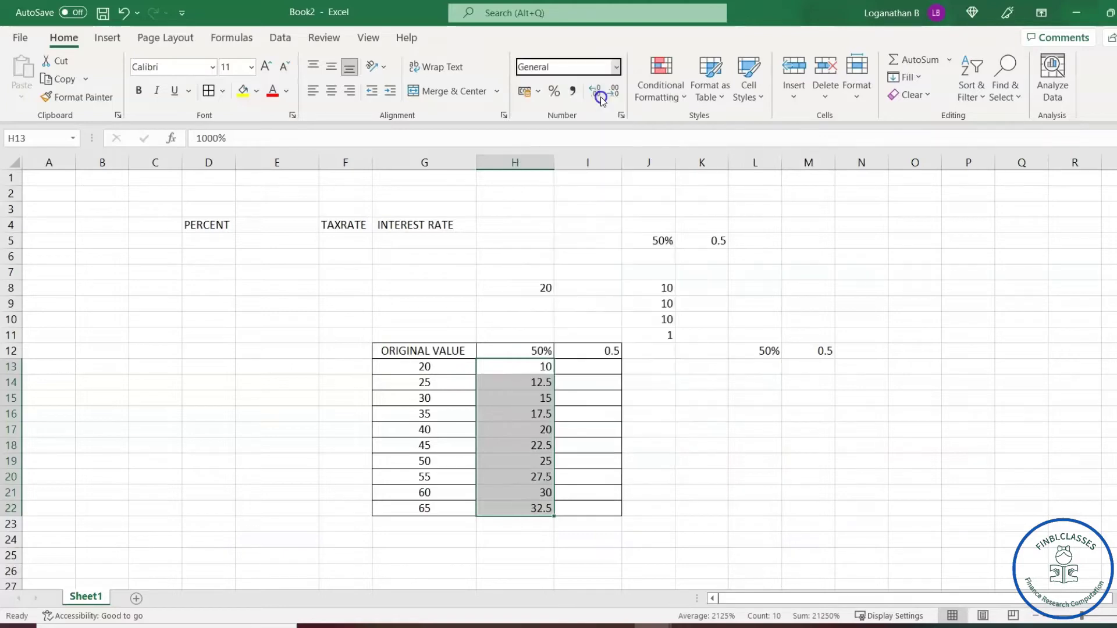
pyautogui.click(589, 413)
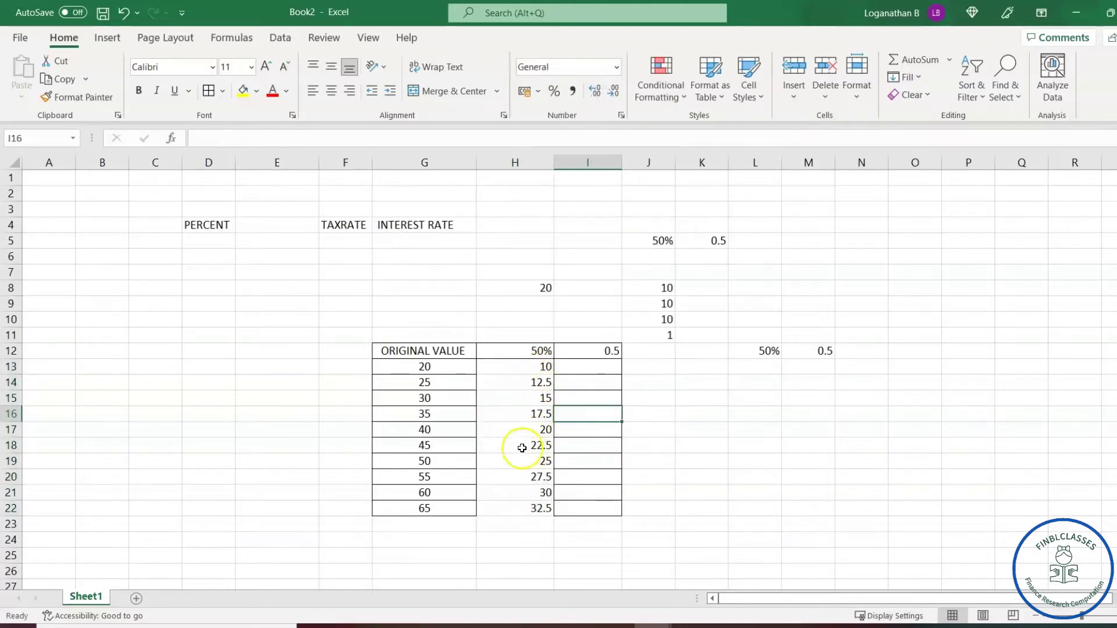
pyautogui.click(753, 458)
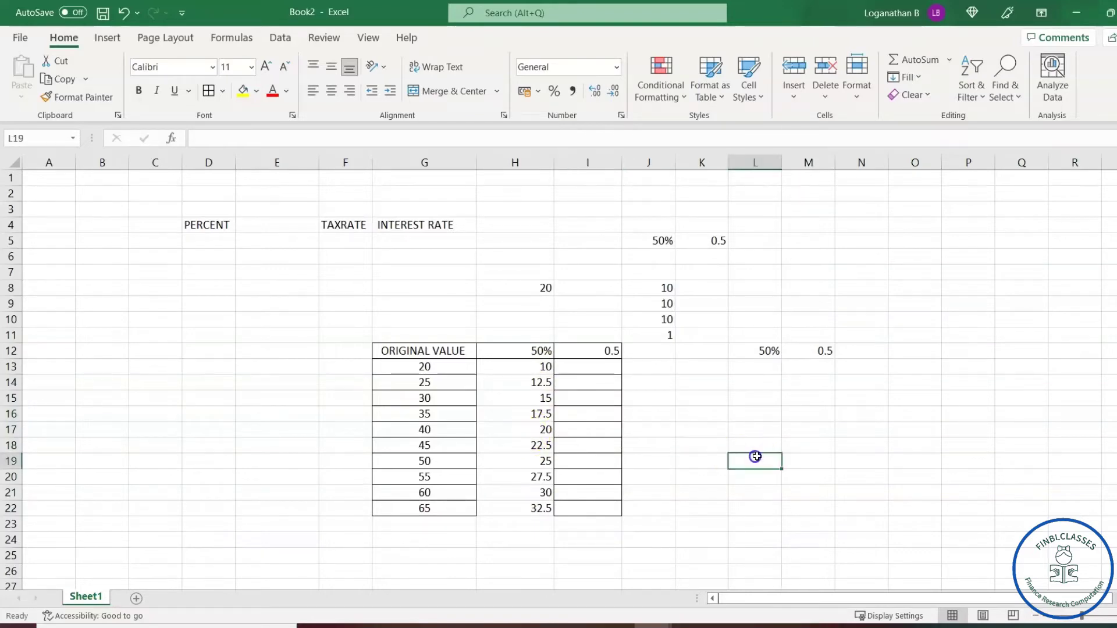
# - Copy the original values in G13:G22 into the 0.5 column, starting at I13
pyautogui.click(605, 368)
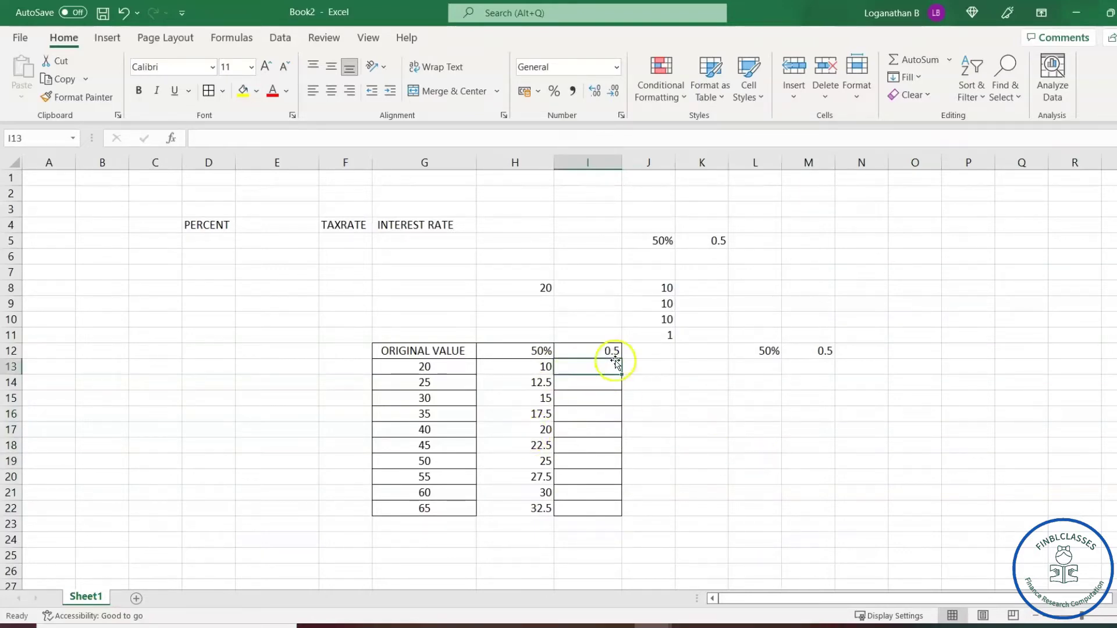
pyautogui.moveTo(423, 366); pyautogui.dragTo(437, 505)
pyautogui.hotkey('ctrl', 'c')
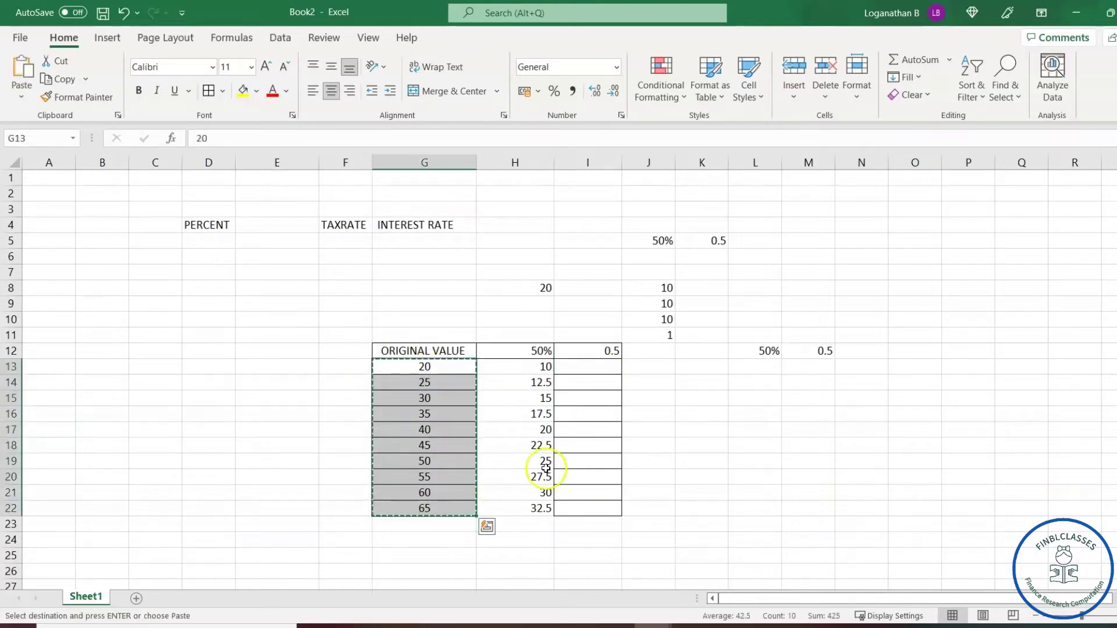
pyautogui.click(590, 367)
pyautogui.hotkey('ctrl', 'v')
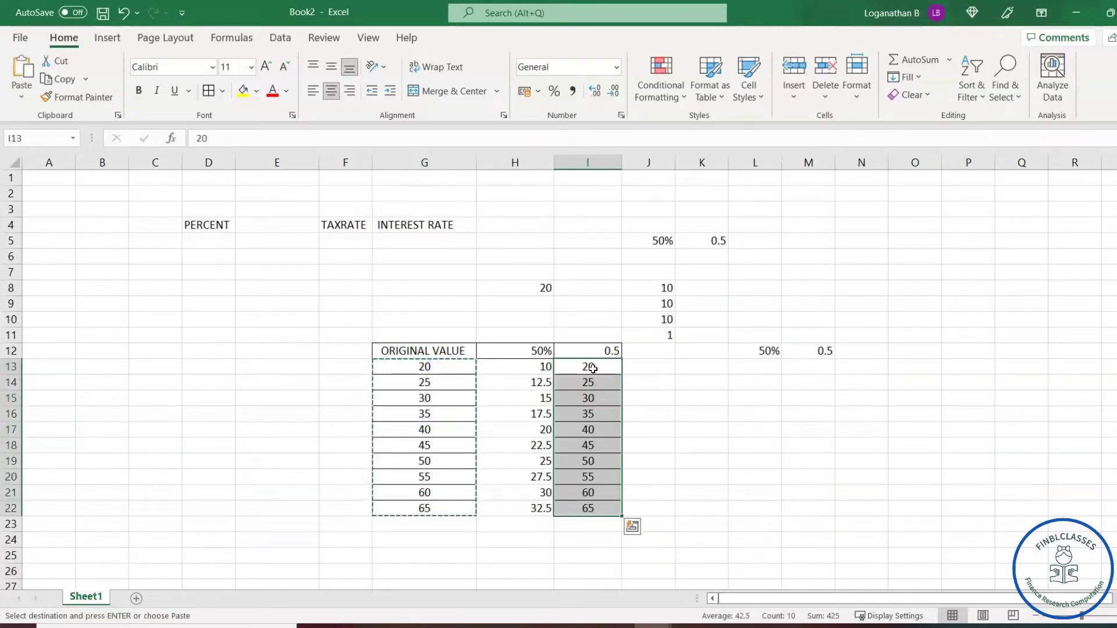
pyautogui.click(713, 423)
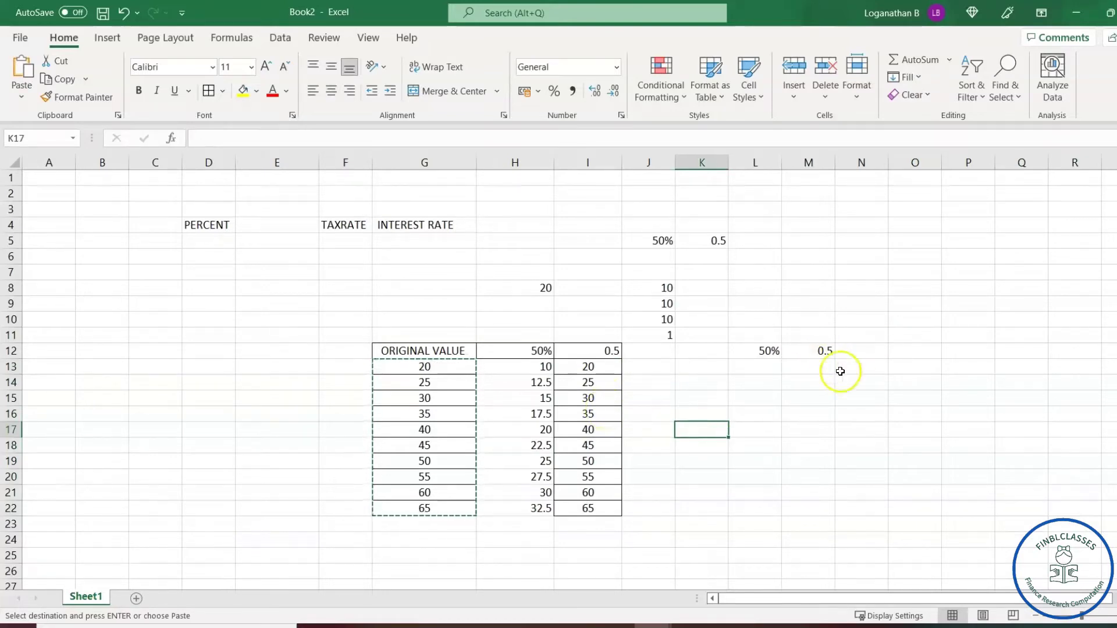
# - Copy the 0.5 rate in M12 and apply it to I13:I22 using Paste Special with the Multiply operation
pyautogui.click(820, 350)
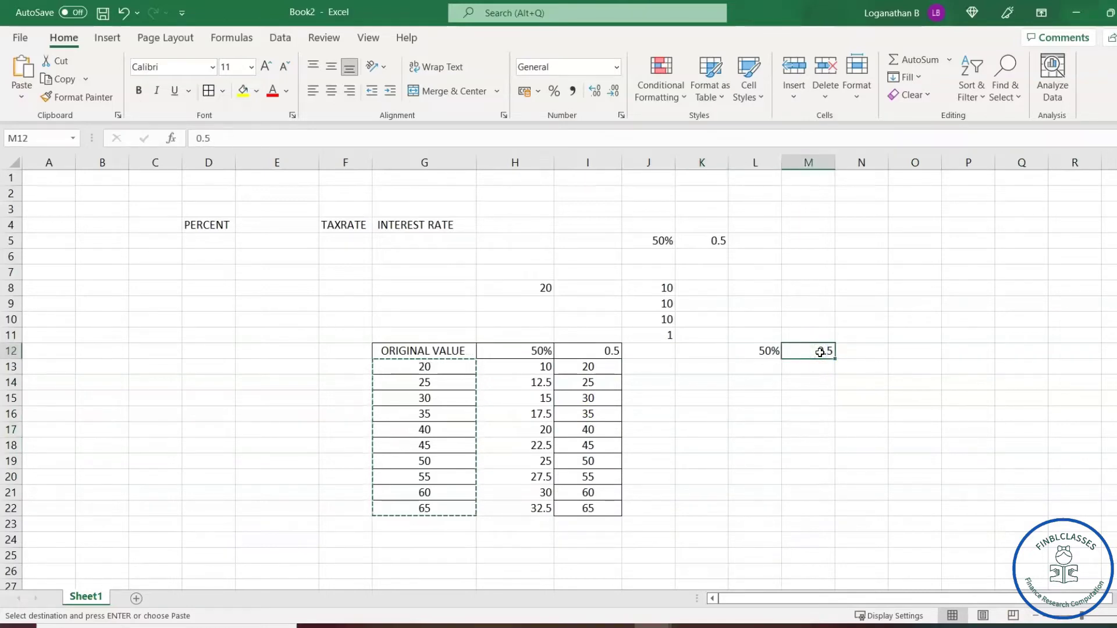
pyautogui.rightClick(821, 351)
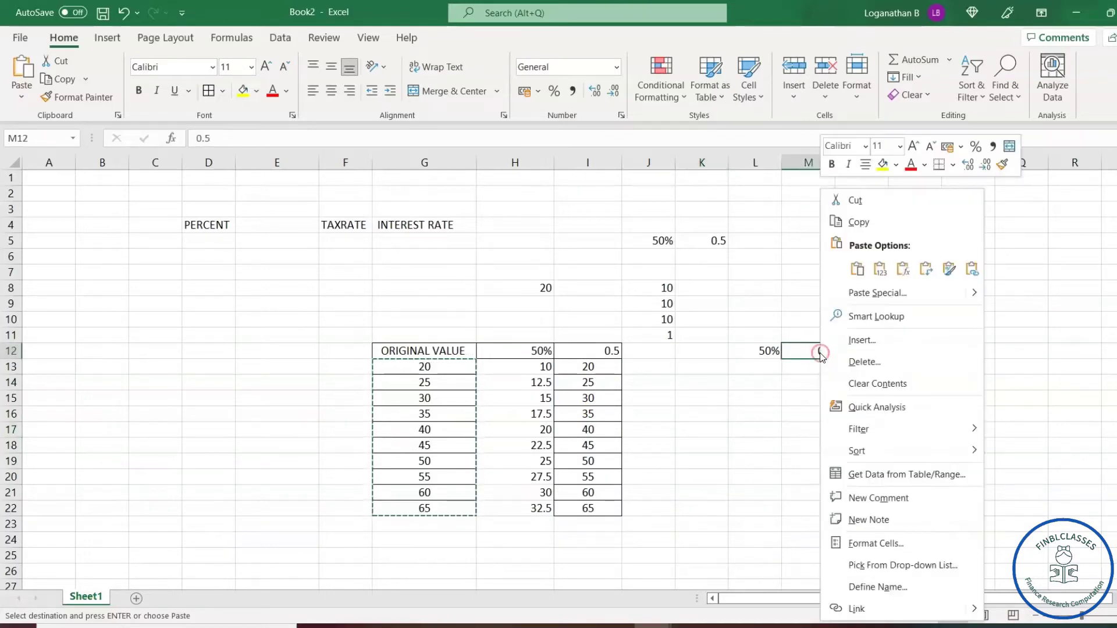
pyautogui.click(869, 222)
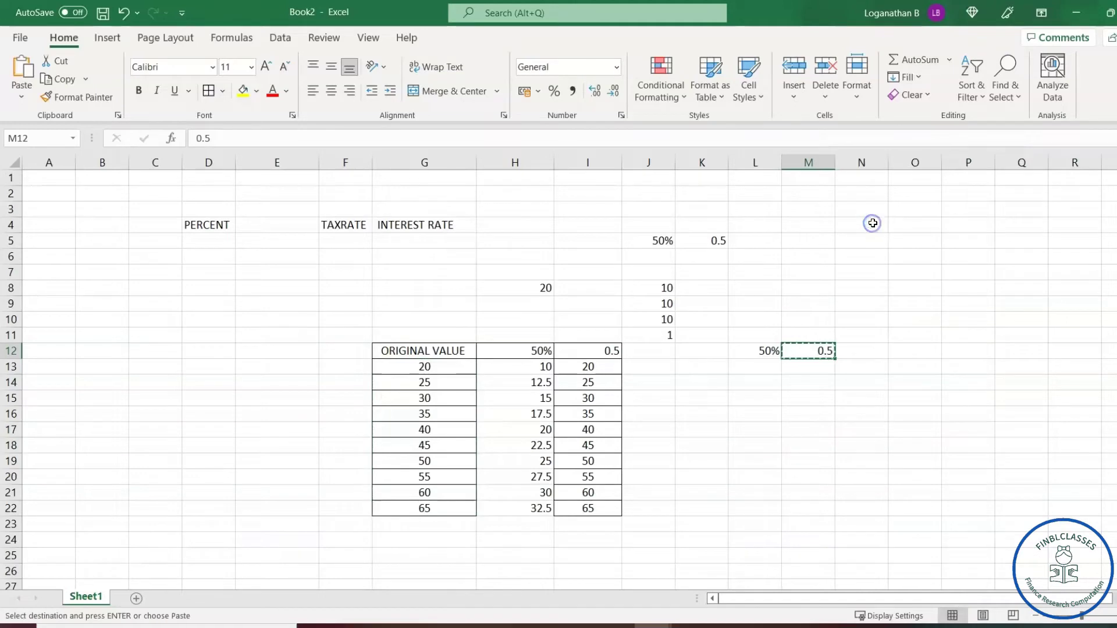
pyautogui.moveTo(600, 370); pyautogui.dragTo(598, 506)
pyautogui.rightClick(596, 488)
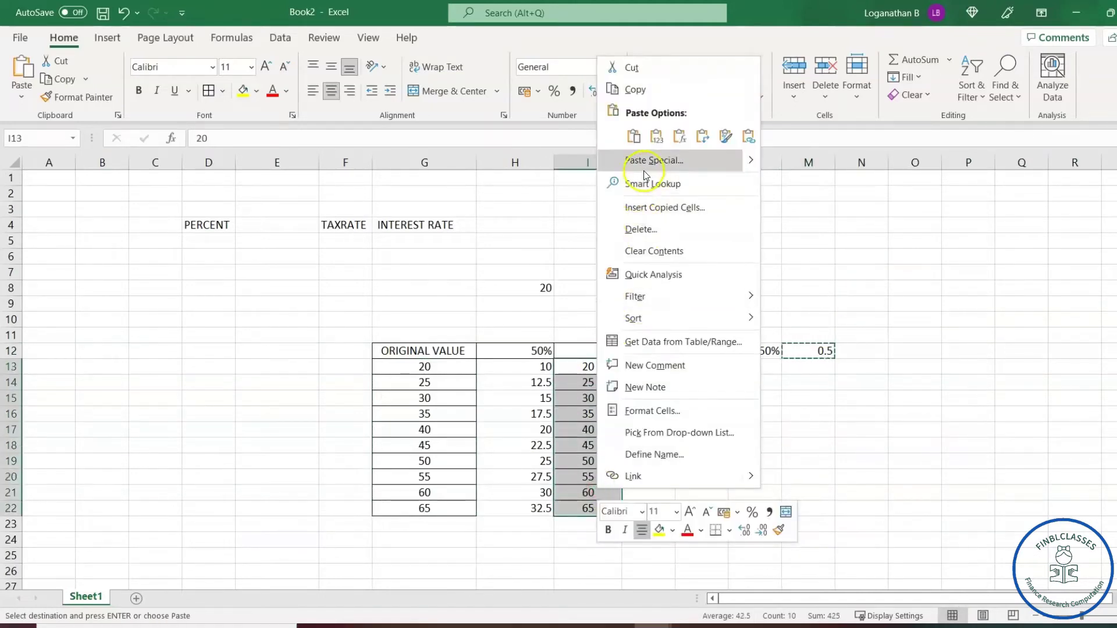
pyautogui.click(659, 158)
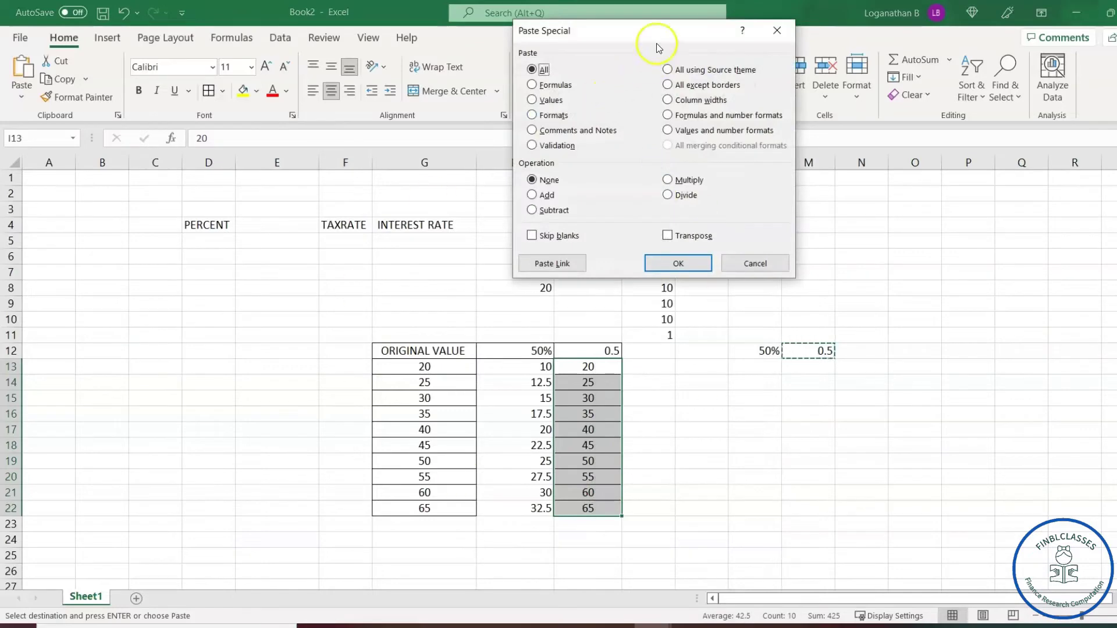
pyautogui.moveTo(655, 34); pyautogui.dragTo(867, 195)
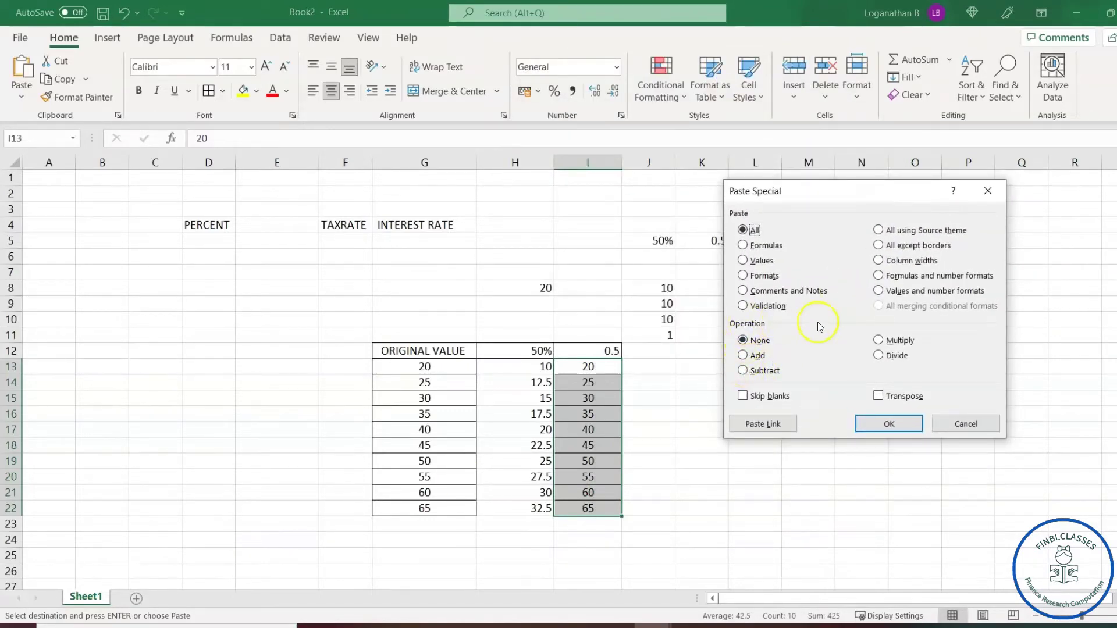
pyautogui.click(879, 342)
pyautogui.click(911, 421)
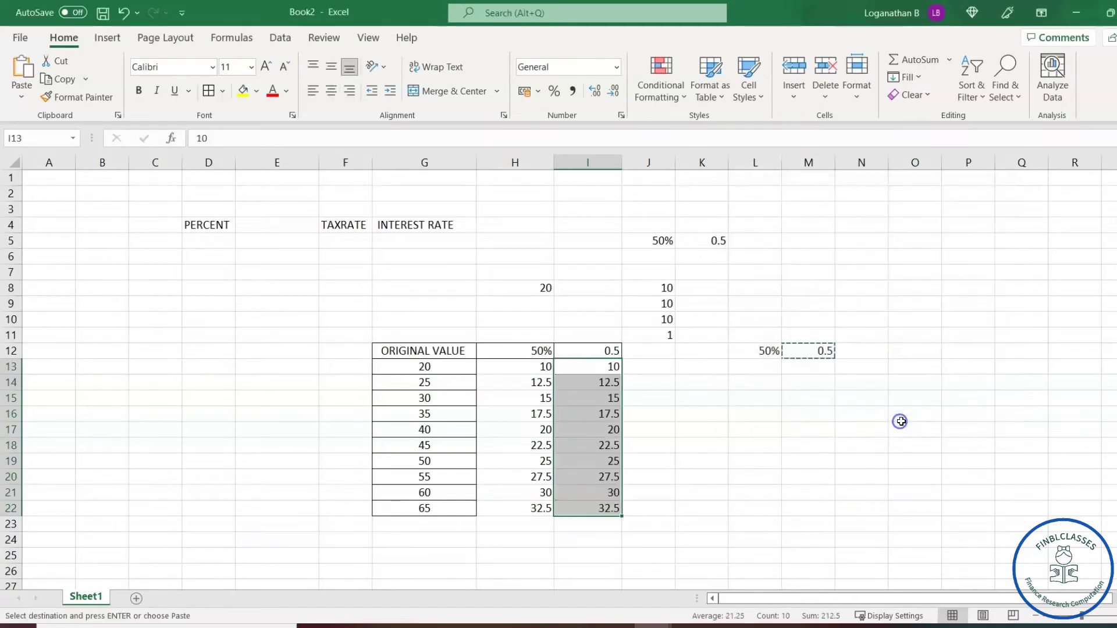
# - Change the number format of the 0.5 column results in I13:I22 to Percentage
pyautogui.click(658, 394)
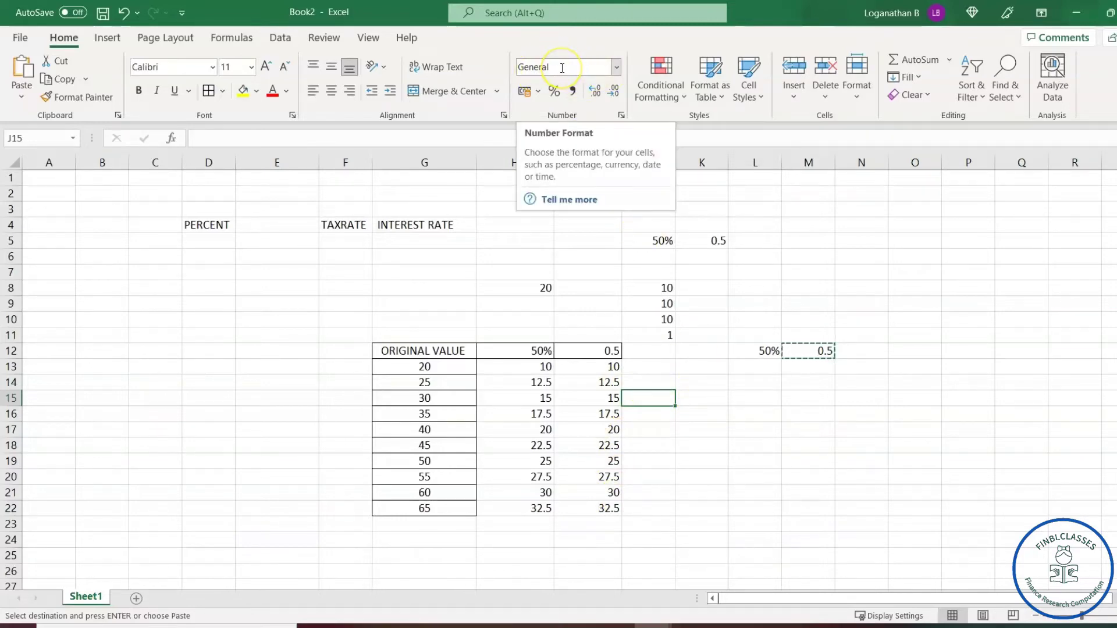
pyautogui.click(616, 68)
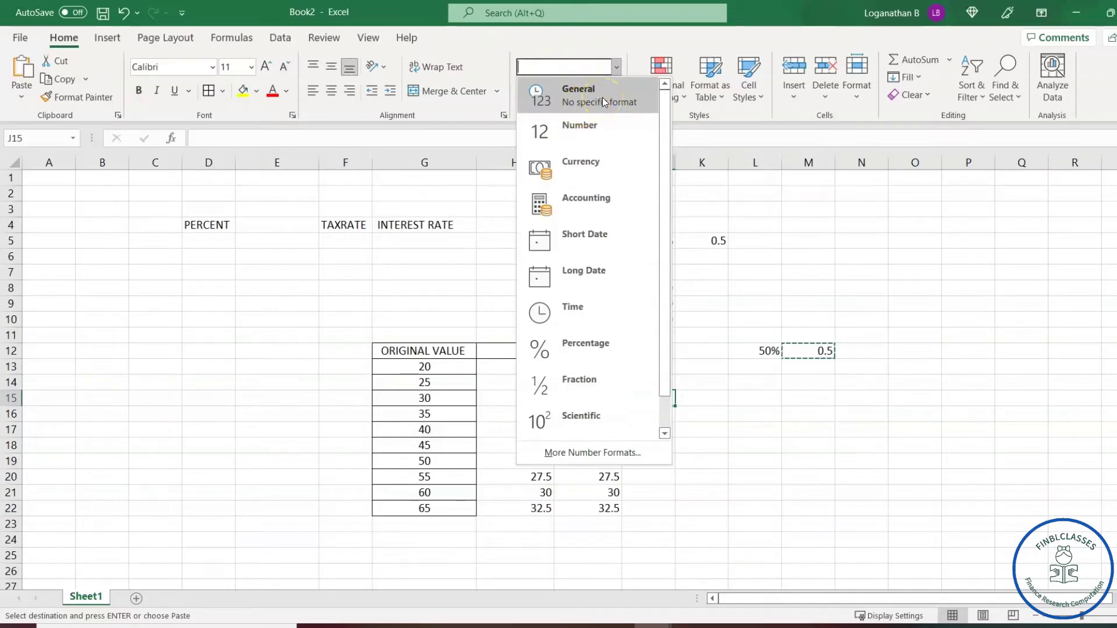
pyautogui.click(608, 349)
pyautogui.moveTo(611, 365); pyautogui.dragTo(605, 511)
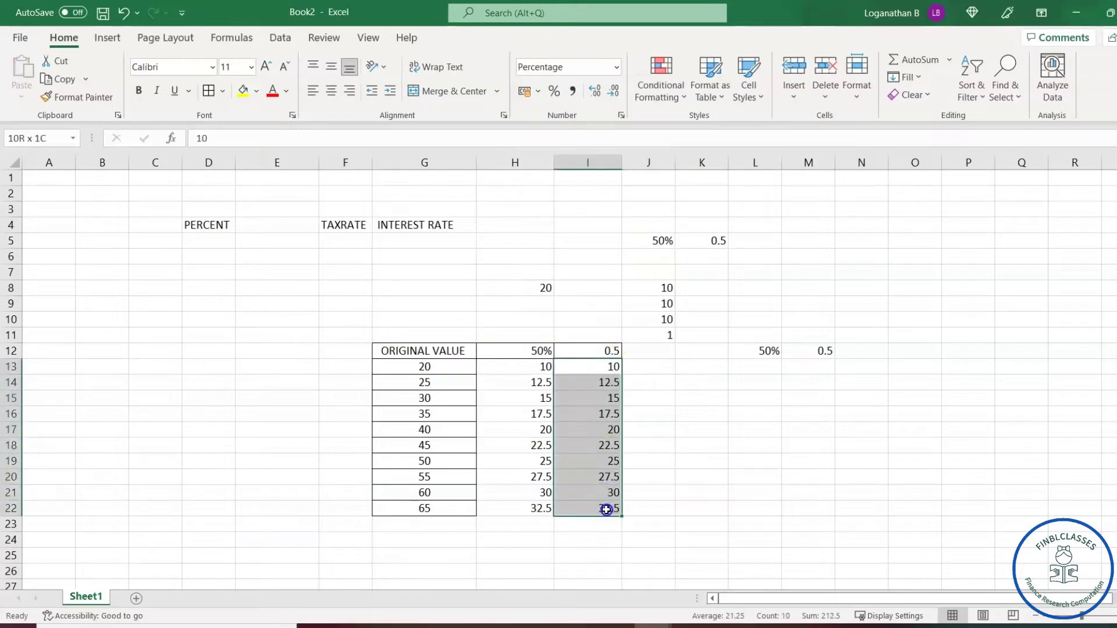
pyautogui.click(617, 67)
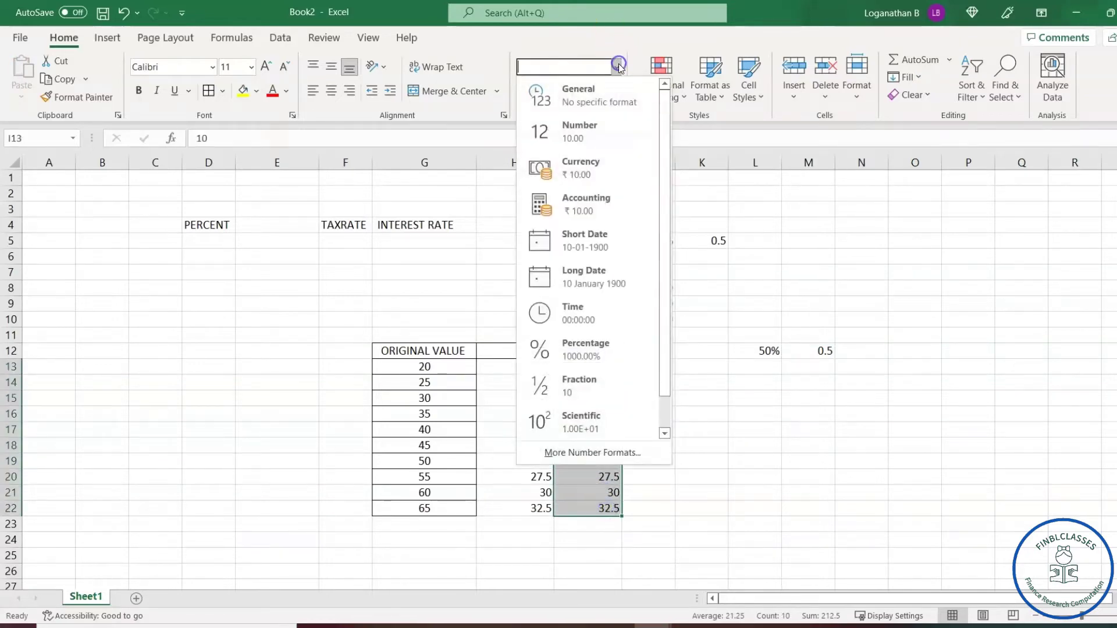
pyautogui.click(599, 349)
pyautogui.click(698, 429)
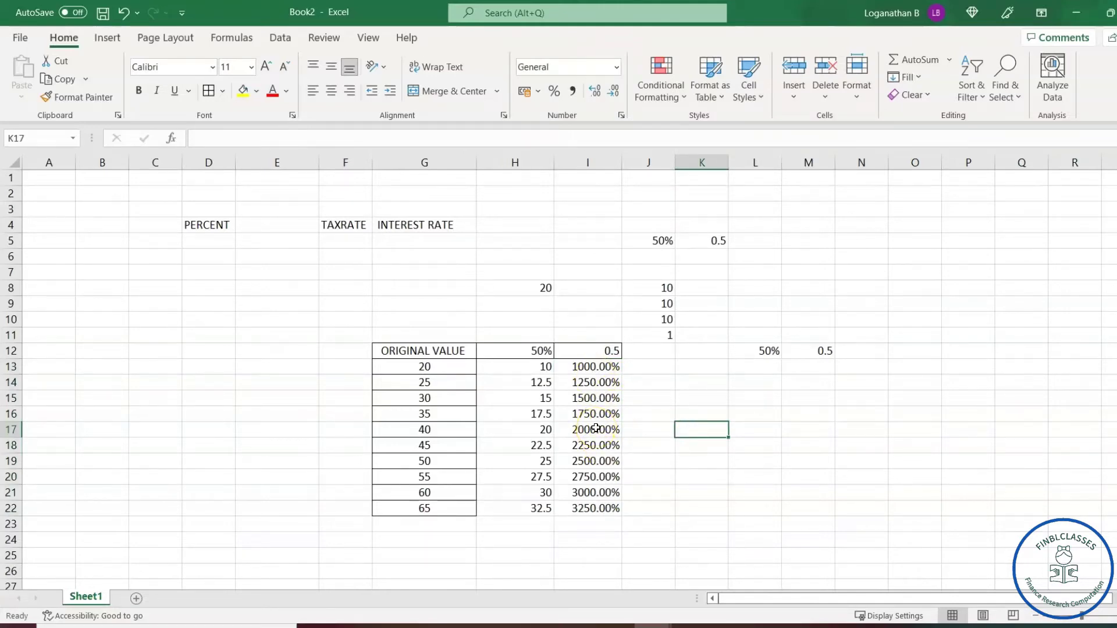
# - Set the number format of the 0.5 column results in I13:I22 back to General
pyautogui.moveTo(588, 366); pyautogui.dragTo(590, 506)
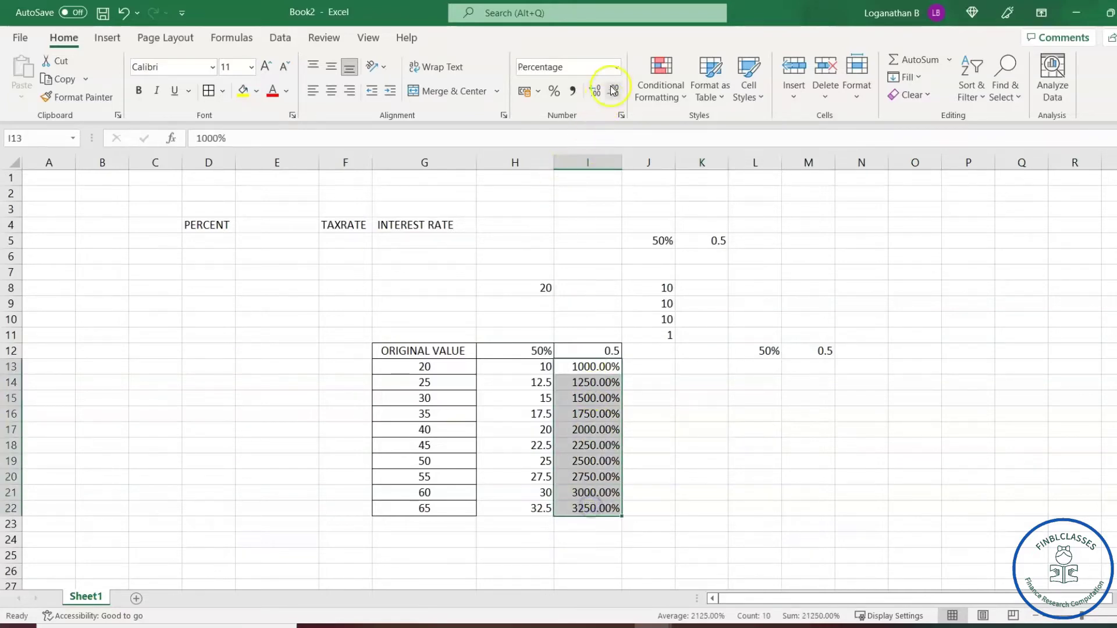
pyautogui.click(615, 68)
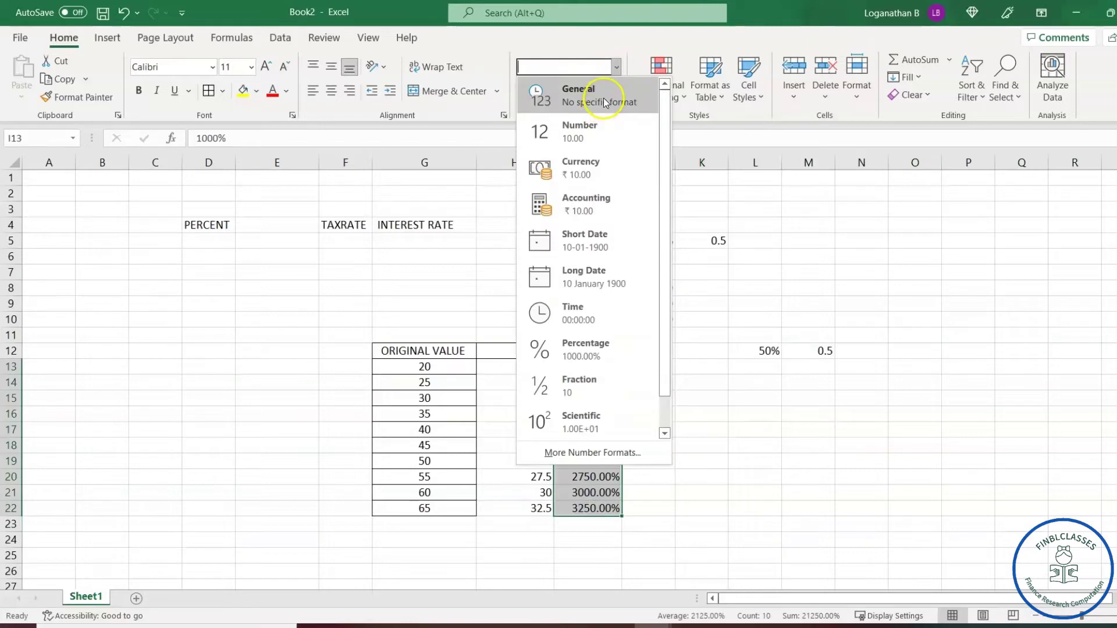
pyautogui.click(603, 98)
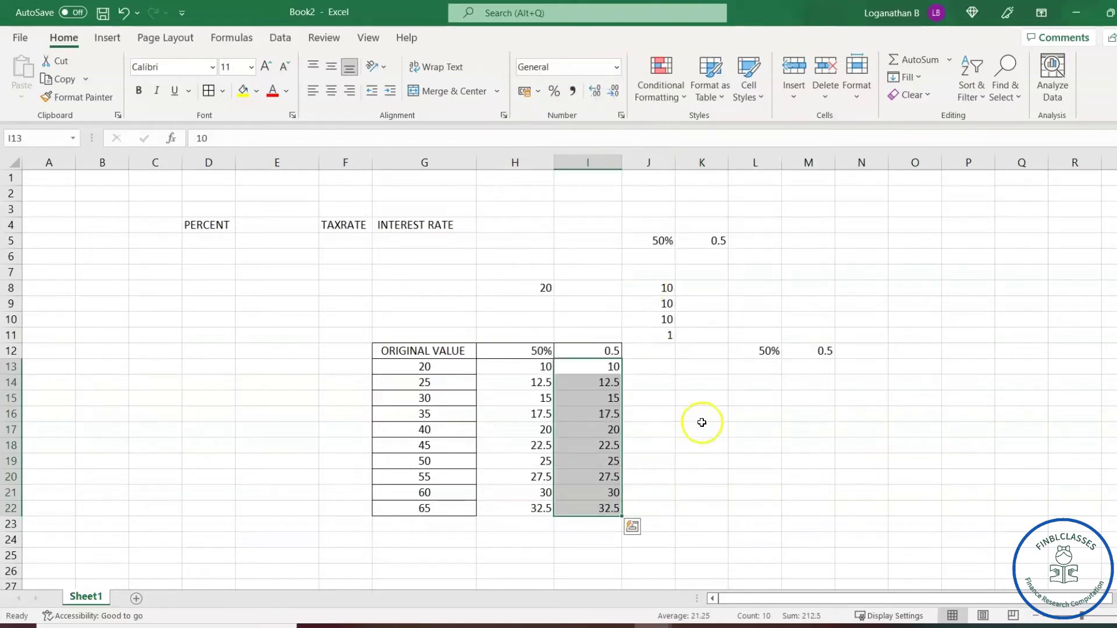
pyautogui.click(704, 409)
# - Enter the heading "PERCENTAGE INCREASE OR DECREASE" in cell B27 below the table
pyautogui.scroll(-3, 704, 409)
pyautogui.click(86, 435)
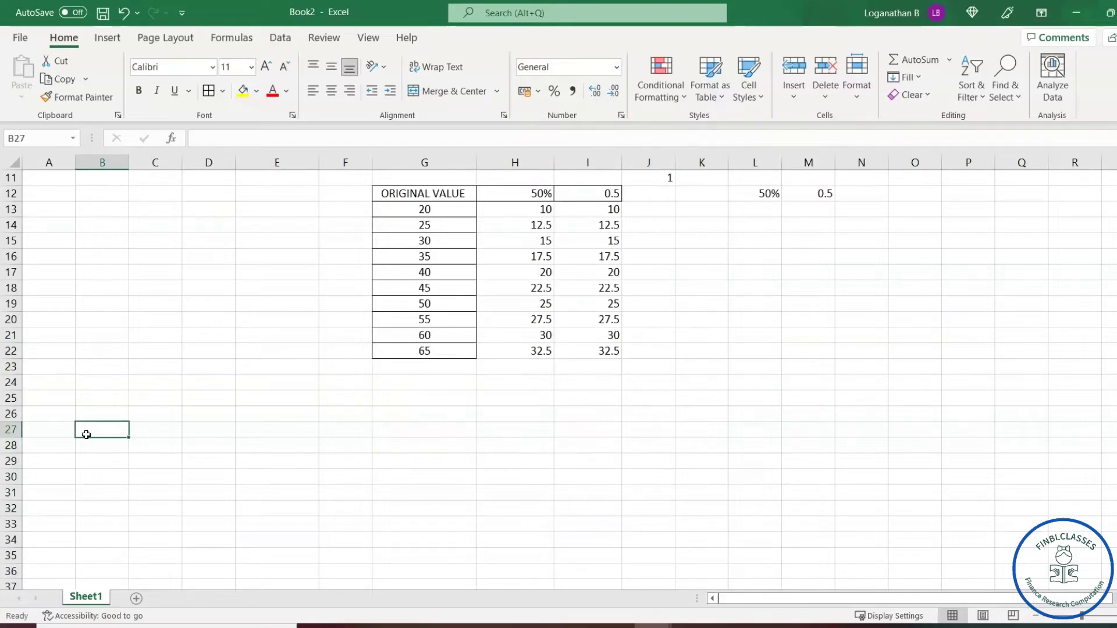
pyautogui.write('PERCENTAGE INCREA')
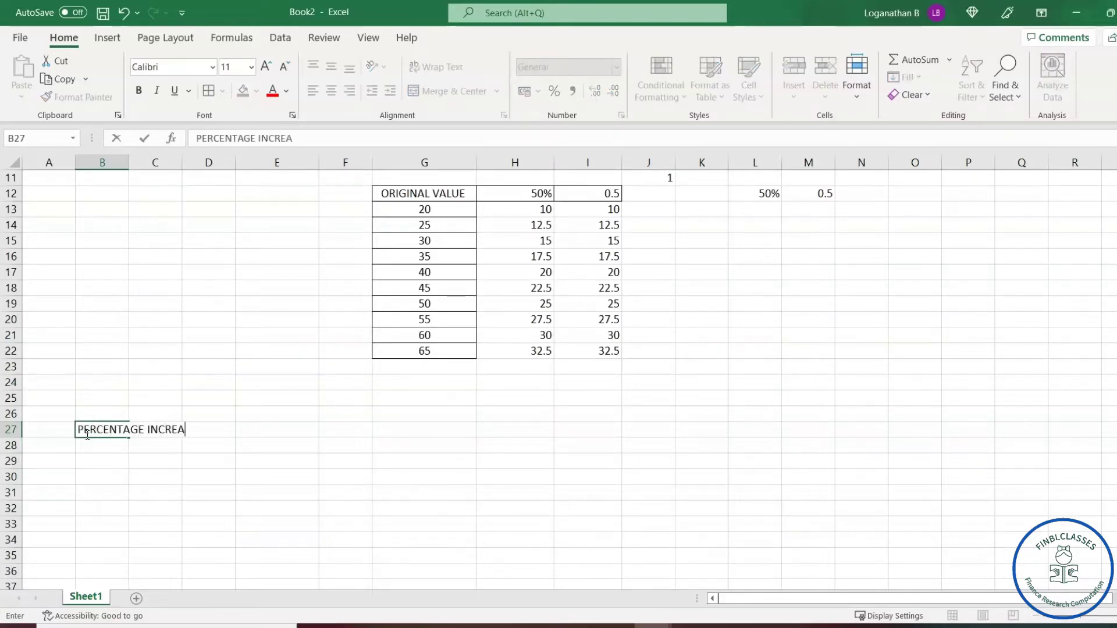
pyautogui.write('SE OR')
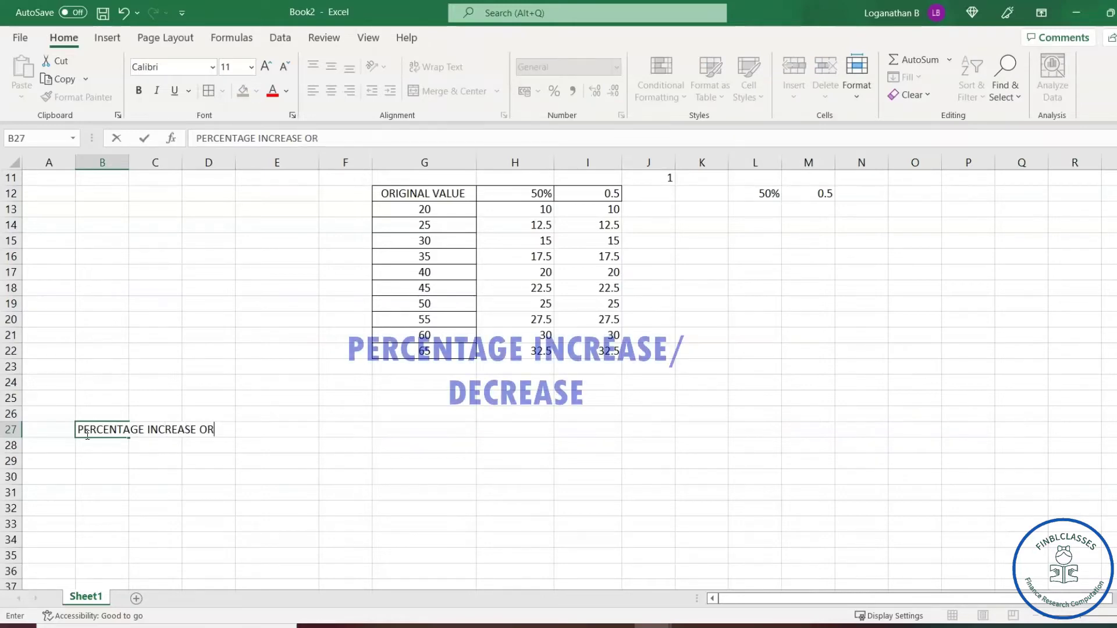
pyautogui.write(' DECREASE')
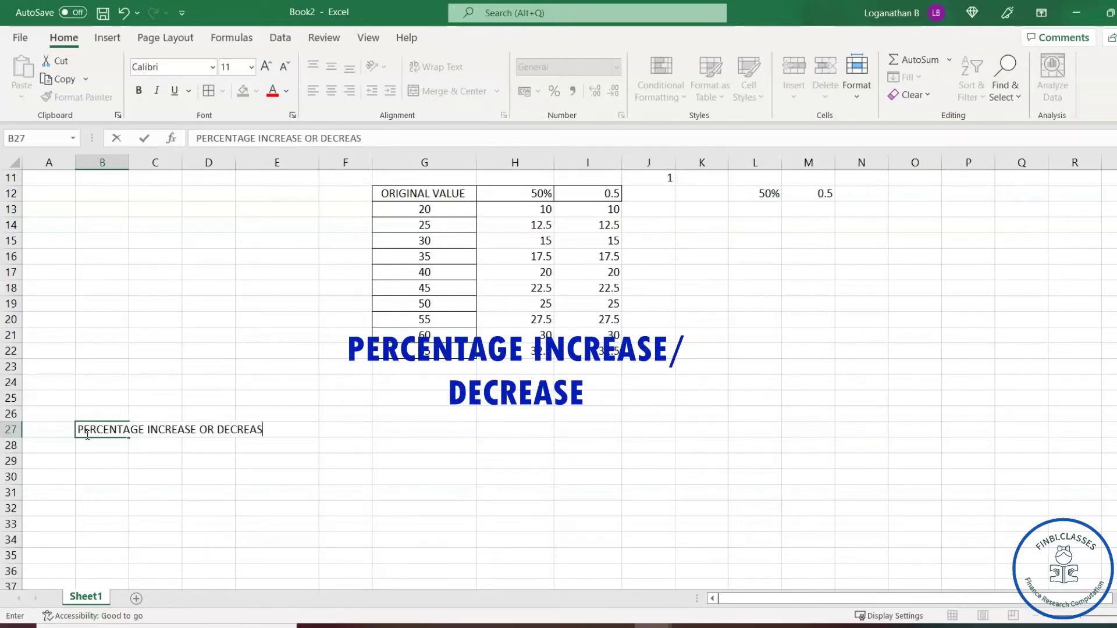
pyautogui.press('Return')
# - Enter the note "VALUE INCREASES BY 5% OR VALUE DECREASES BY 5%" in cell G28
pyautogui.press('Right')
pyautogui.press('Right')
pyautogui.press('Right')
pyautogui.press('Right')
pyautogui.press('Right')
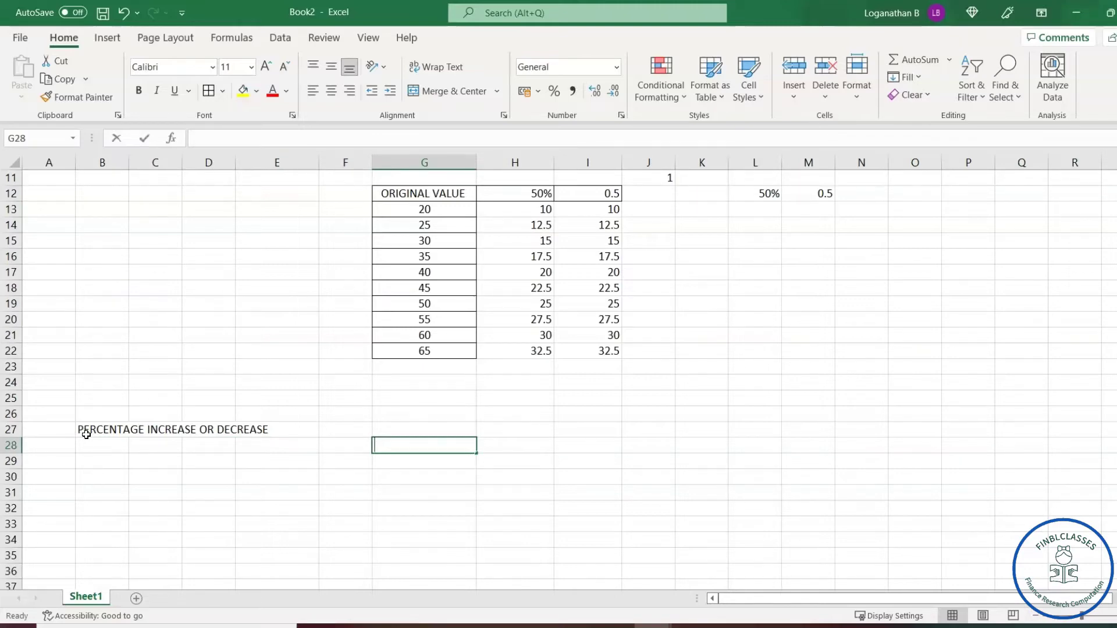
pyautogui.write('VALUE')
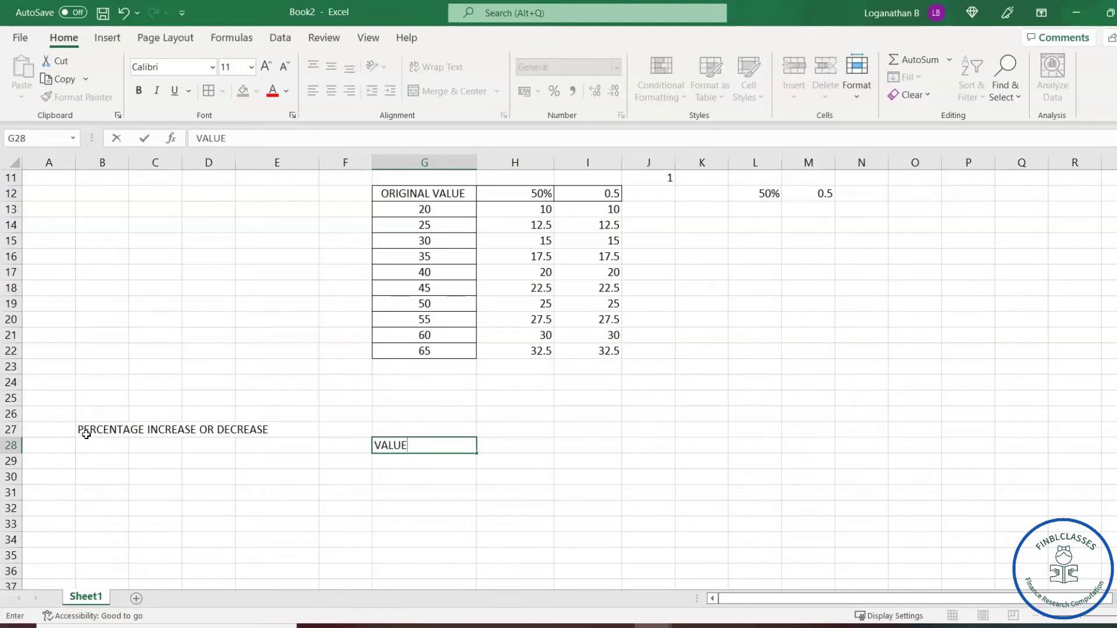
pyautogui.write(' INCREASES BY')
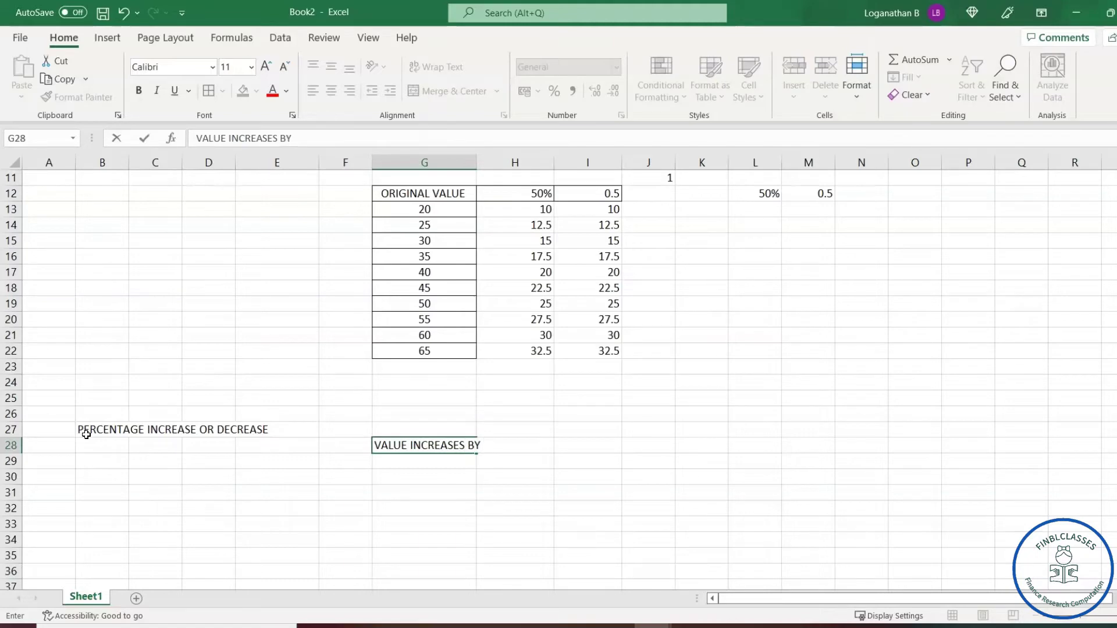
pyautogui.write(' 5% OR VALUE DC')
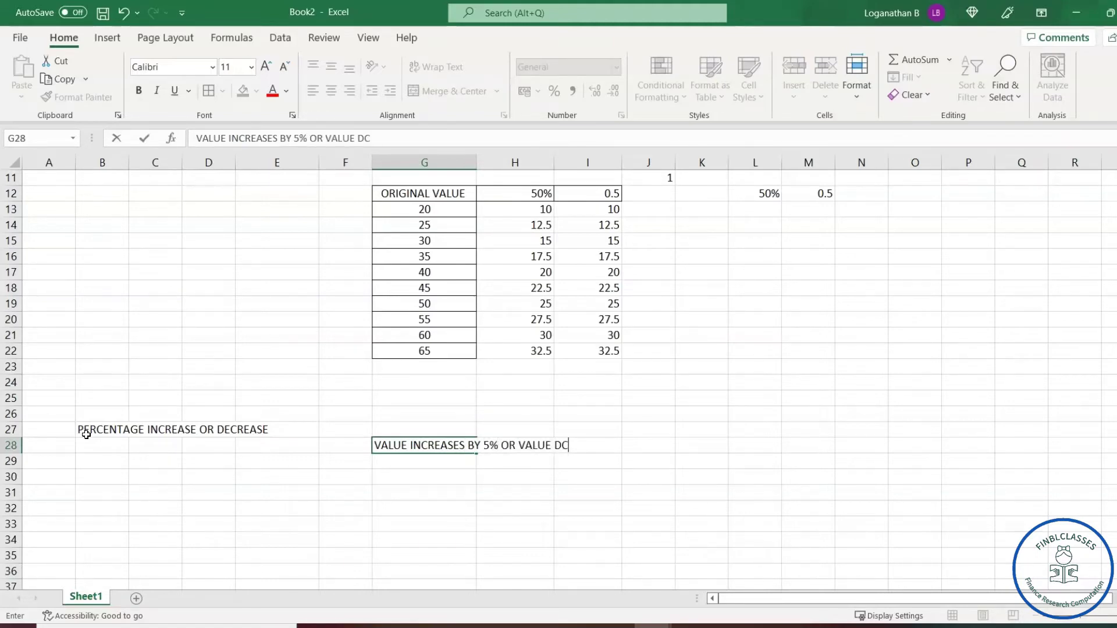
pyautogui.press('BackSpace')
pyautogui.write('ECREASES BY 5')
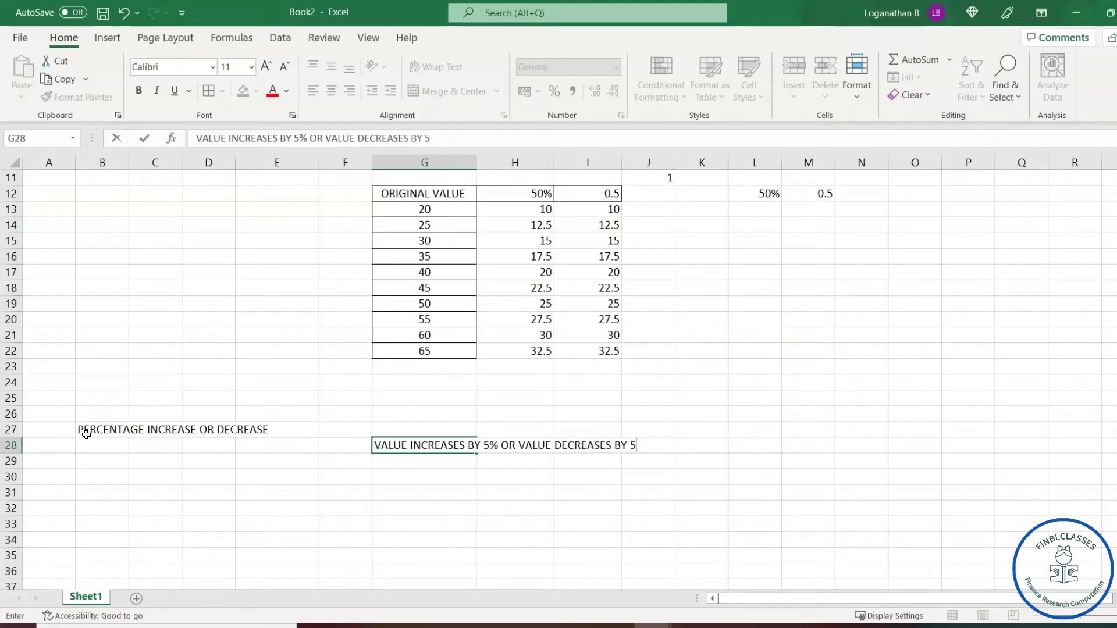
pyautogui.press('Return')
pyautogui.press('Return')
pyautogui.press('Return')
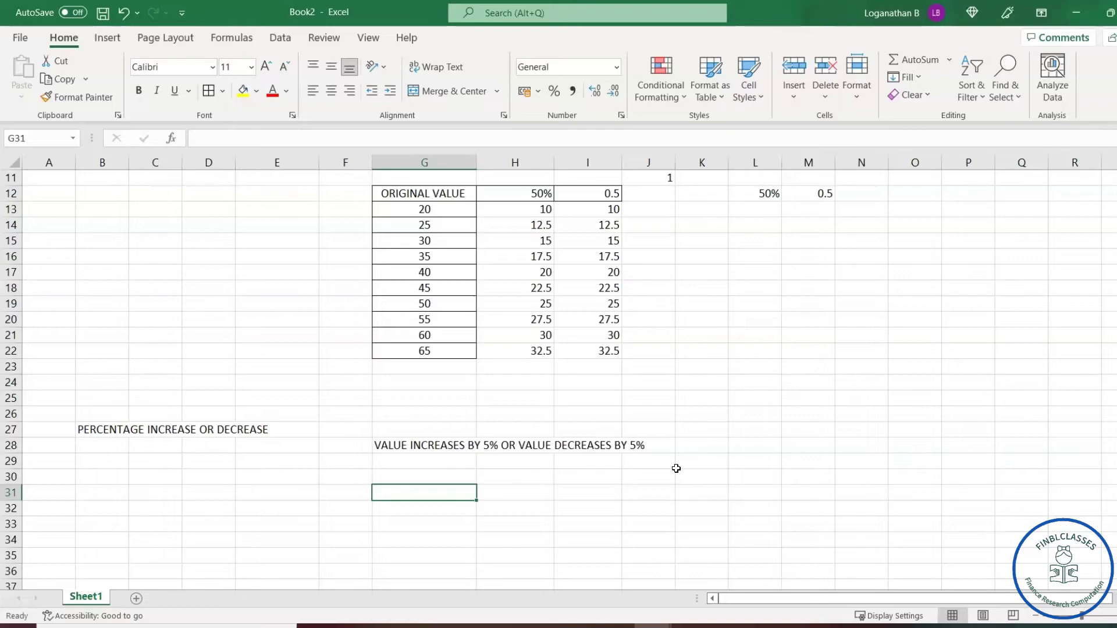
# - Enter the formula description "ORIGINALVALUE X5%" as text in cell K31
pyautogui.click(698, 495)
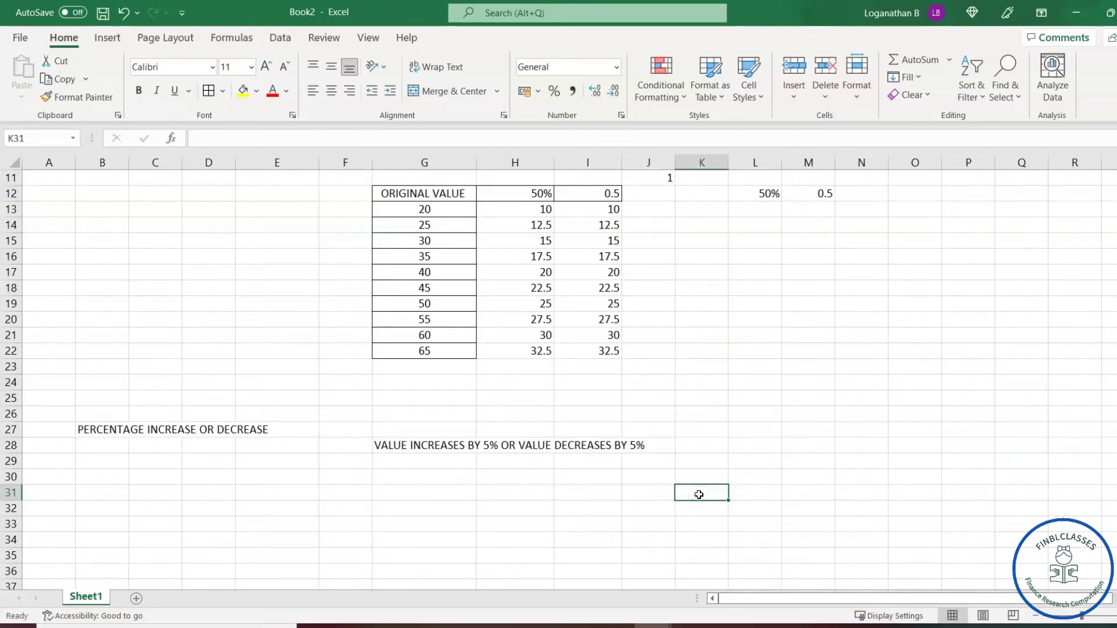
pyautogui.write('ORIGINALVALUE X')
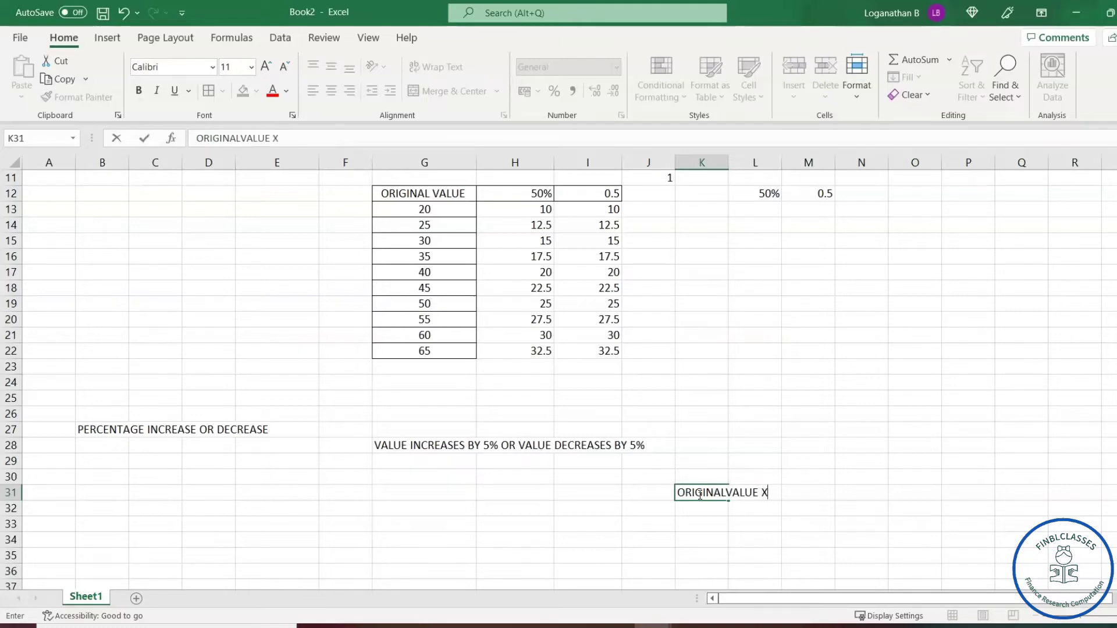
pyautogui.write('5%')
pyautogui.press('Return')
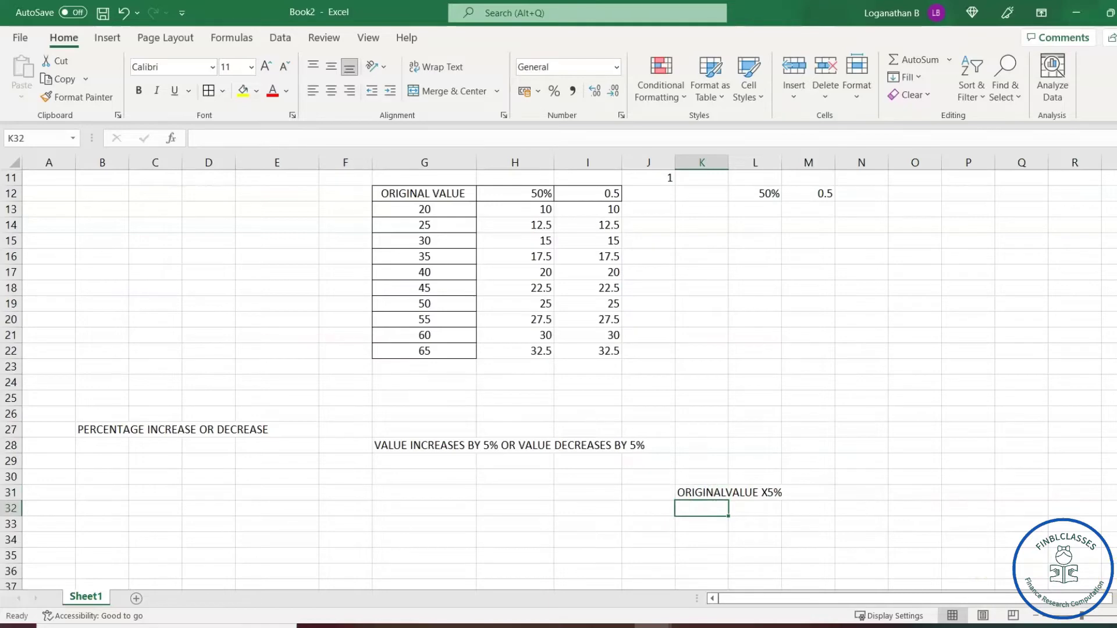
# - Label cell J33 "INCREASE" and widen column J slightly to fit the text
pyautogui.scroll(-1, 601, 539)
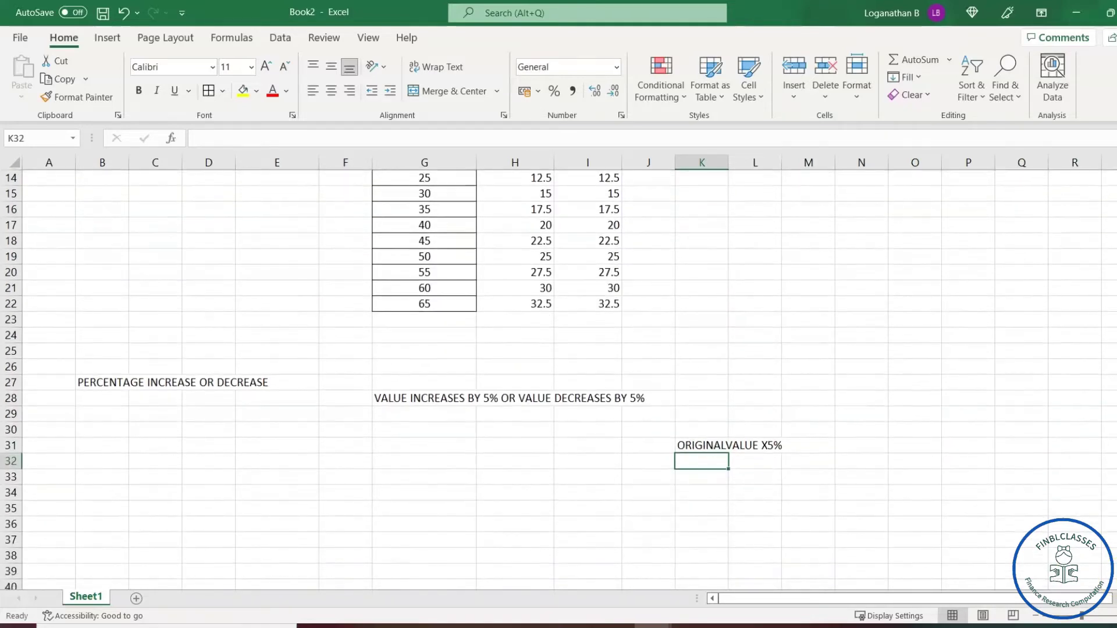
pyautogui.click(627, 477)
pyautogui.write('INCREASE')
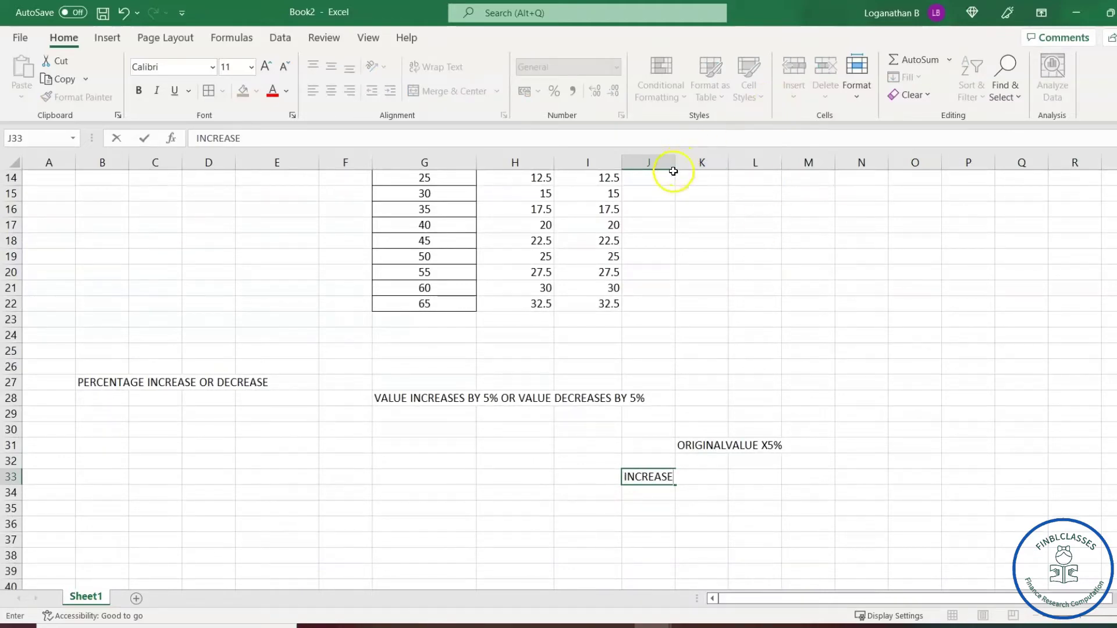
pyautogui.click(678, 217)
pyautogui.moveTo(674, 162); pyautogui.dragTo(686, 162)
# - Enter the increase formula description "VALUEX(1+5%)" as text in cell L33
pyautogui.click(720, 477)
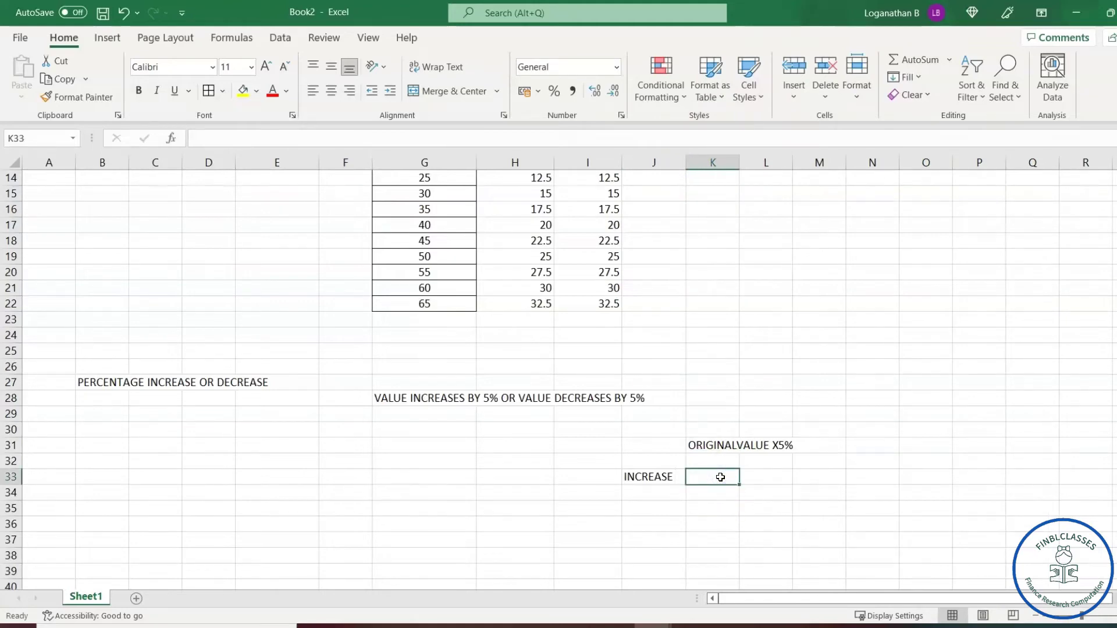
pyautogui.click(764, 477)
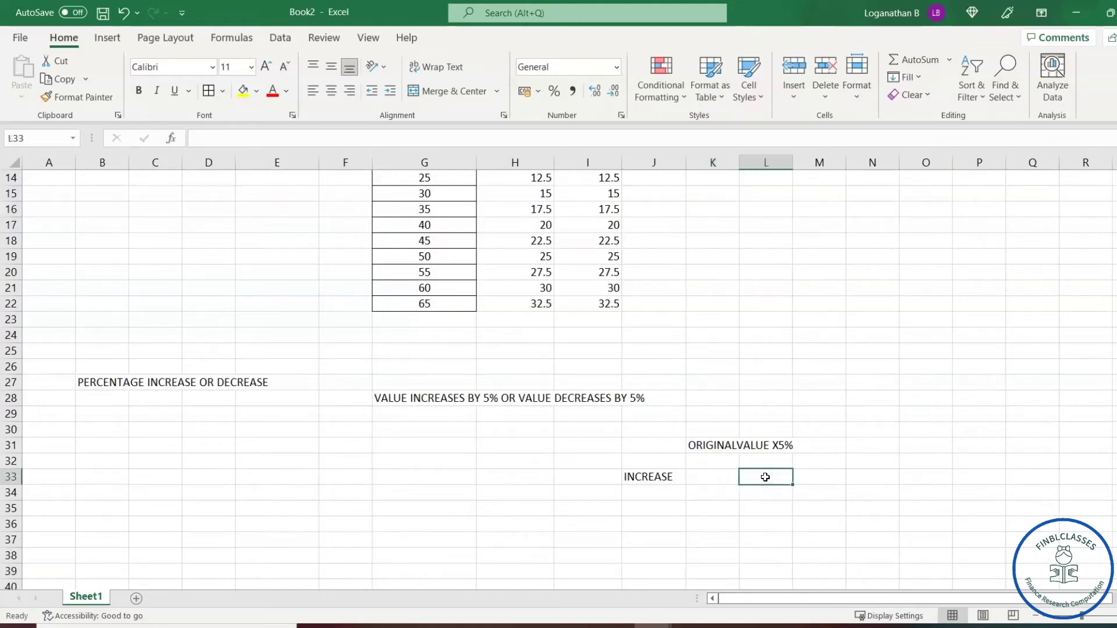
pyautogui.write('VALUEX(1+5%')
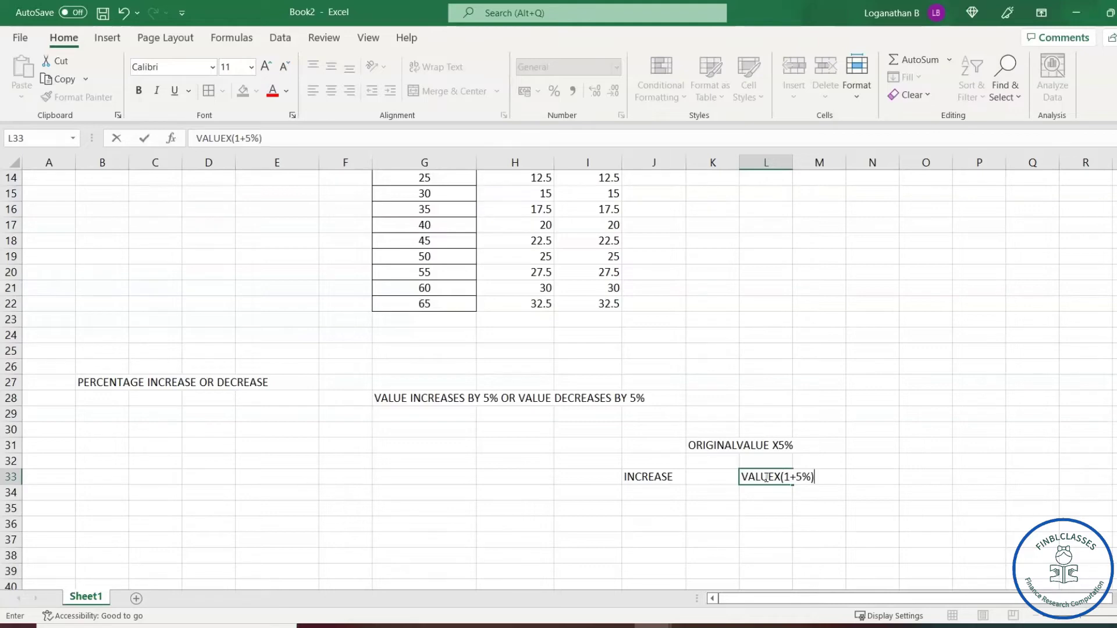
pyautogui.press('Return')
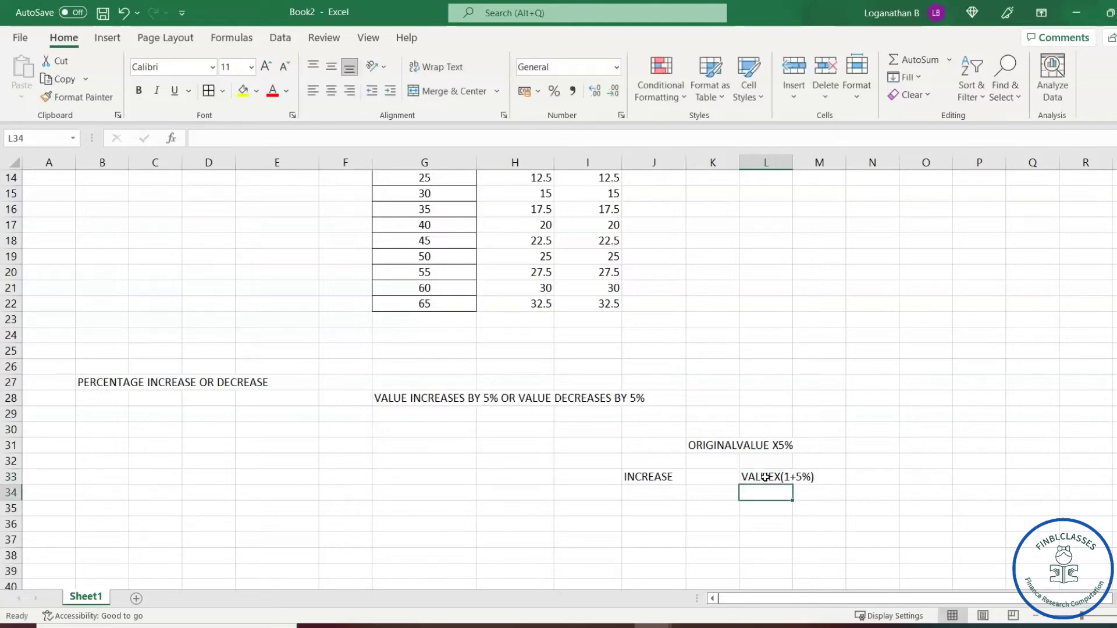
# - Label cell J35 "DECREASE" and enter its formula description "VALUE X (1-5%)" as text in L35
pyautogui.click(646, 506)
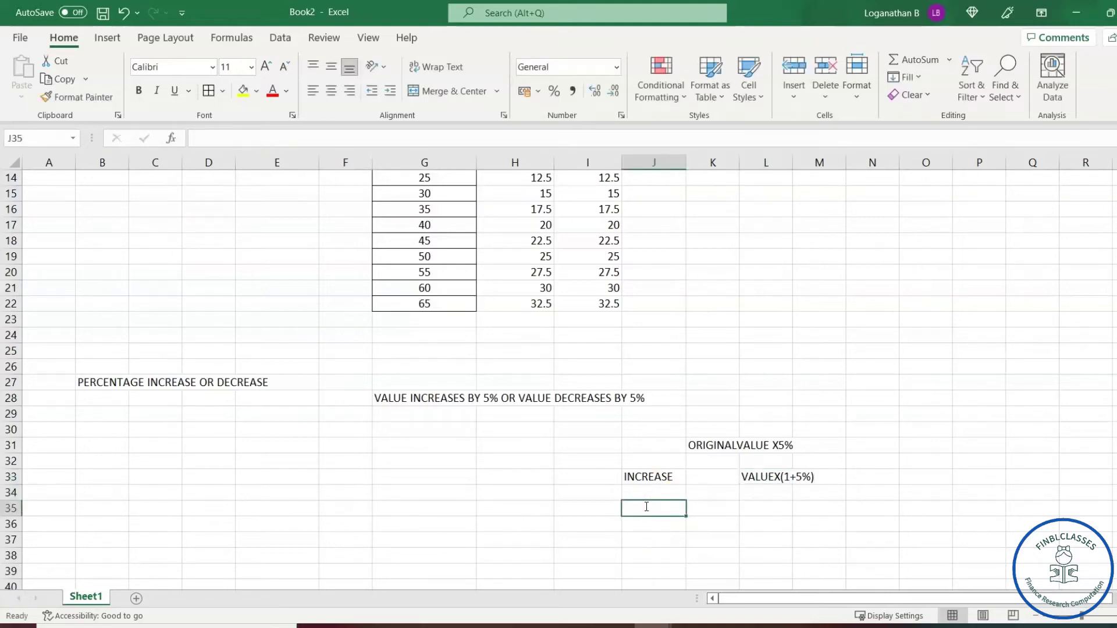
pyautogui.write('DECREASE')
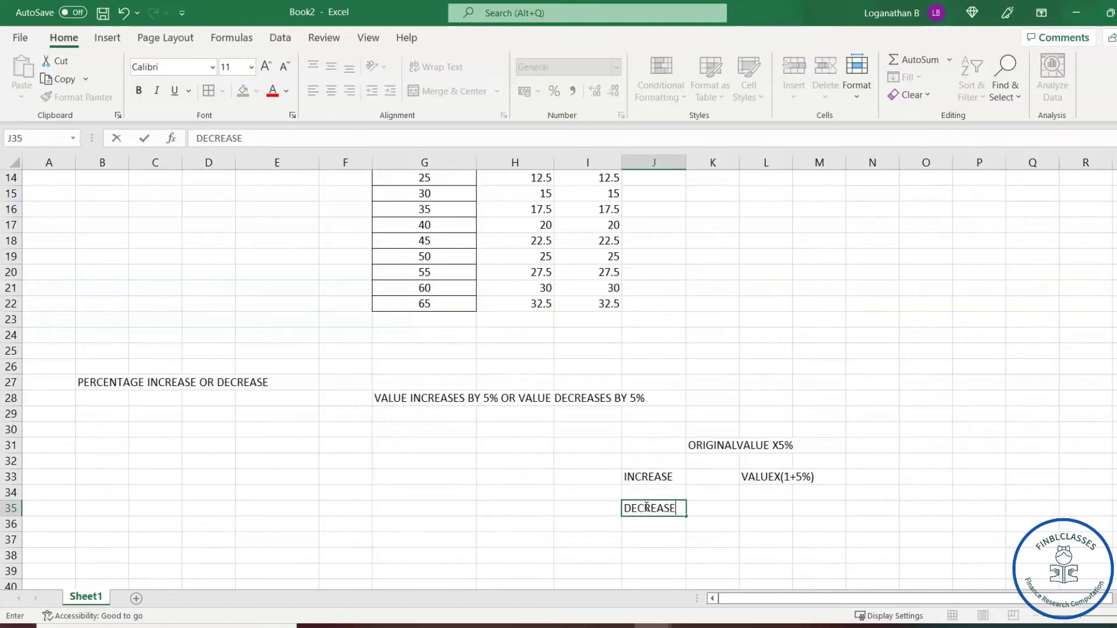
pyautogui.press('Tab')
pyautogui.press('Tab')
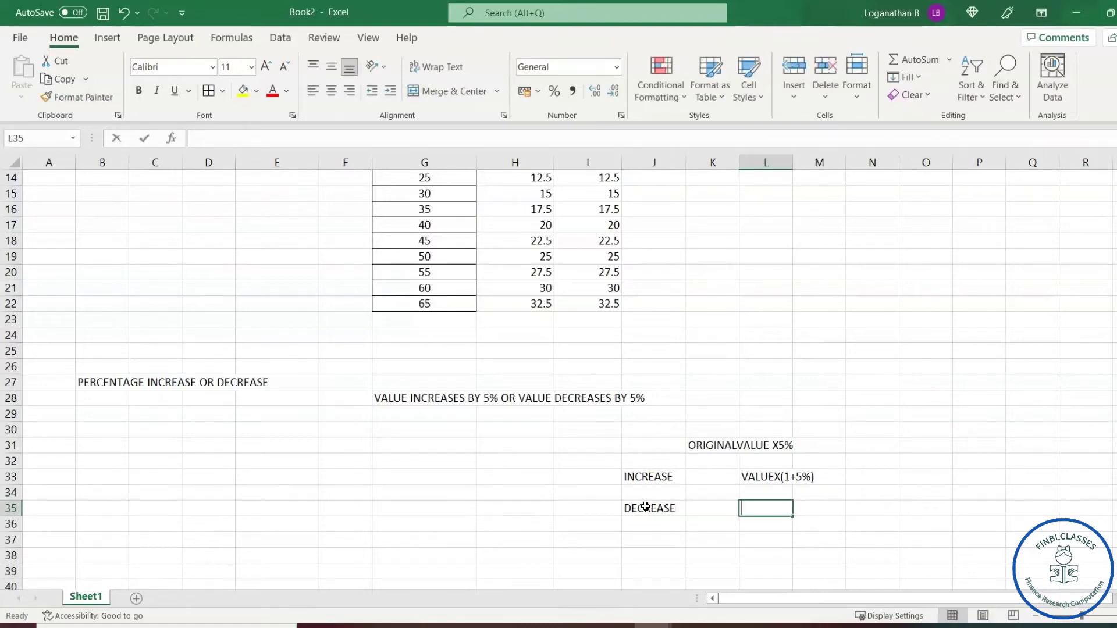
pyautogui.write('VALUE X (1-5%')
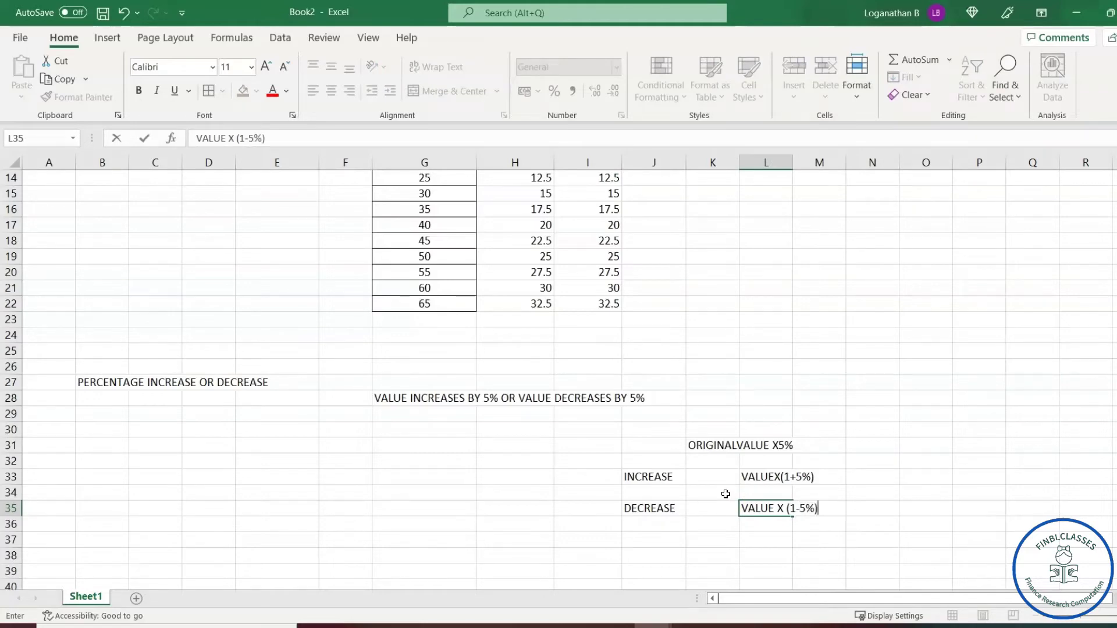
pyautogui.press('Return')
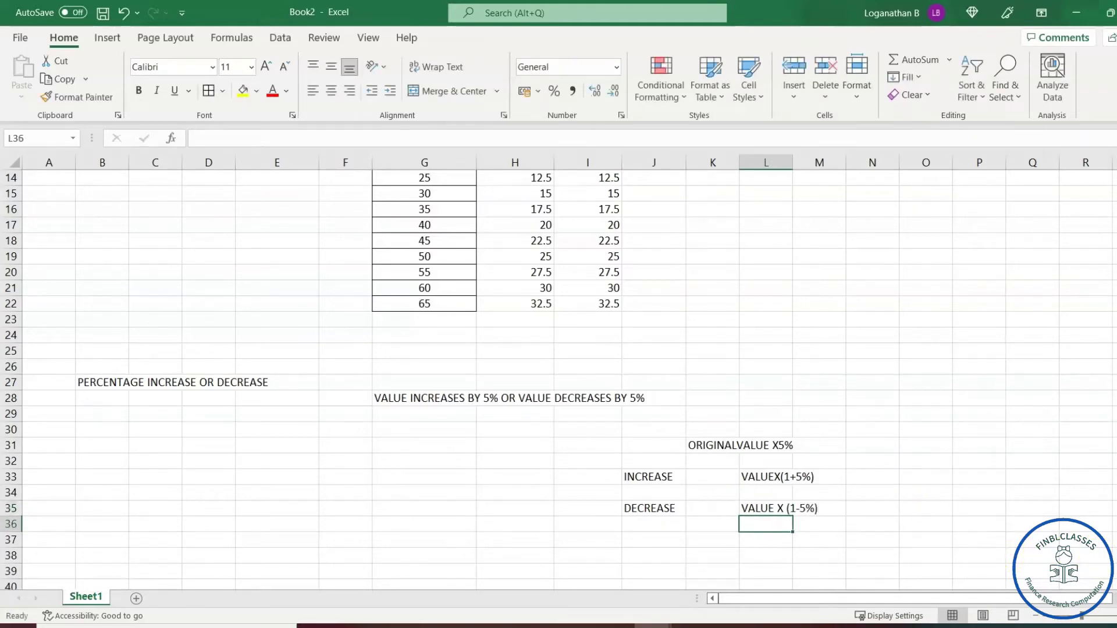
# - Enter the heading "COMMODITY" in cell G38 below the percentage increase and decrease notes
pyautogui.scroll(-2, 558, 378)
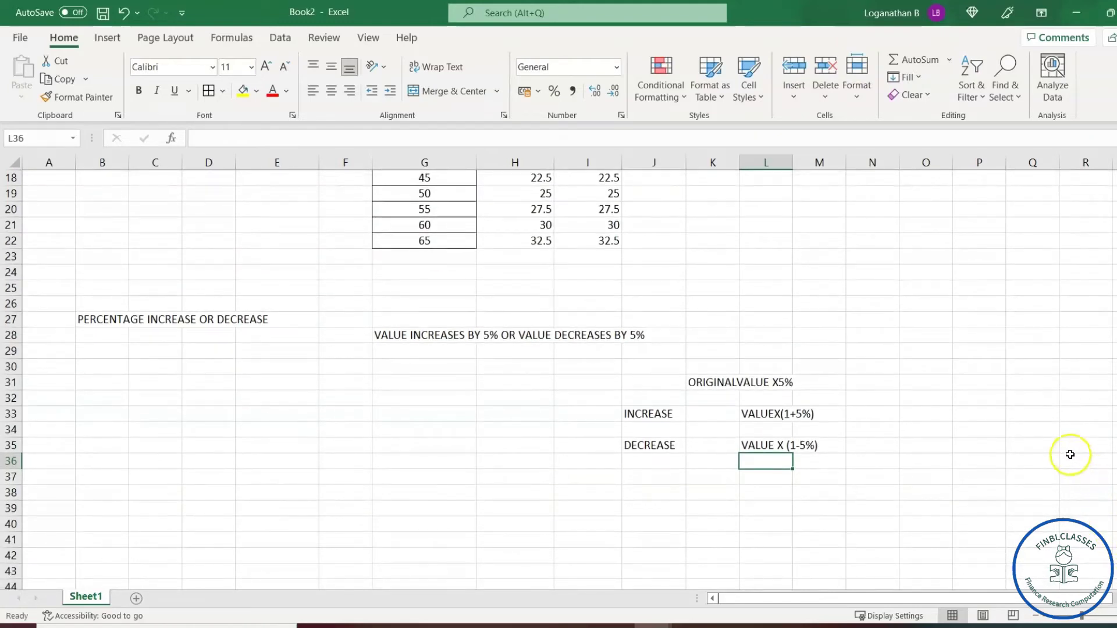
pyautogui.click(400, 493)
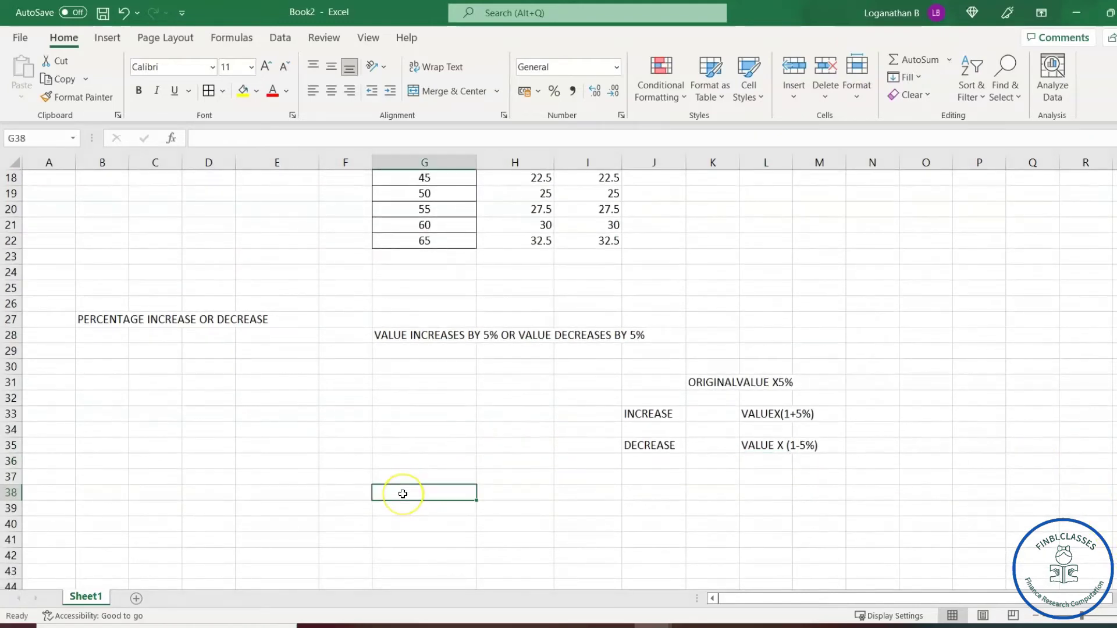
pyautogui.write('CO')
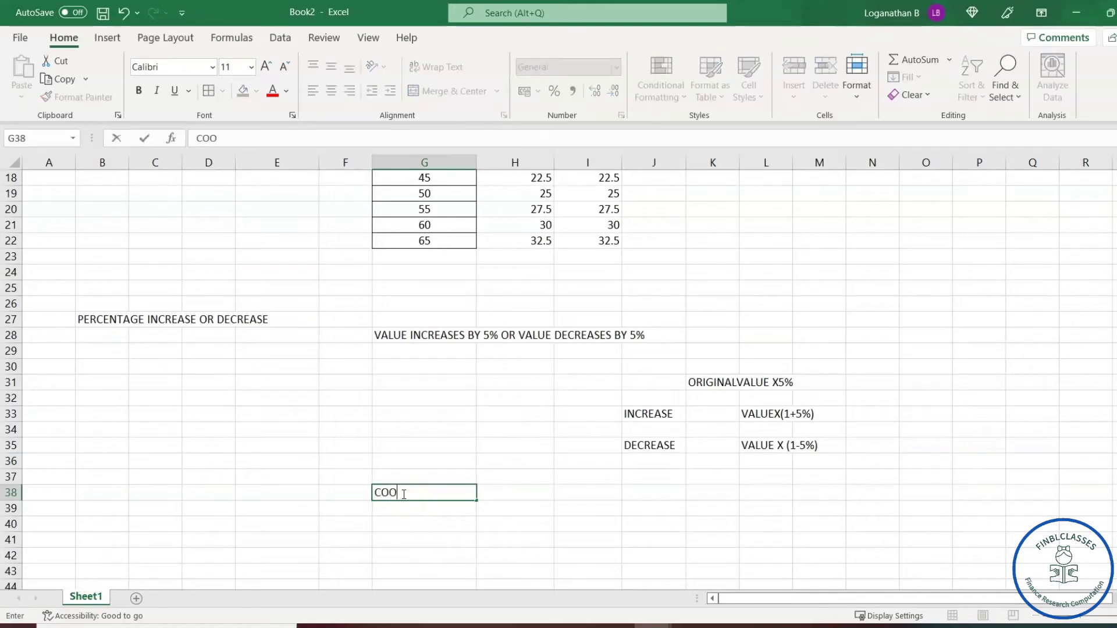
pyautogui.write('MMODITY')
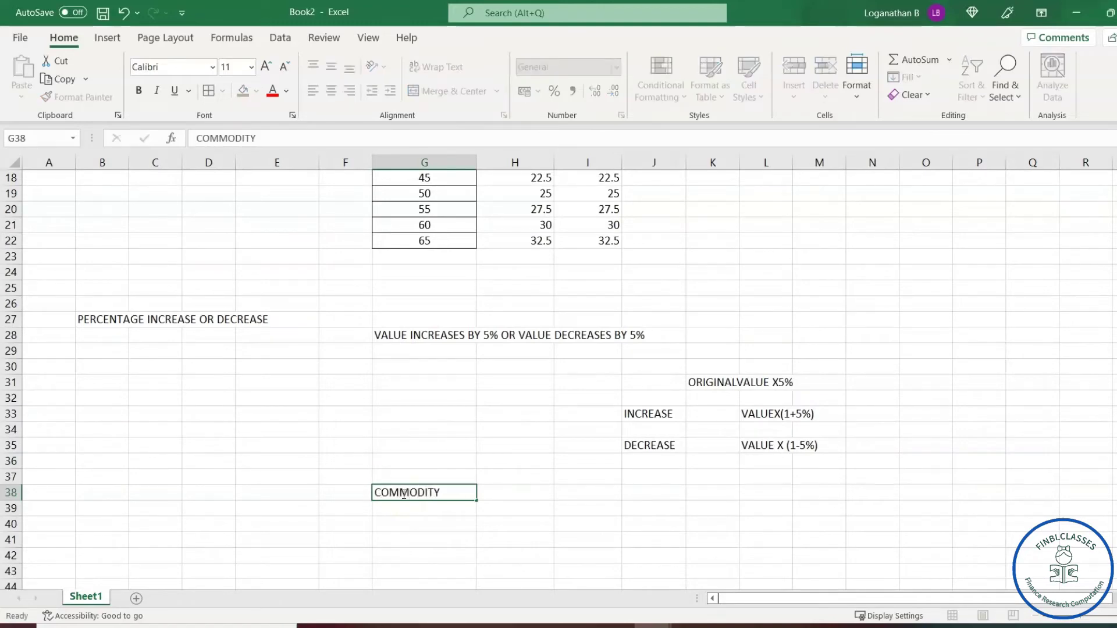
pyautogui.press('Return')
# - Enter the item "WHEAT 1KG" in cell G40 with its value 120 in H40
pyautogui.press('Return')
pyautogui.press('BackSpace')
pyautogui.press('BackSpace')
pyautogui.write('W')
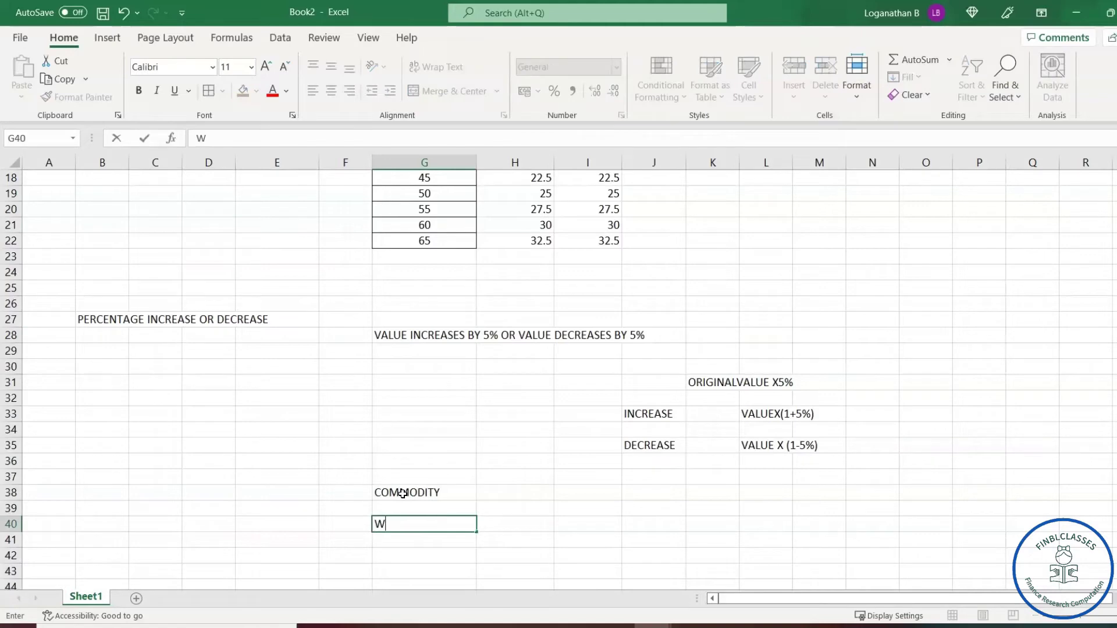
pyautogui.write('HEAT 1KG')
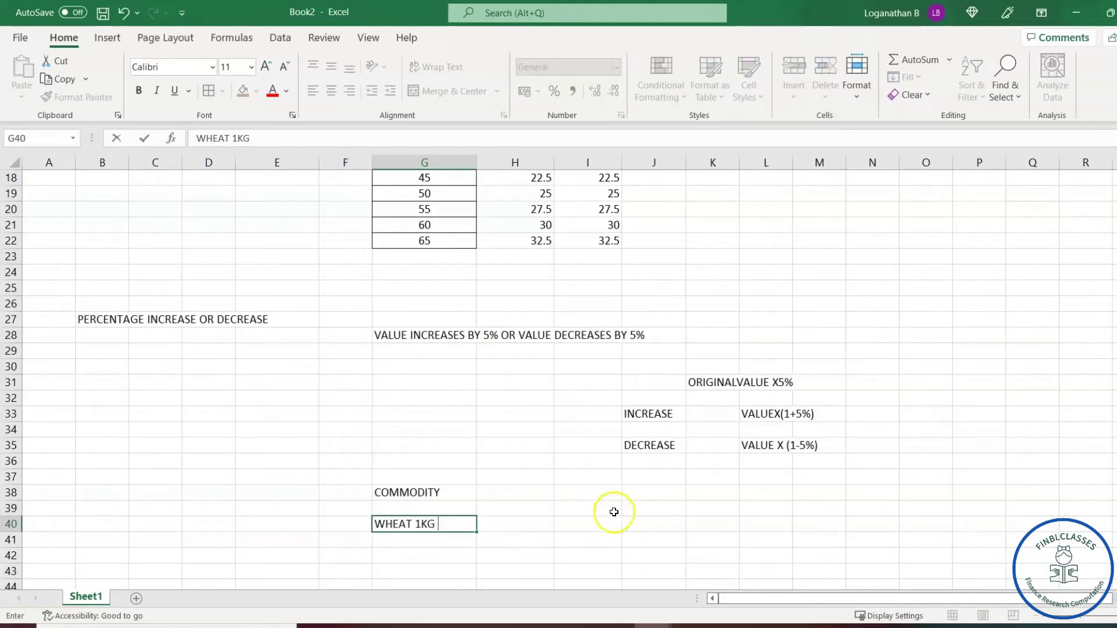
pyautogui.click(529, 527)
pyautogui.write('12')
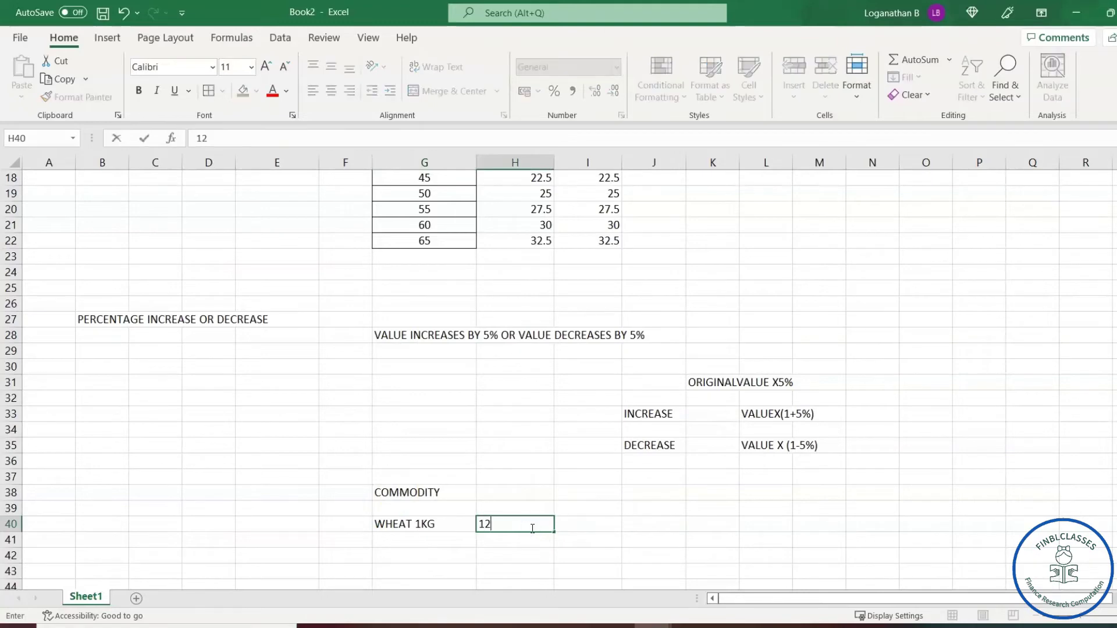
pyautogui.write('0')
pyautogui.click(599, 523)
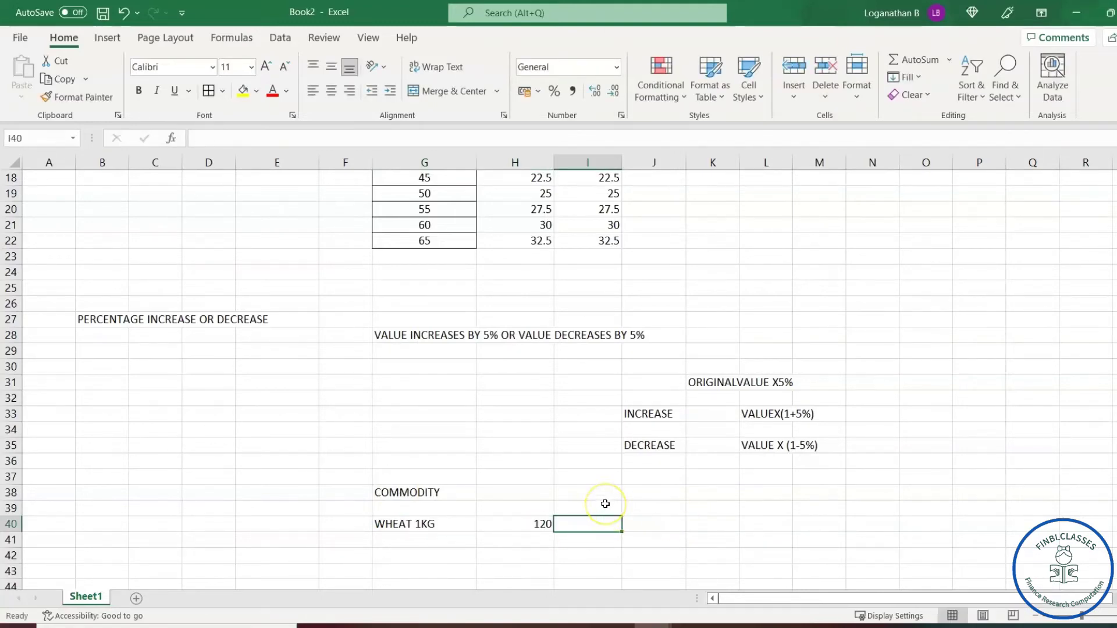
# - Add the column headings "INCREASE" in cell I39 and "DECREASE" in cell J39
pyautogui.click(605, 504)
pyautogui.write('INCREASE')
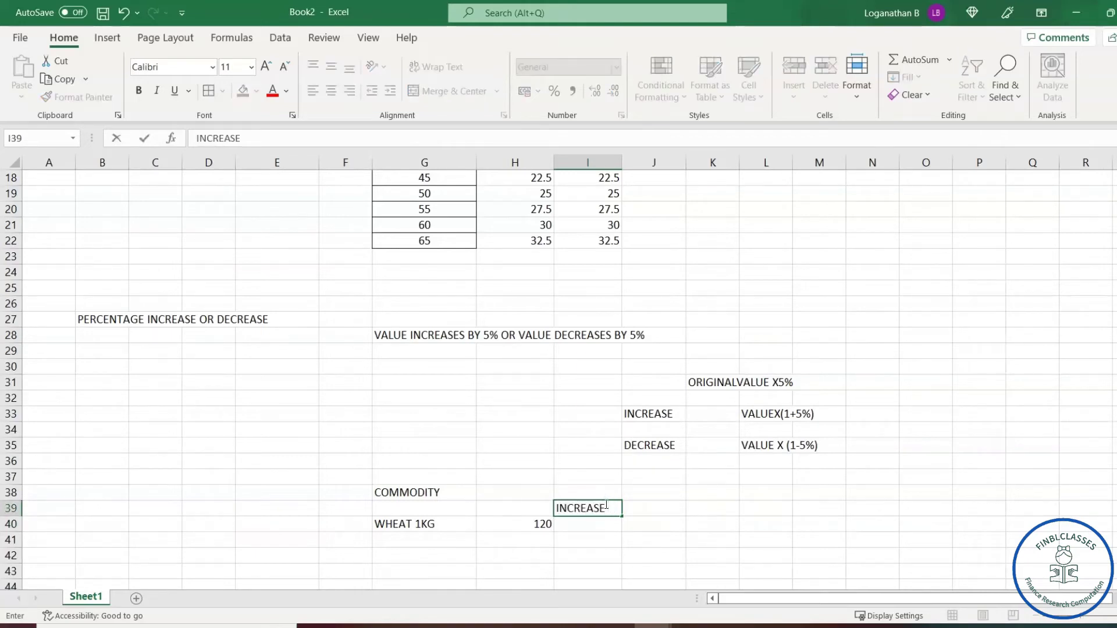
pyautogui.click(821, 504)
pyautogui.click(652, 504)
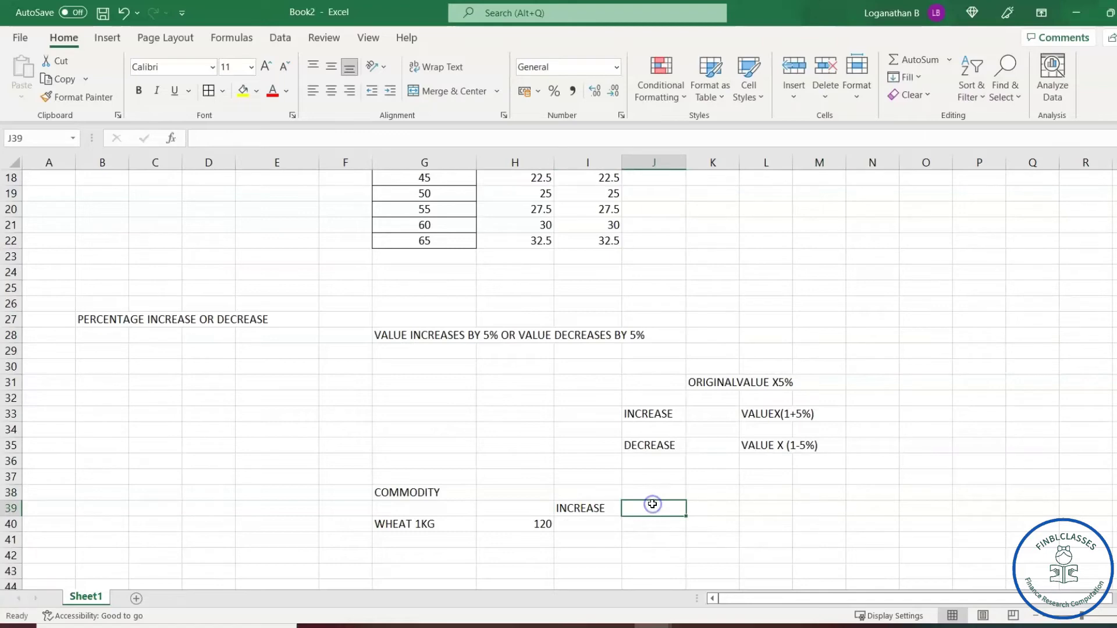
pyautogui.write('DECREASE')
pyautogui.press('BackSpace')
pyautogui.press('BackSpace')
pyautogui.write('ASE')
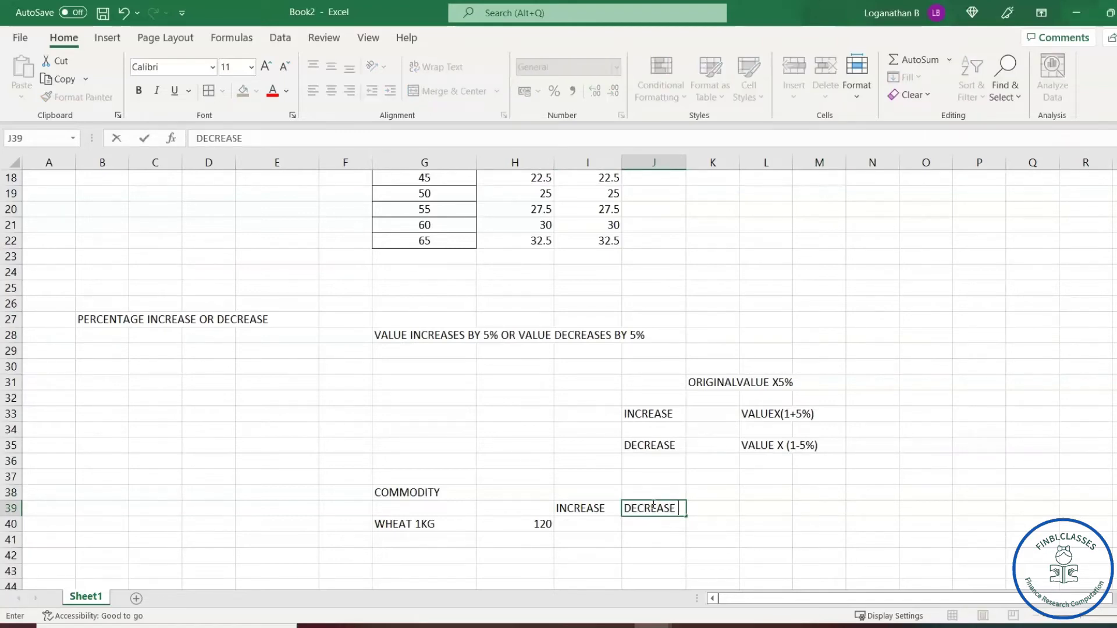
pyautogui.click(753, 526)
pyautogui.click(606, 525)
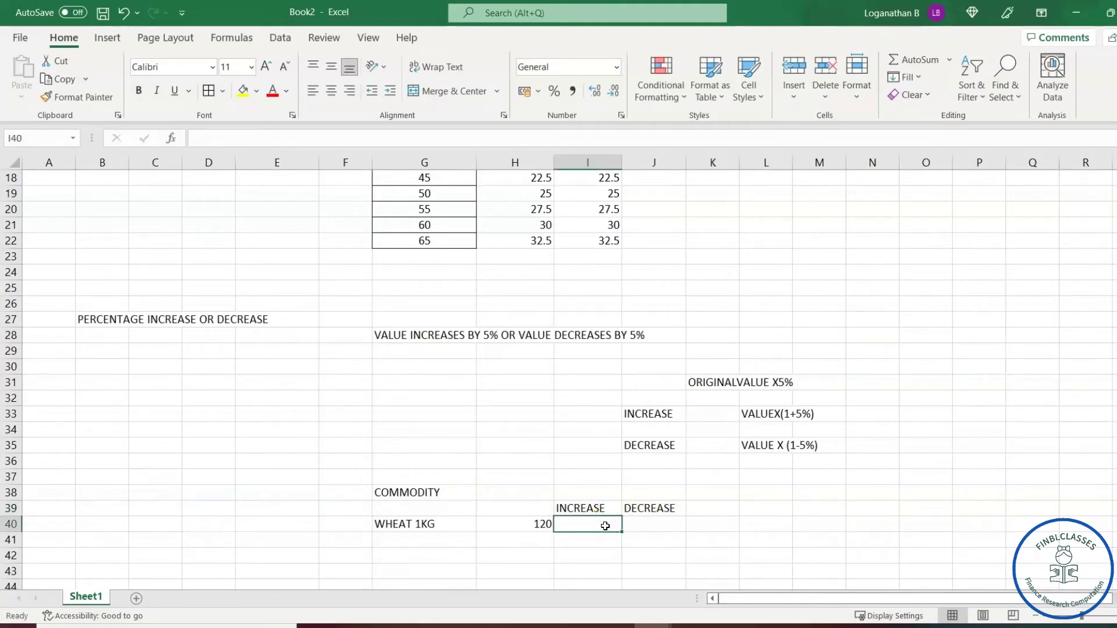
# - Add the heading "ORIGINAL" in cell H39 above the wheat value
pyautogui.click(531, 509)
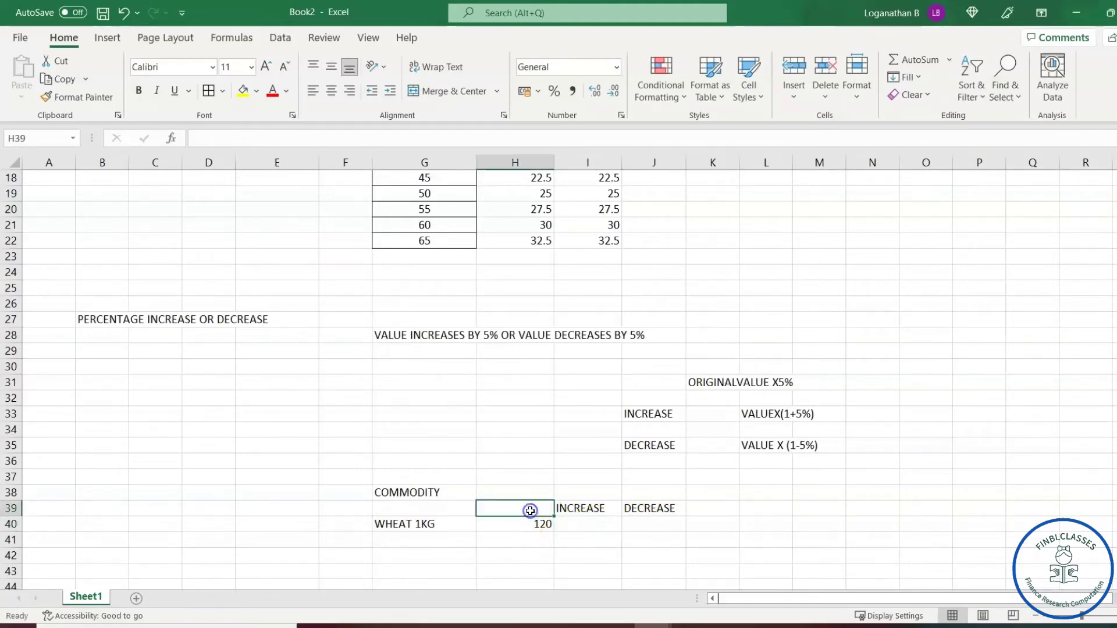
pyautogui.write('ORIGINAL')
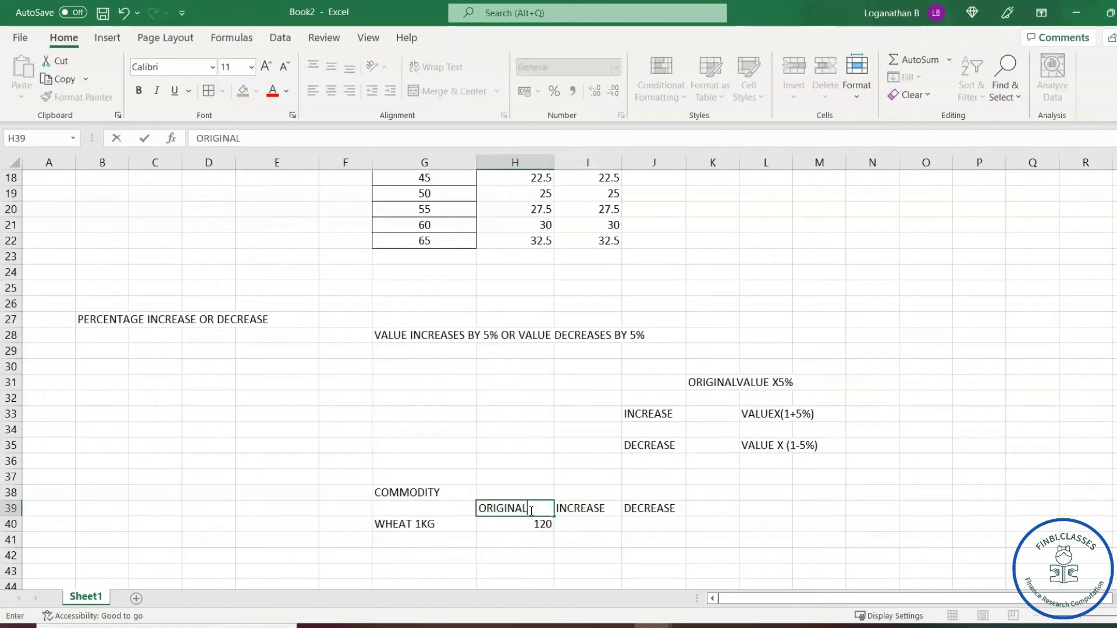
pyautogui.click(611, 524)
# - Calculate the wheat value's 5% increase in cell I40 with the formula =H40*(1+5%)
pyautogui.click(604, 527)
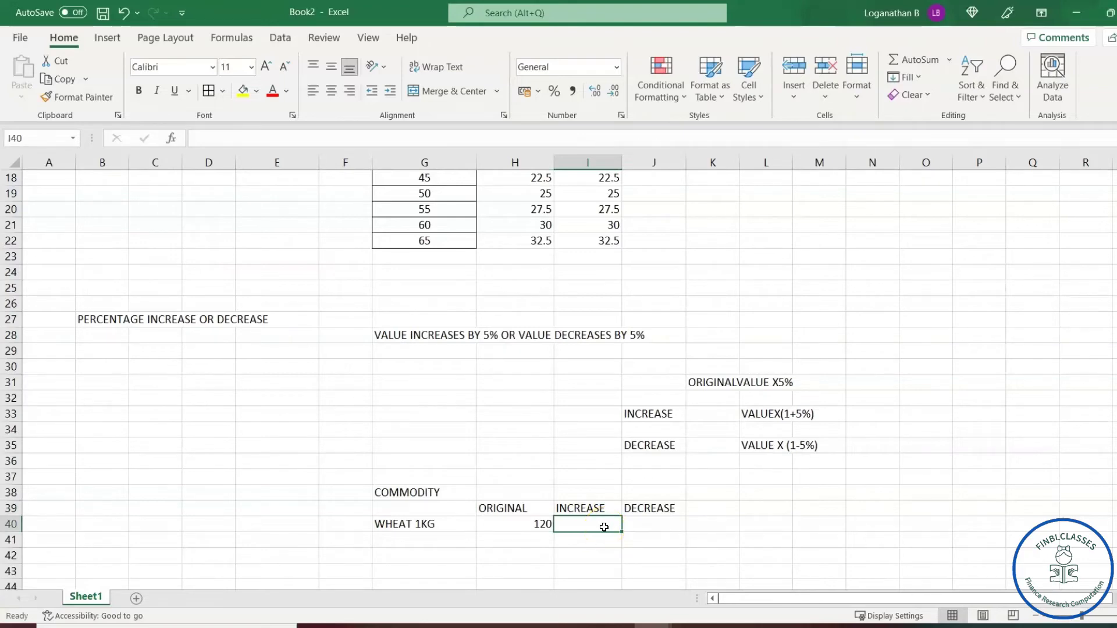
pyautogui.write('=')
pyautogui.press('Left')
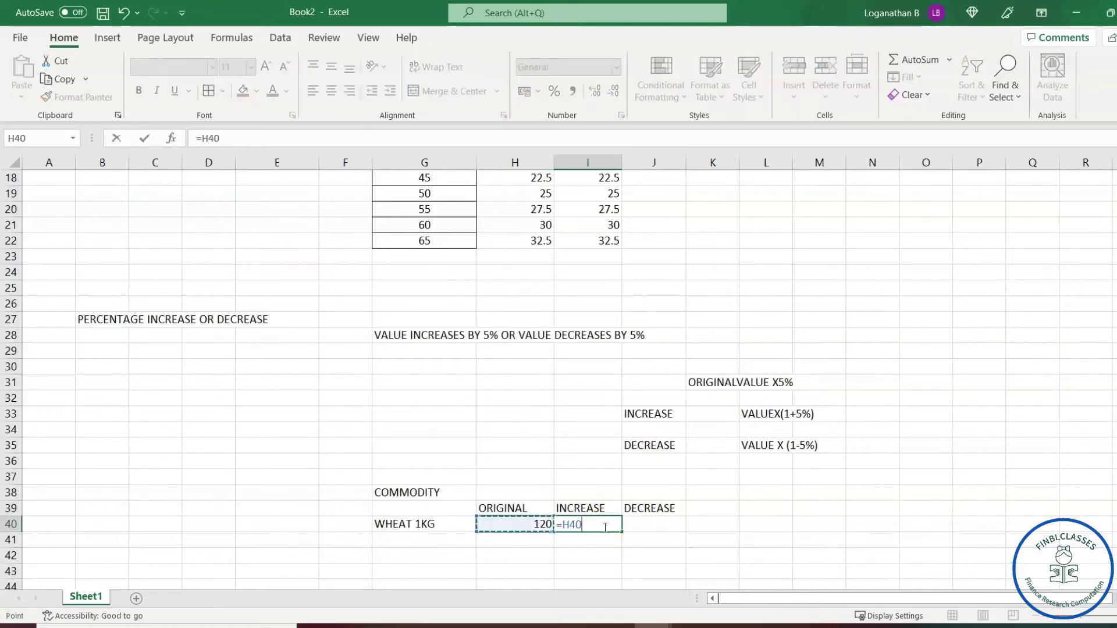
pyautogui.write('*')
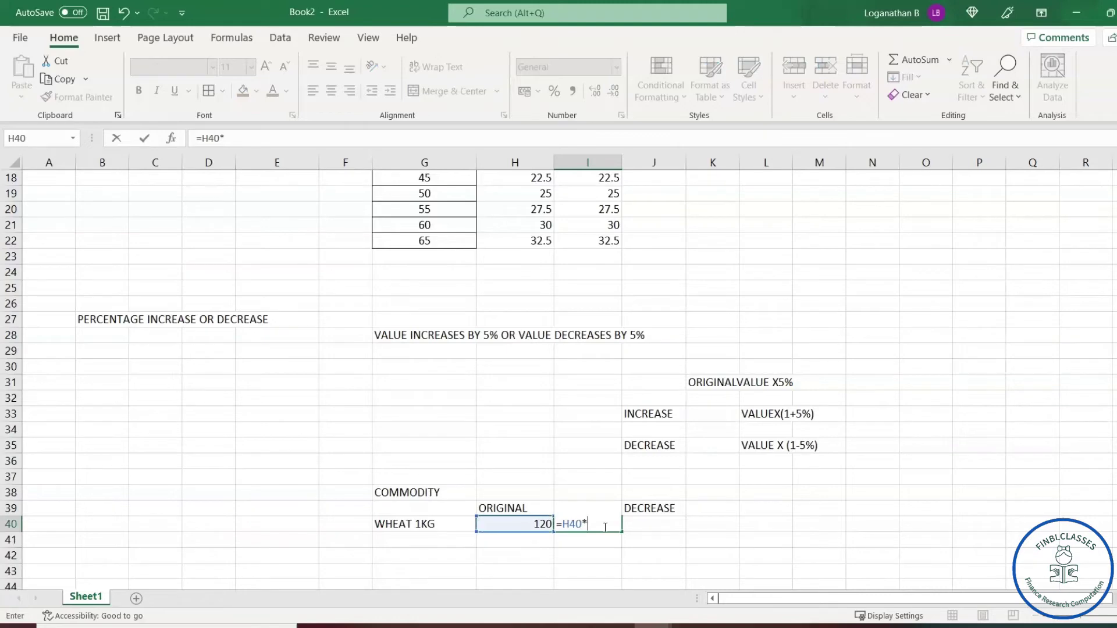
pyautogui.write('(1+5%)')
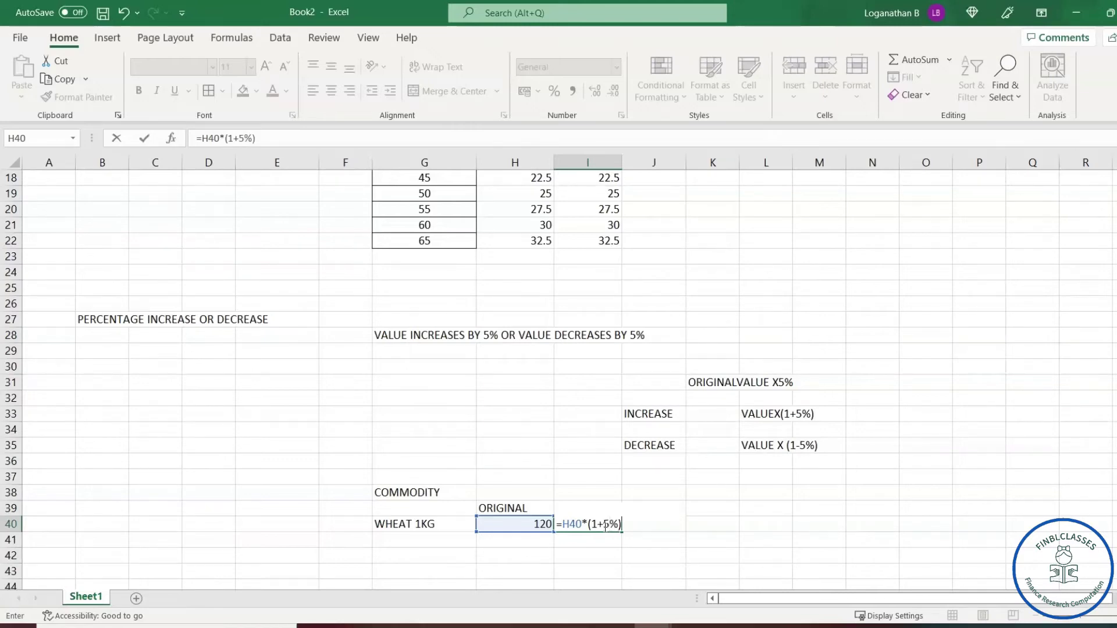
pyautogui.press('Return')
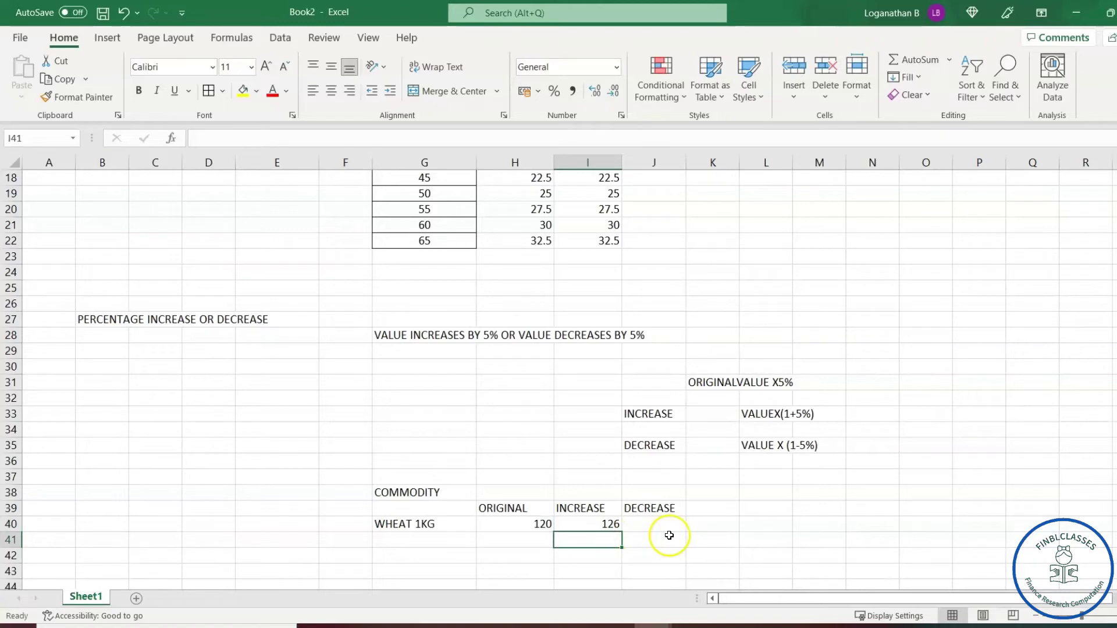
# - Calculate the wheat value's 5% decrease in cell J40 with the formula =H40*(1-5%)
pyautogui.click(645, 525)
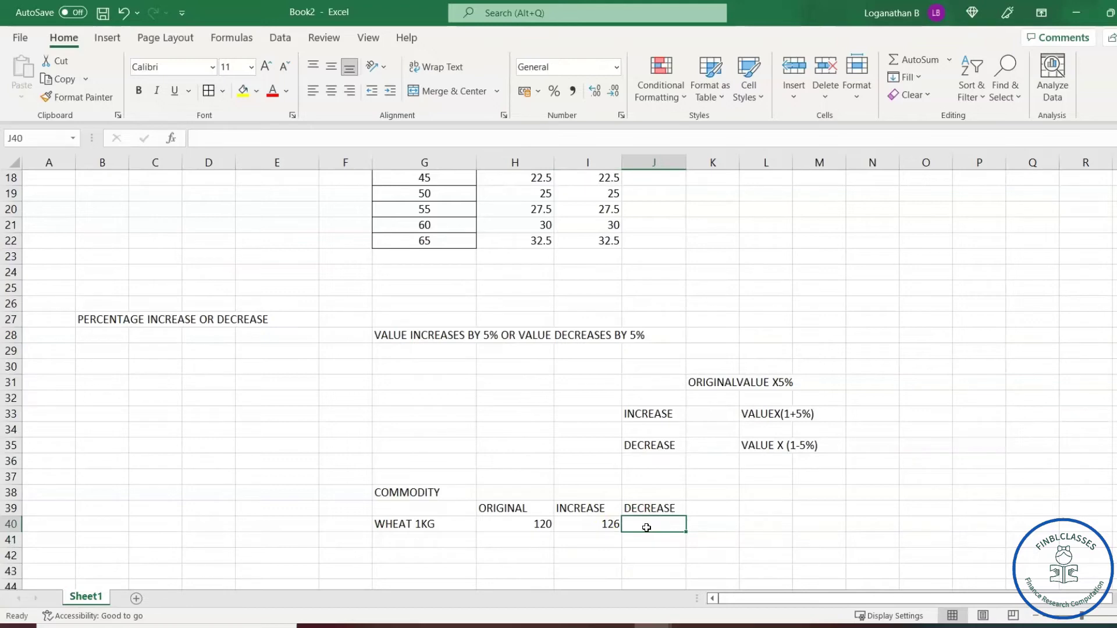
pyautogui.write('=')
pyautogui.press('Left')
pyautogui.press('Left')
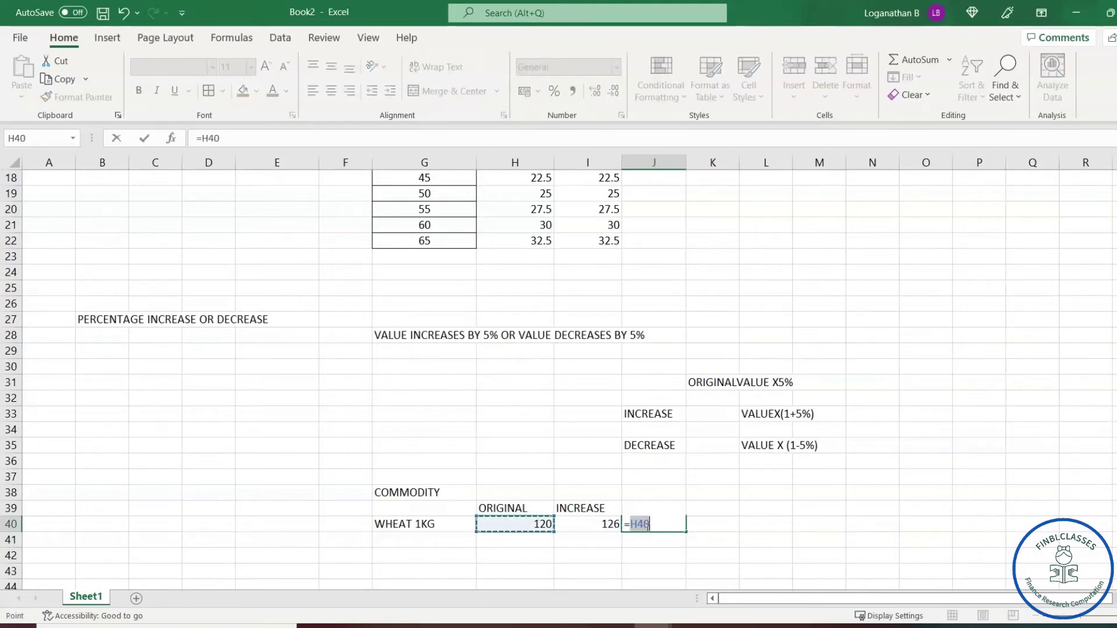
pyautogui.write('*')
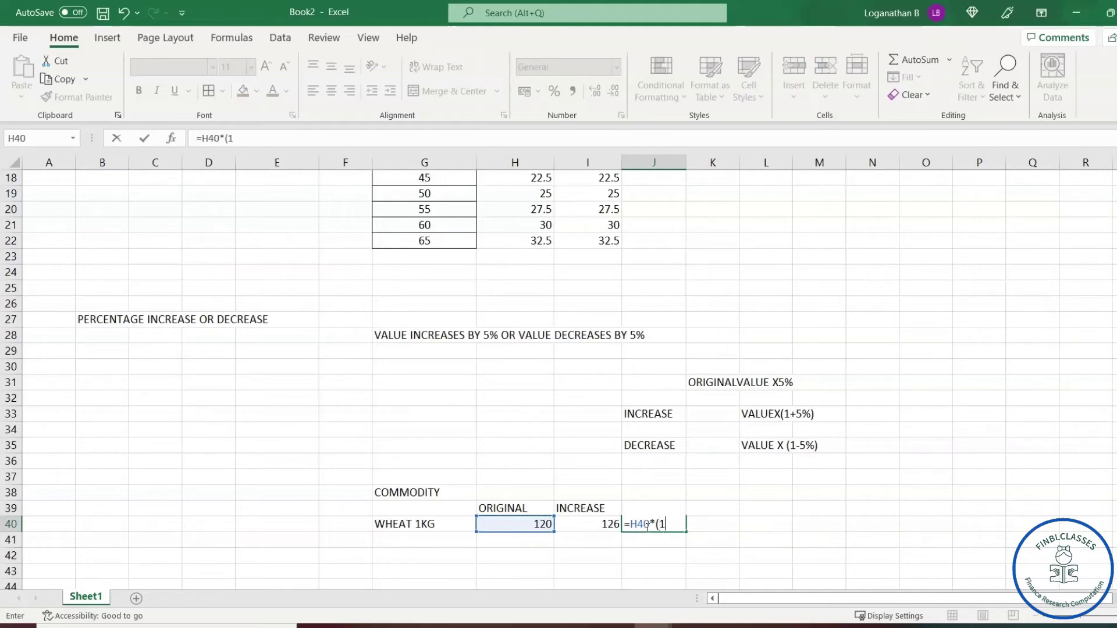
pyautogui.write('(1-5%)')
pyautogui.press('Return')
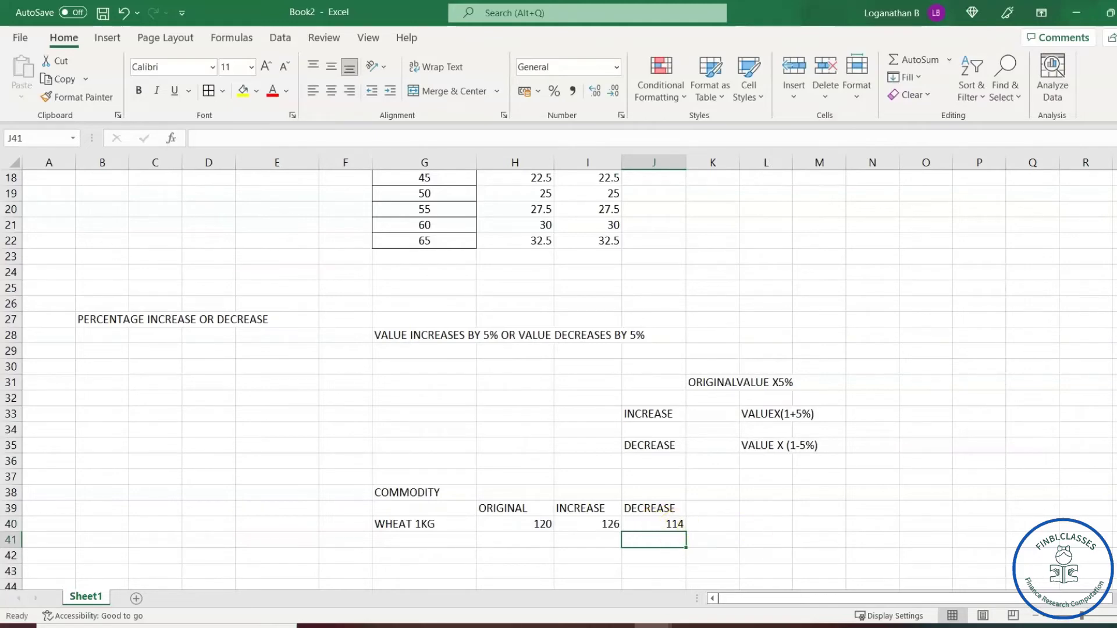
# - Enter the summary label "FIND THE % OF THE VALUE" in cell M40 and its formula description "VALUE X 5%" in Q40
pyautogui.scroll(-2, 899, 533)
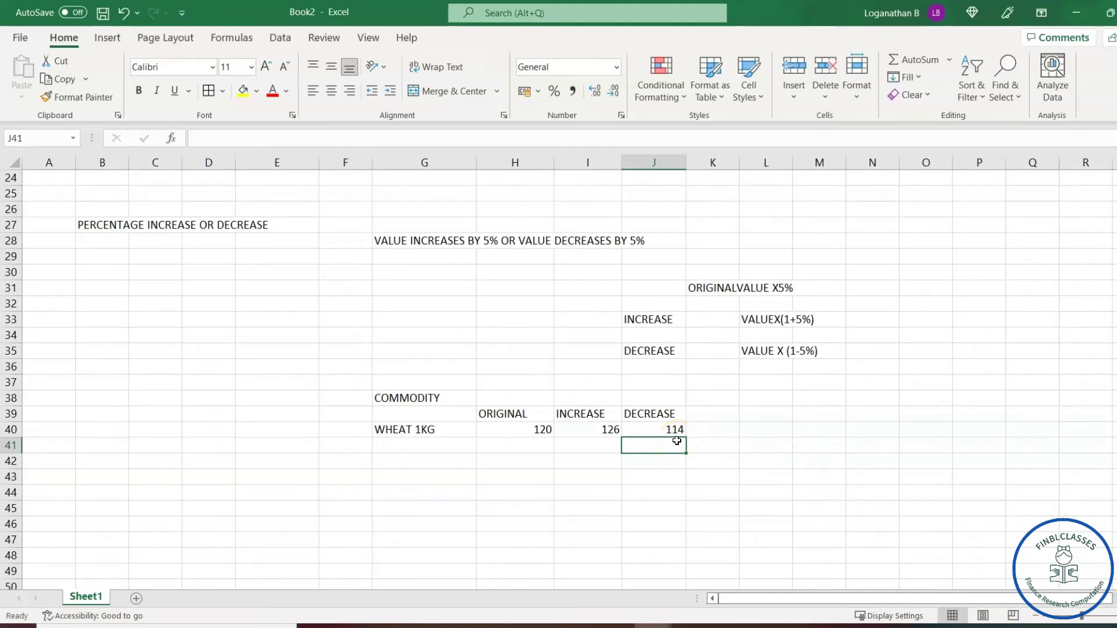
pyautogui.click(819, 431)
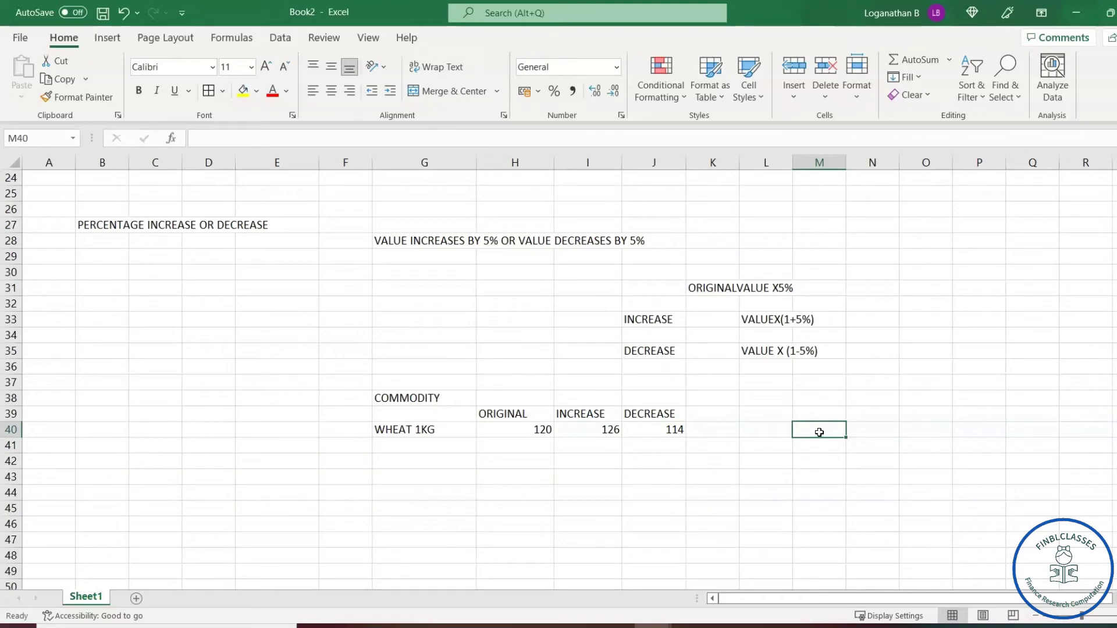
pyautogui.write('FIND THE % OF THE VALUE')
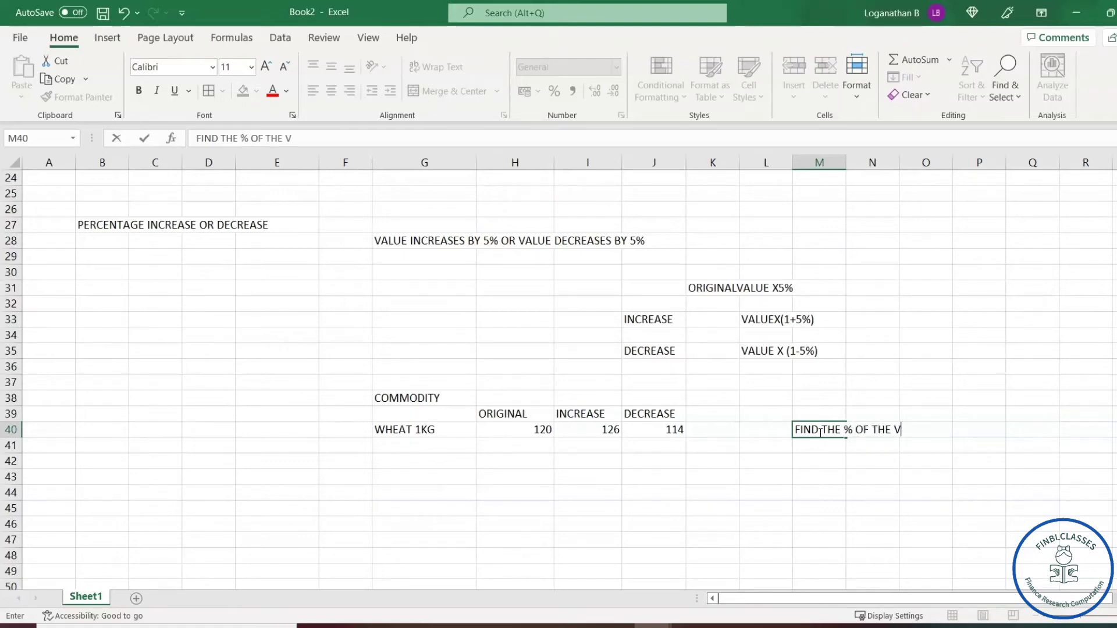
pyautogui.press('Right')
pyautogui.press('Right')
pyautogui.press('Right')
pyautogui.press('Right')
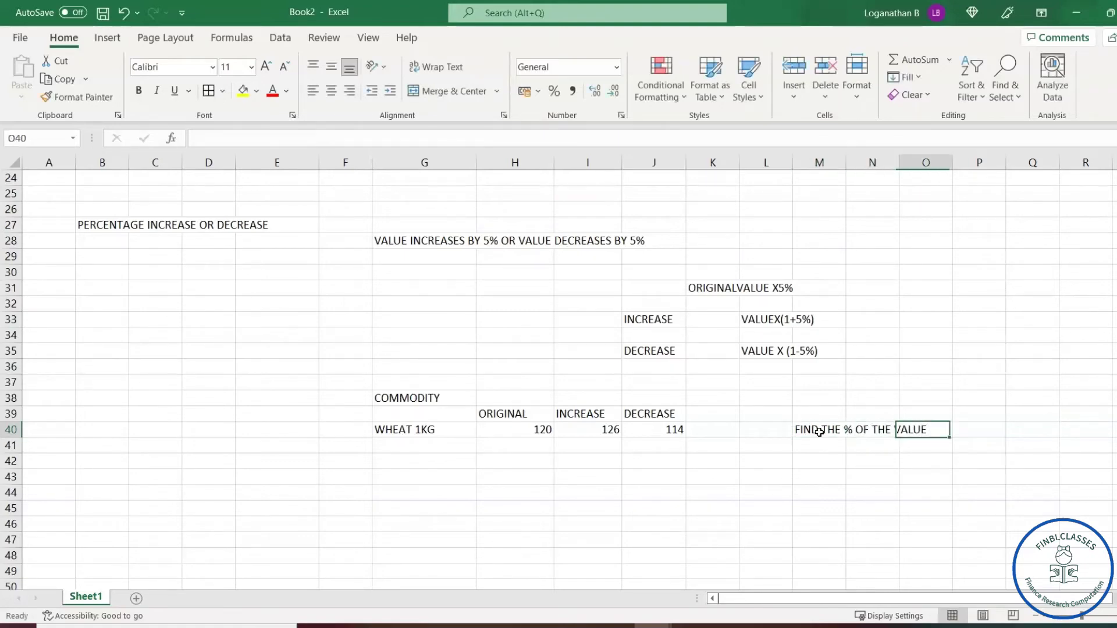
pyautogui.write('VAL')
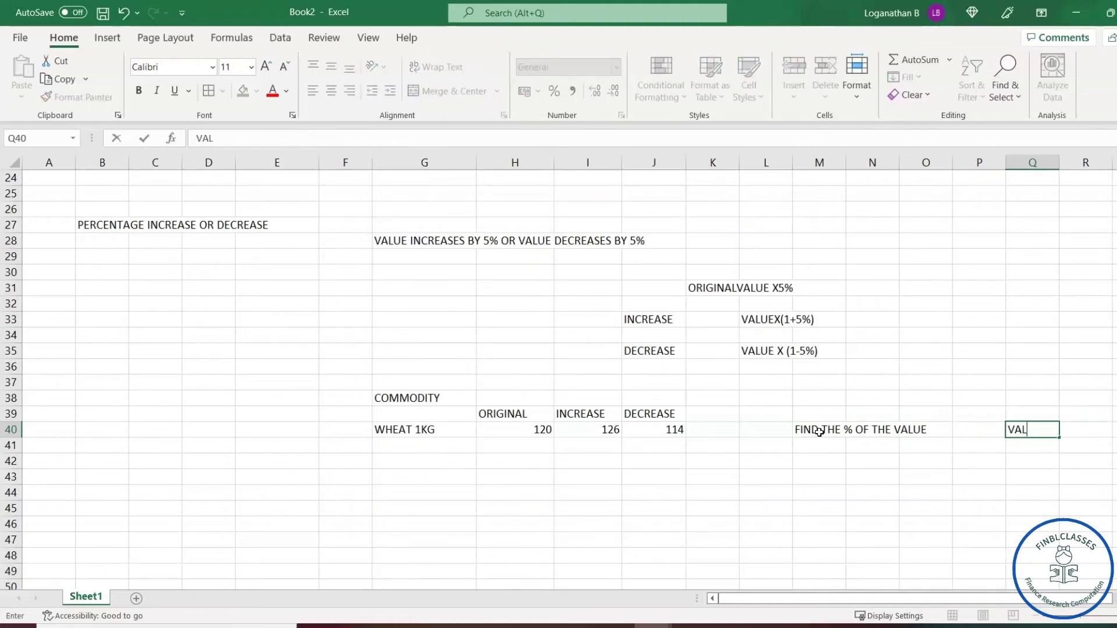
pyautogui.write('UE X 5%')
pyautogui.press('Return')
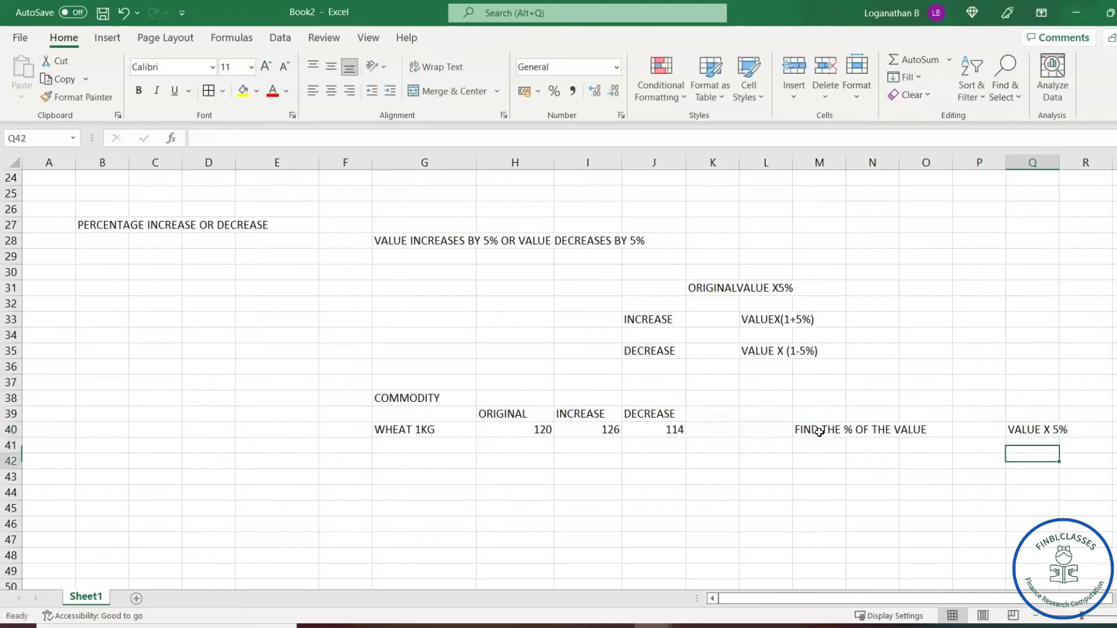
# - Enter the summary label "INCREASE OF 5%" in cell M42
pyautogui.press('Down')
pyautogui.press('Left')
pyautogui.press('Left')
pyautogui.press('Left')
pyautogui.press('Left')
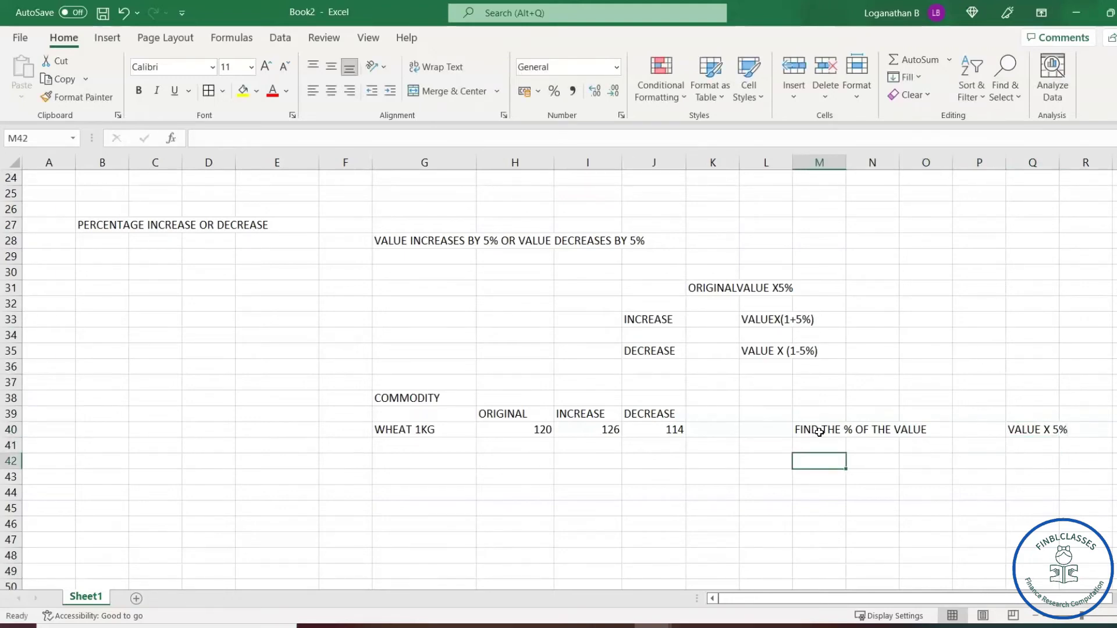
pyautogui.write('INCRASE')
pyautogui.press('BackSpace')
pyautogui.press('BackSpace')
pyautogui.press('BackSpace')
pyautogui.write('EASE OF 5%')
# - Enter the increase formula description "VALUE X (1+5%)" as text in cell Q42
pyautogui.press('Right')
pyautogui.press('Right')
pyautogui.press('Right')
pyautogui.press('Right')
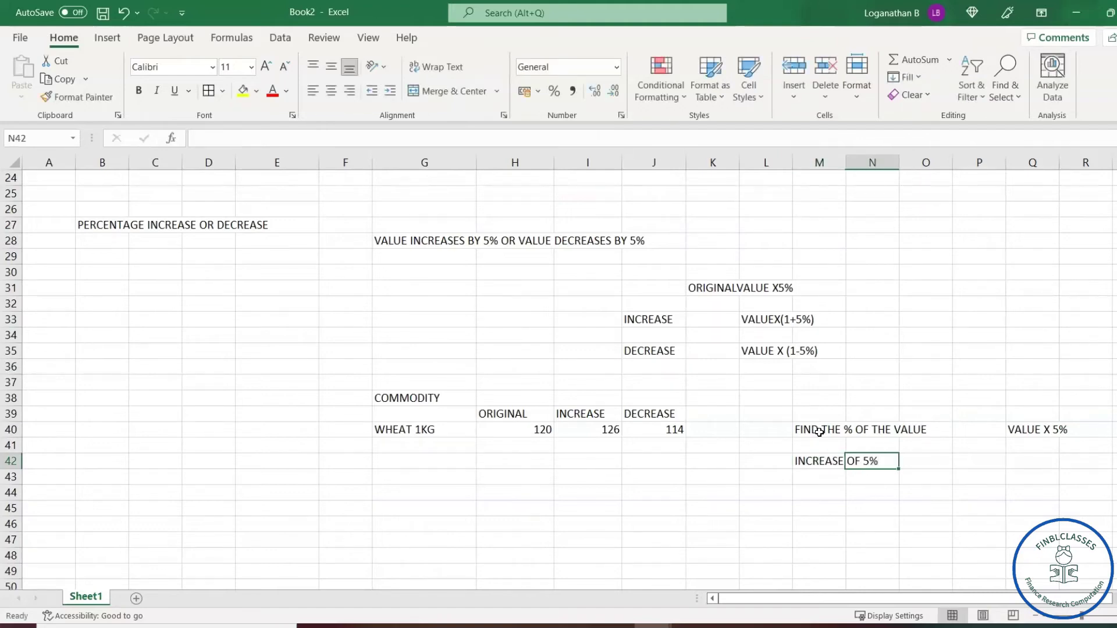
pyautogui.write('VALUE ')
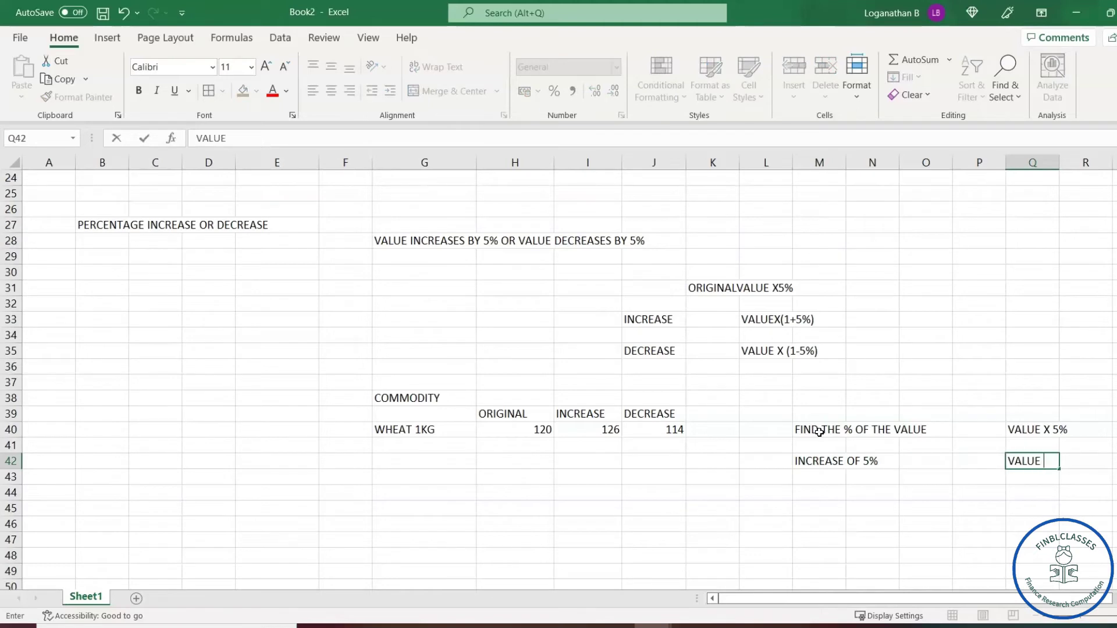
pyautogui.write('X (1+%')
pyautogui.press('BackSpace')
pyautogui.write('5%)')
pyautogui.press('Return')
# - Enter the summary label "DECREASE OF 5%" in cell M44
pyautogui.press('Down')
pyautogui.press('Left')
pyautogui.press('Left')
pyautogui.press('Left')
pyautogui.press('Left')
pyautogui.write('DECREASE OF 5%')
# - Enter the decrease formula description "VALUE X(1-5%)" as text in cell Q44
pyautogui.press('Right')
pyautogui.press('Right')
pyautogui.press('Right')
pyautogui.press('Right')
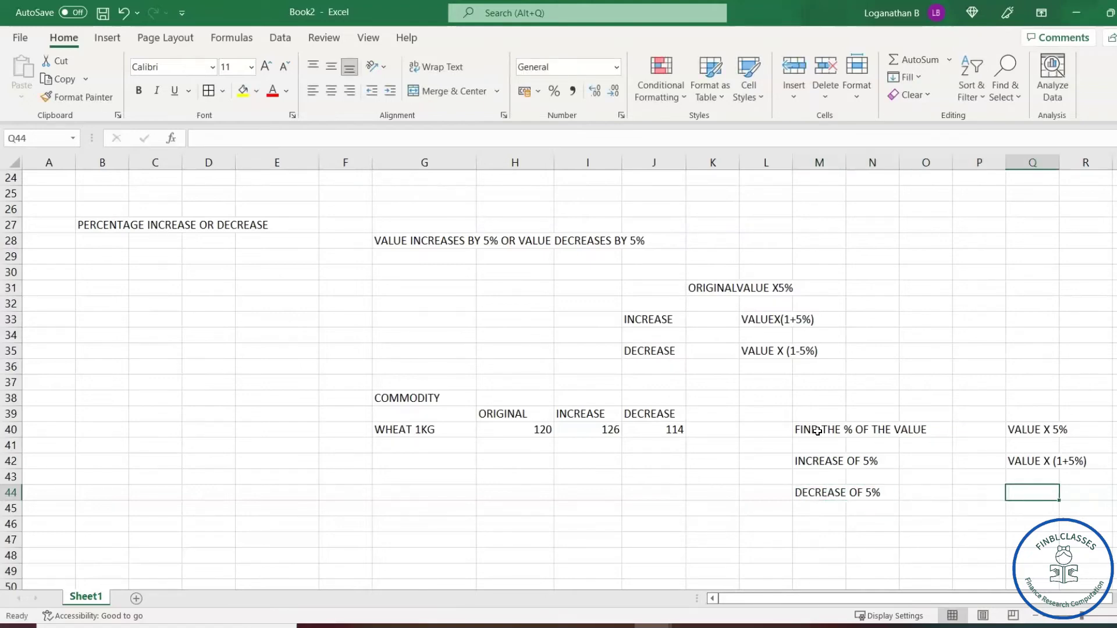
pyautogui.write('VALUE X(1')
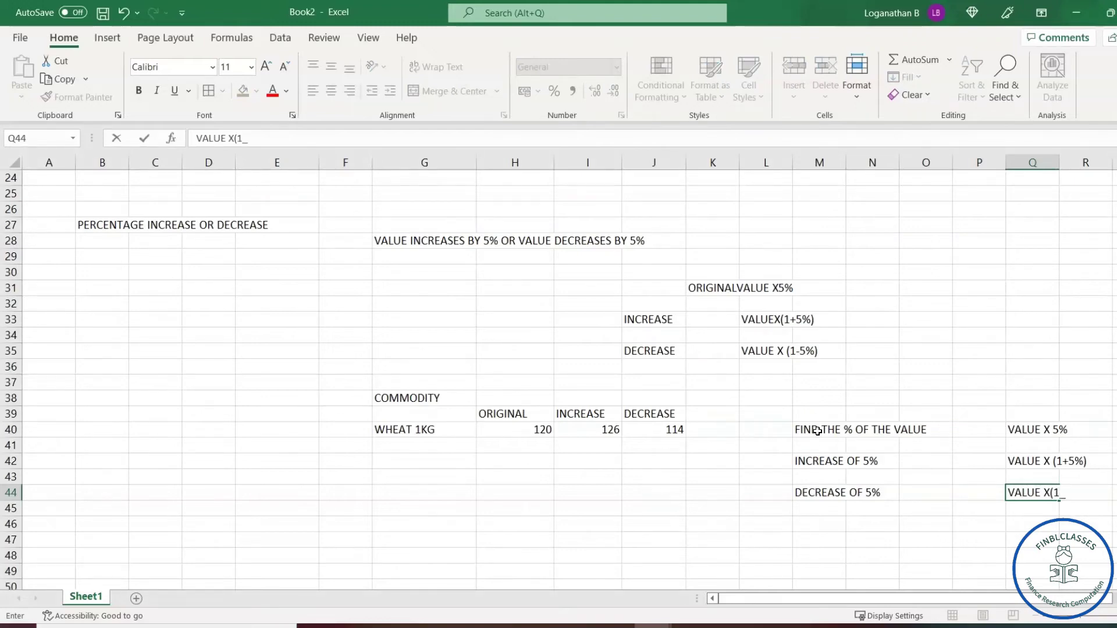
pyautogui.write('-5%')
pyautogui.press('Return')
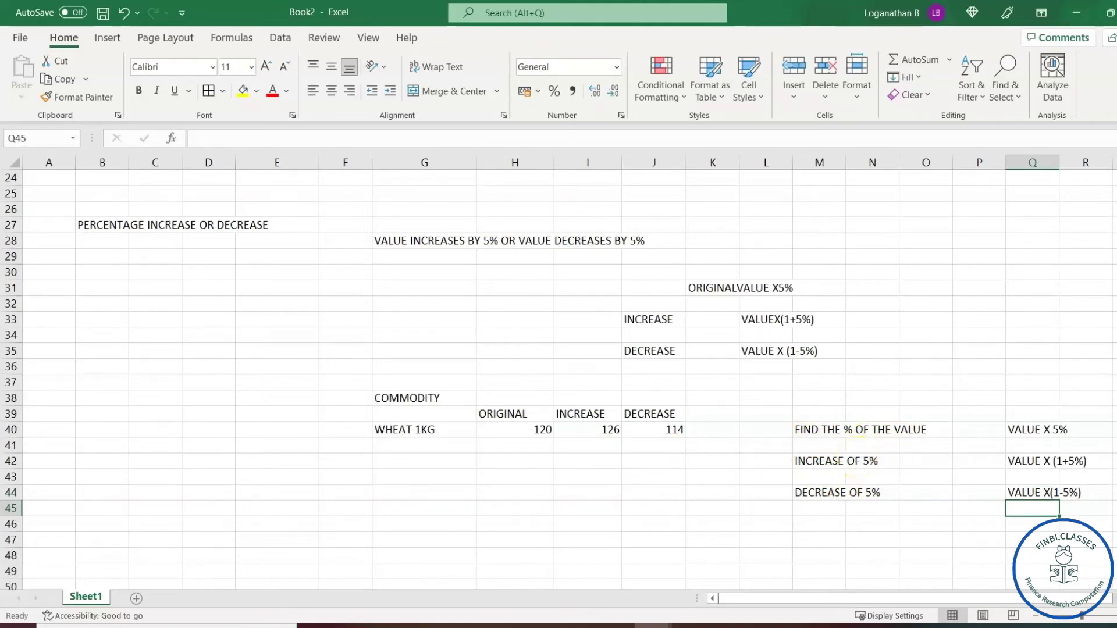
# - Enter the headings "NET VALUE" in cell H49 and "GROSS VALUE" in cell I49
pyautogui.scroll(-2, 416, 490)
pyautogui.click(415, 491)
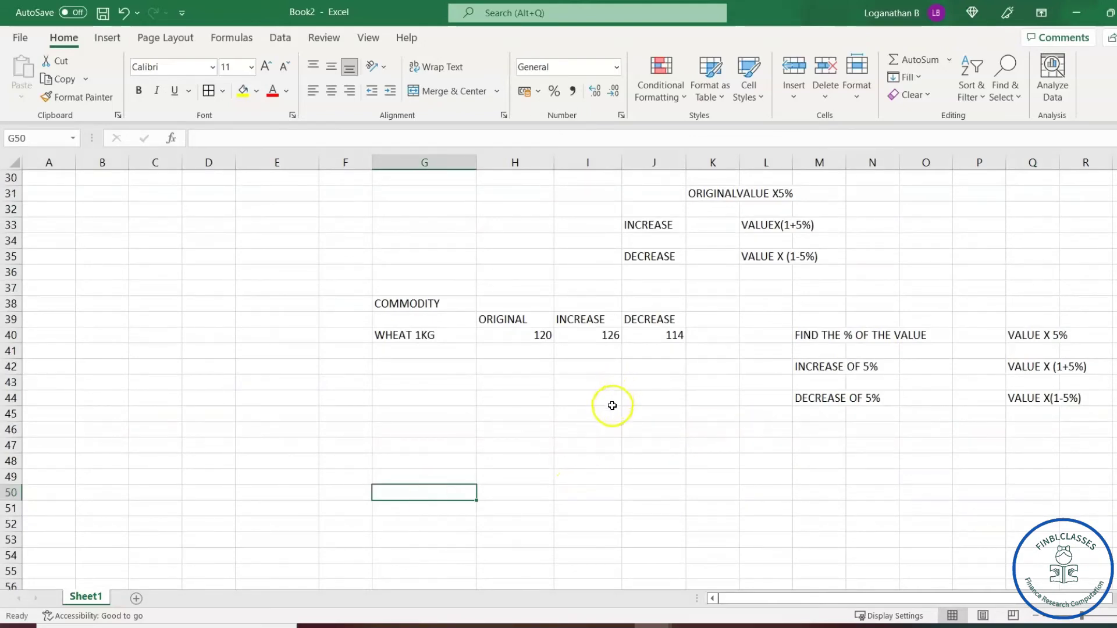
pyautogui.click(502, 477)
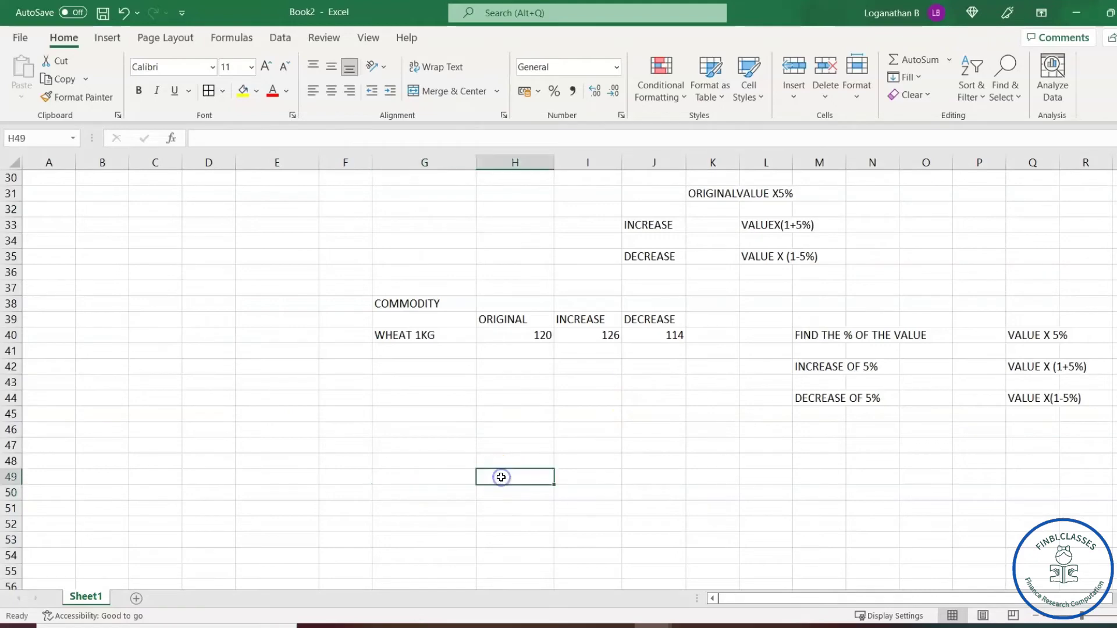
pyautogui.write('NET VALUE')
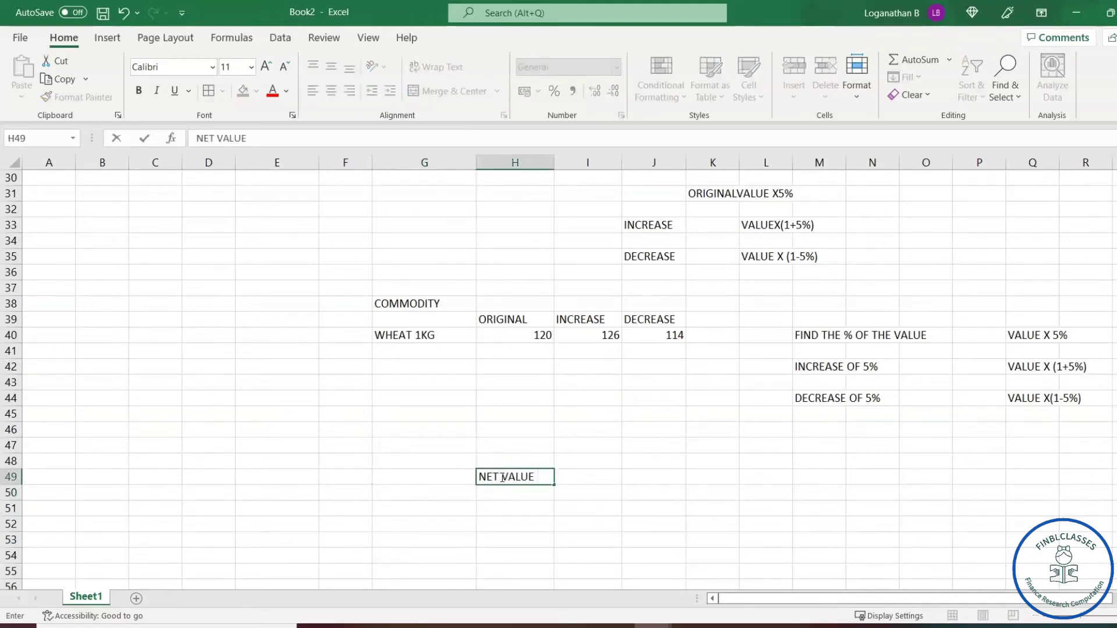
pyautogui.press('Tab')
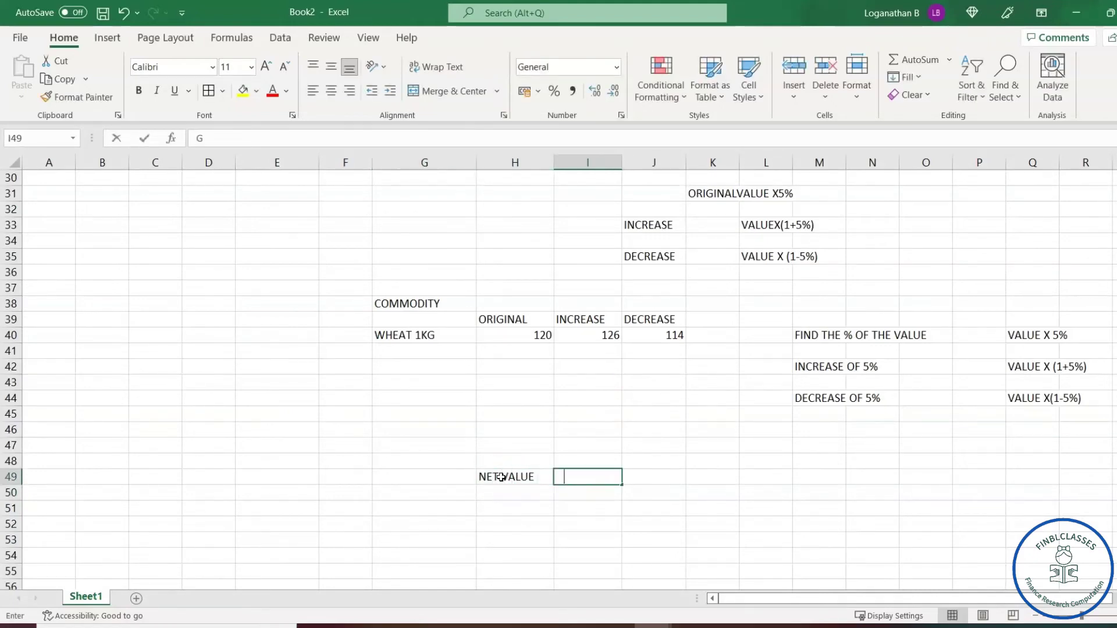
pyautogui.write('GROSS VALUE')
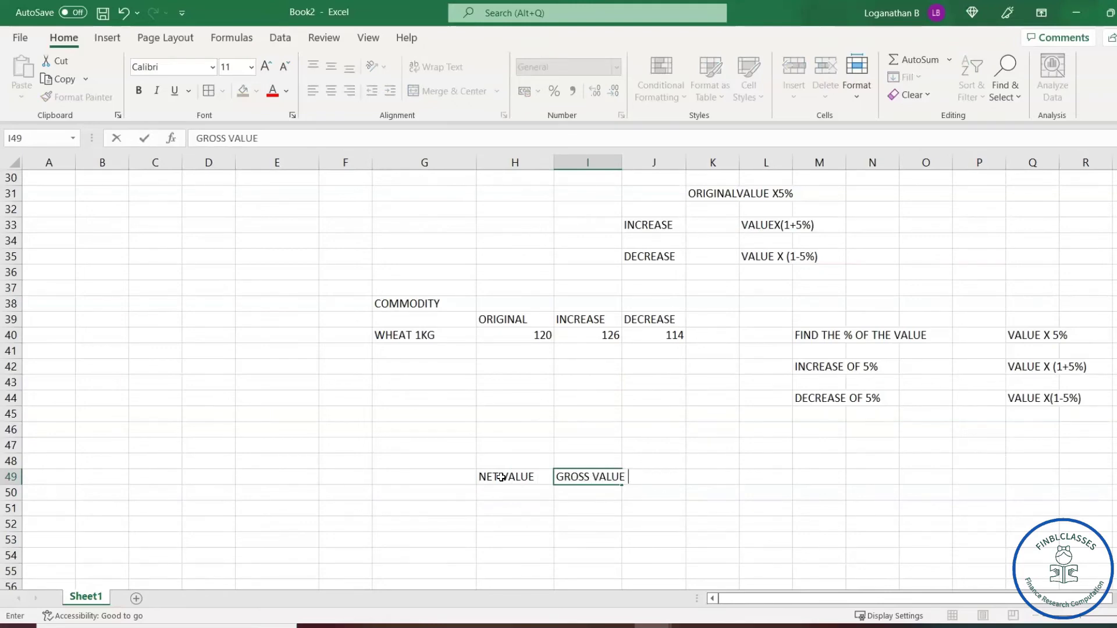
# - Enter 126 as the net value in cell H51 and widen column I to fit its heading
pyautogui.click(499, 511)
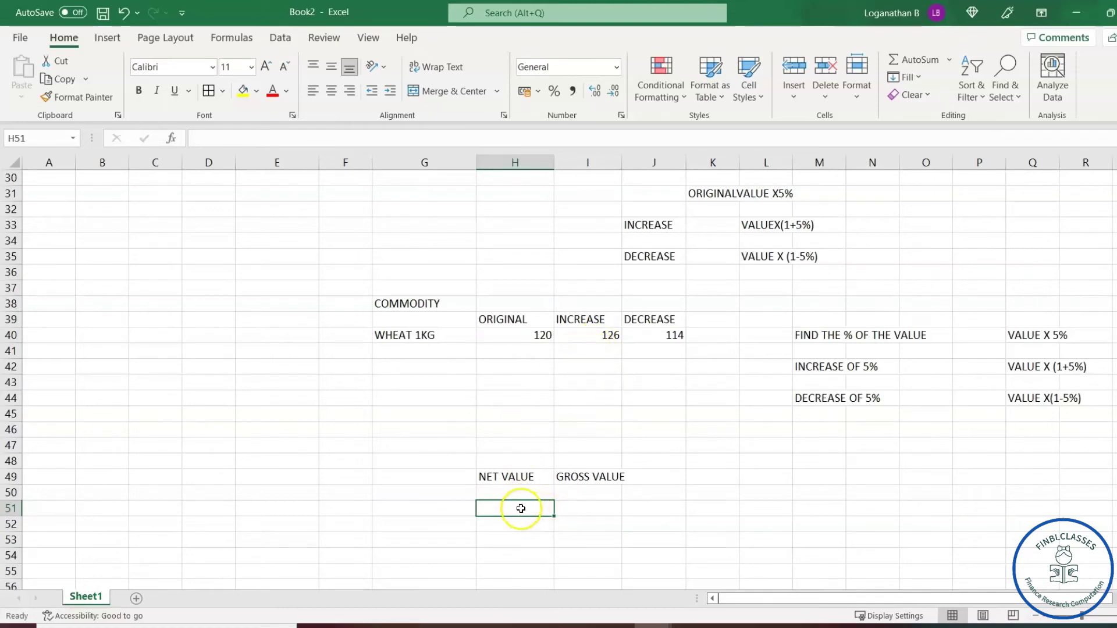
pyautogui.write('126')
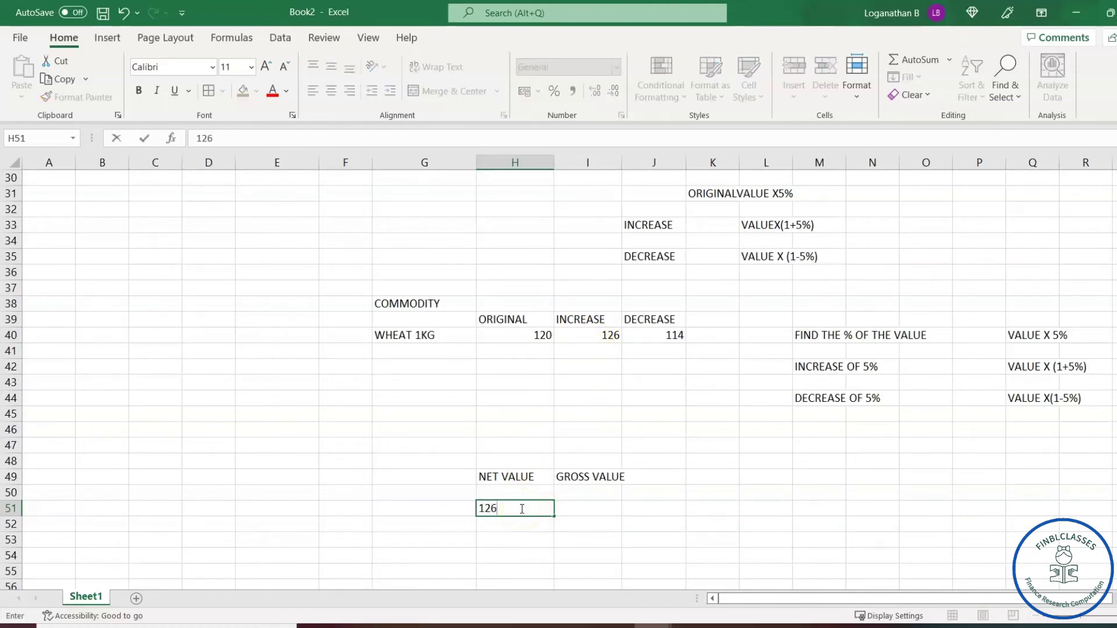
pyautogui.press('Return')
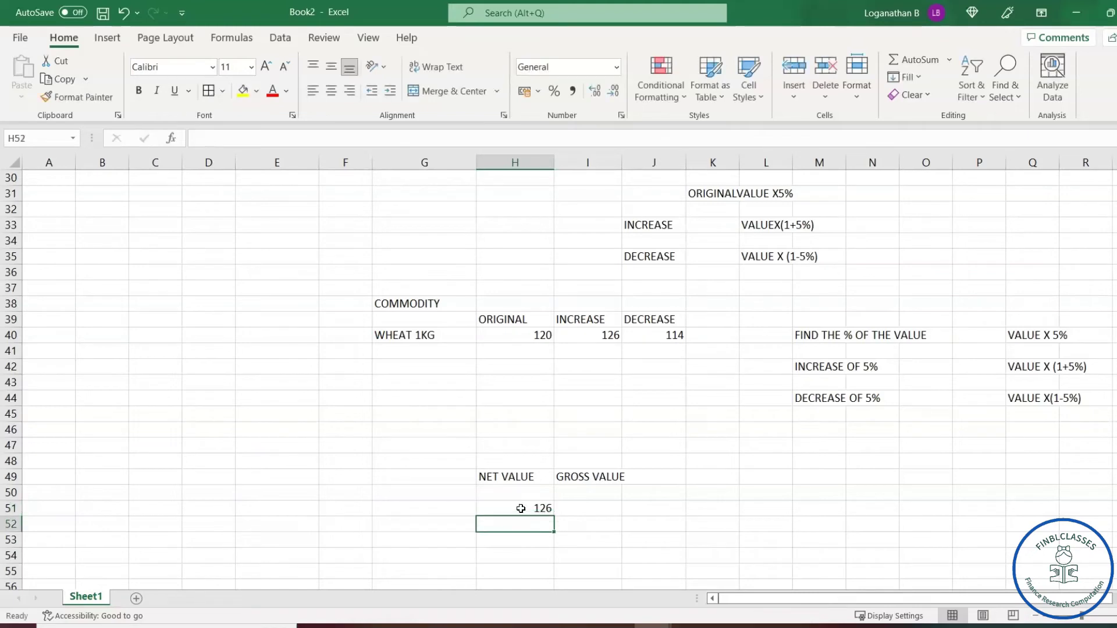
pyautogui.click(591, 512)
pyautogui.moveTo(622, 162); pyautogui.dragTo(634, 163)
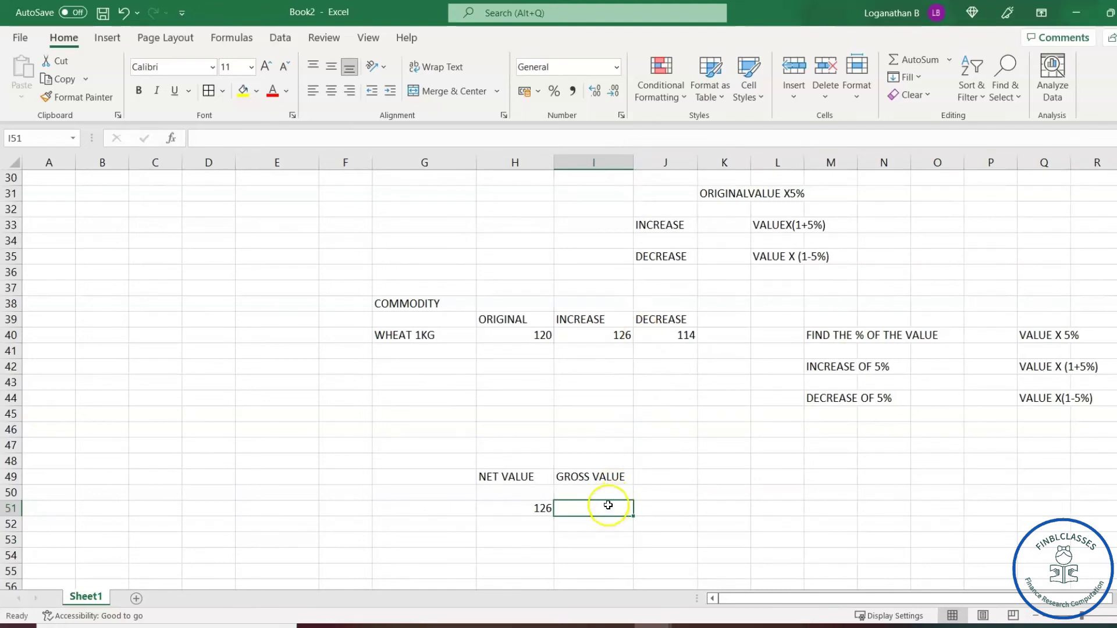
# - Enter the reverse-increase formula description "INCREASED VALUE /(1+5%)" as text in cell L51
pyautogui.click(762, 508)
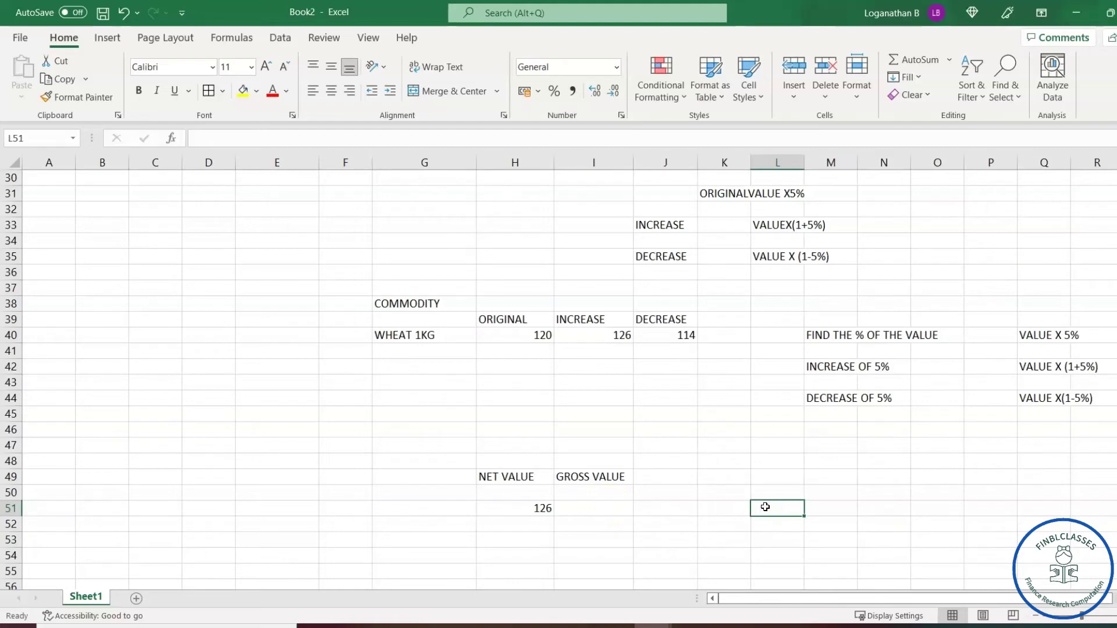
pyautogui.write('INCRAS')
pyautogui.press('BackSpace')
pyautogui.press('BackSpace')
pyautogui.write('EASED VALUE /(1+5')
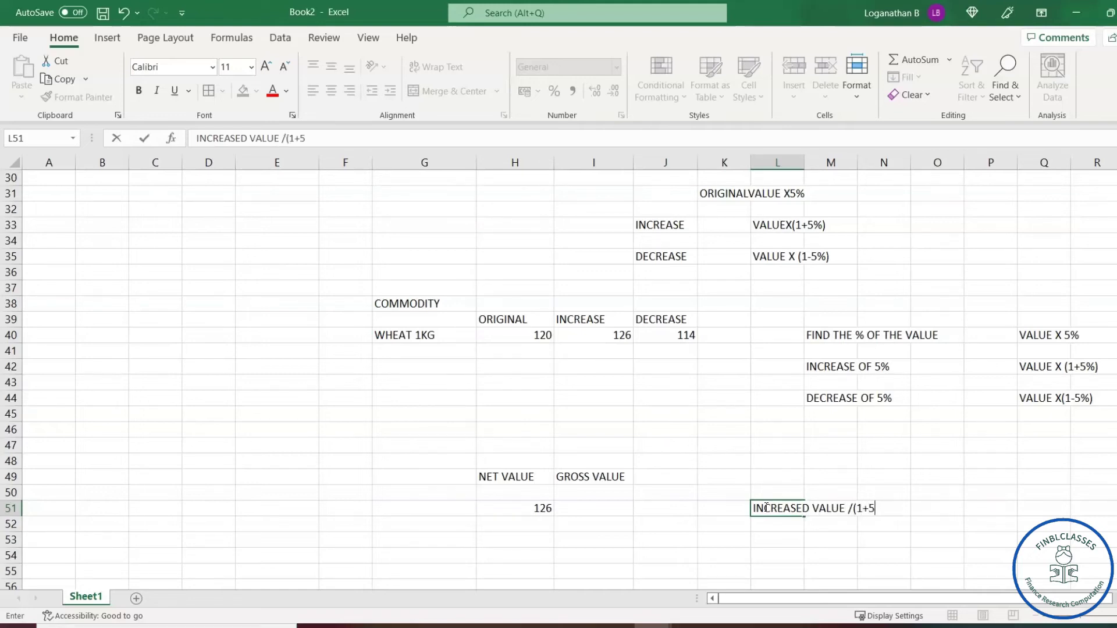
pyautogui.write('%)')
pyautogui.press('Return')
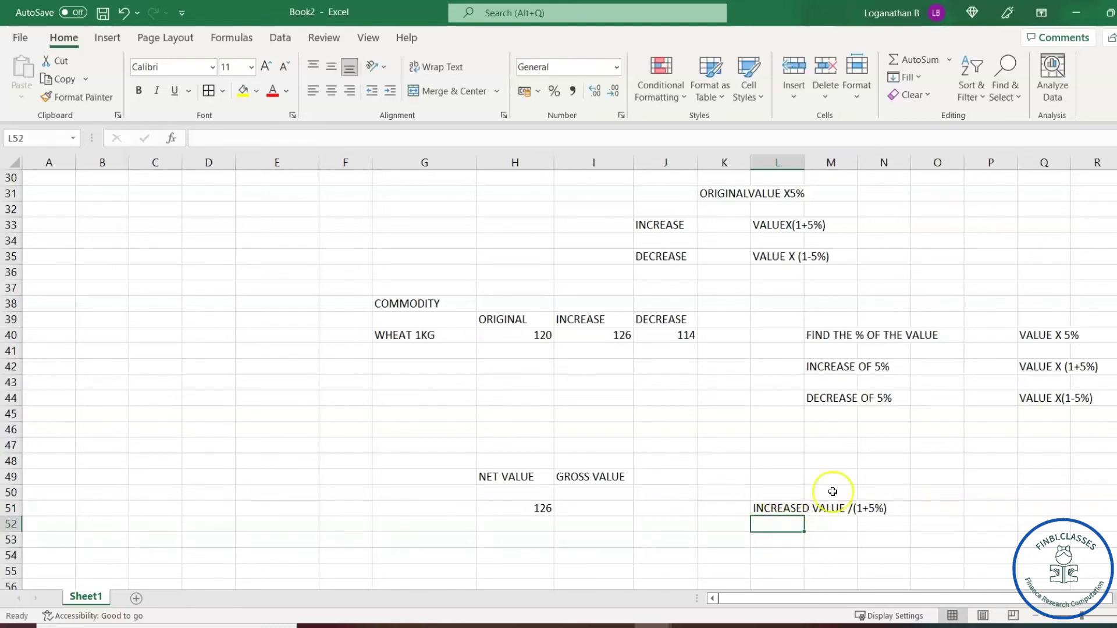
# - Calculate the gross value in cell I51 with the formula =H51/(1+5%) and check the entered formula
pyautogui.click(600, 511)
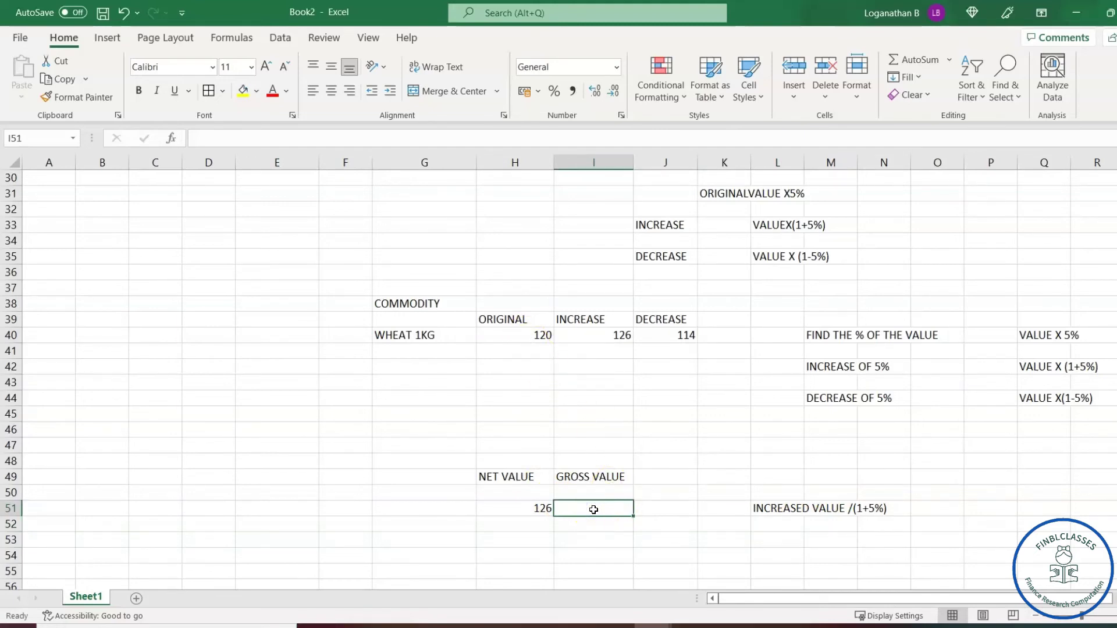
pyautogui.write('=')
pyautogui.press('Left')
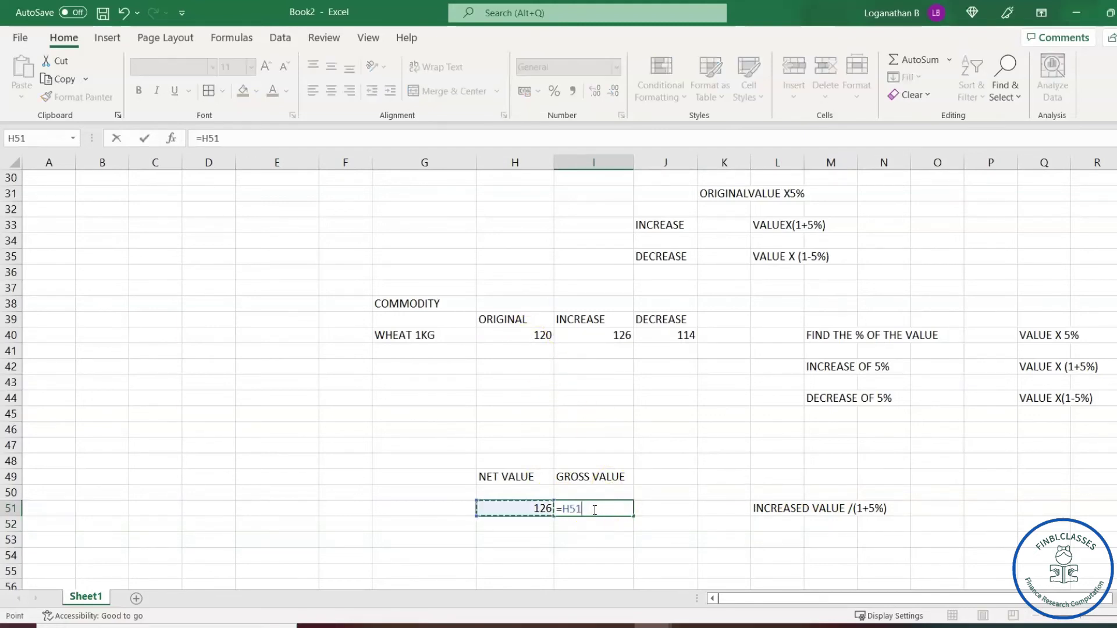
pyautogui.write('/(1+5%')
pyautogui.press('Return')
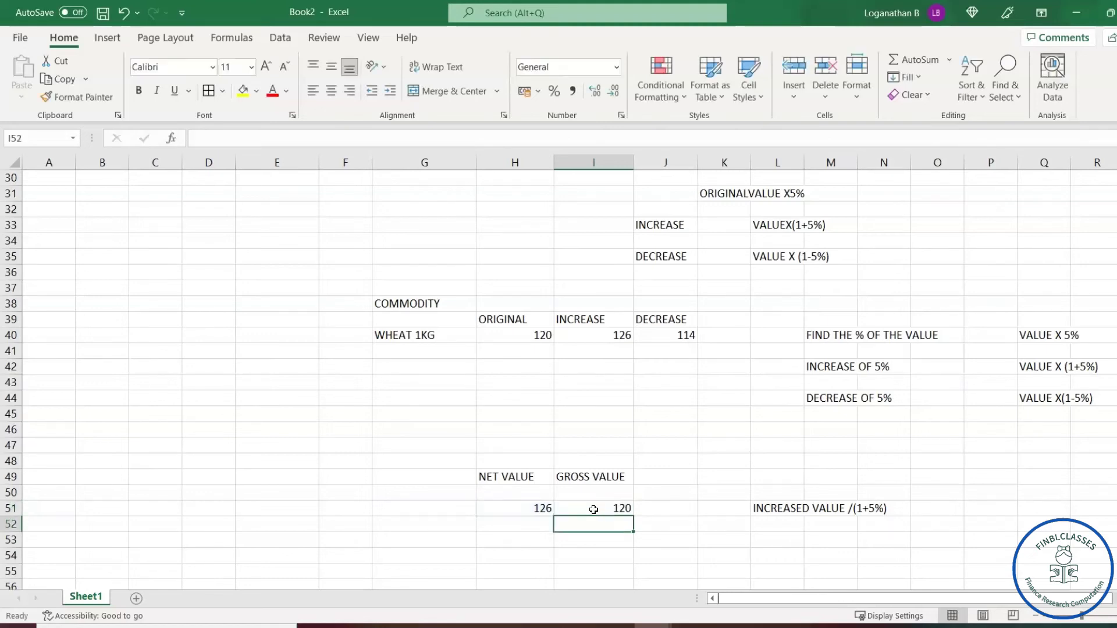
pyautogui.click(603, 509)
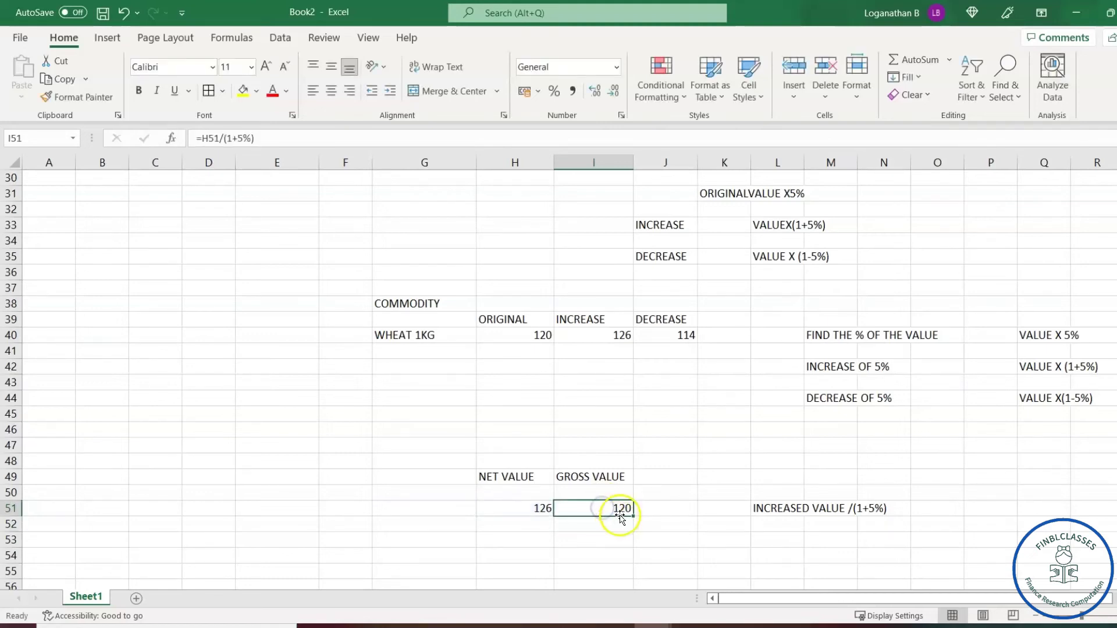
# - Enter the decreased wheat price 114 as a net value in cell H53
pyautogui.click(684, 335)
pyautogui.click(532, 543)
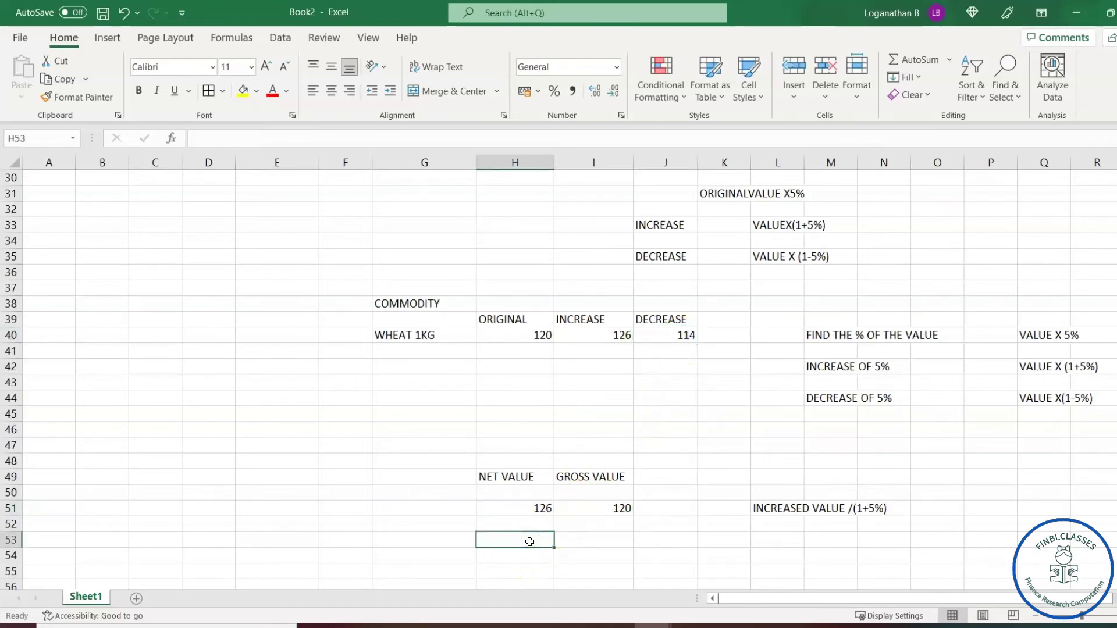
pyautogui.write('114')
pyautogui.click(666, 544)
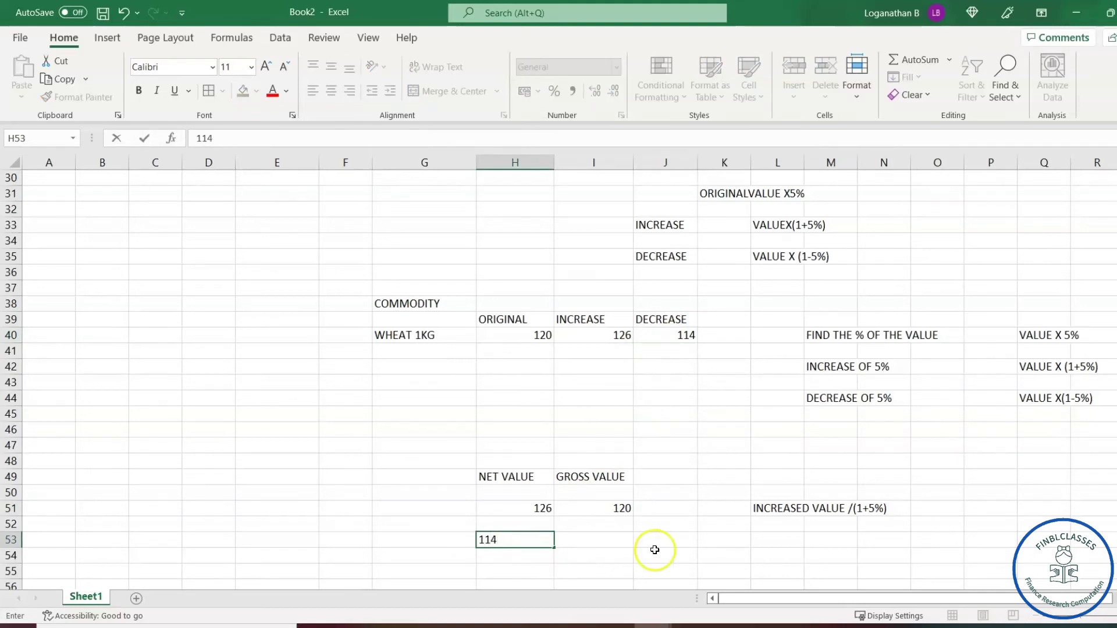
# - Enter the reverse-decrease formula description "DECREASED VALUE/(1-5%)" as text in cell L53
pyautogui.click(766, 540)
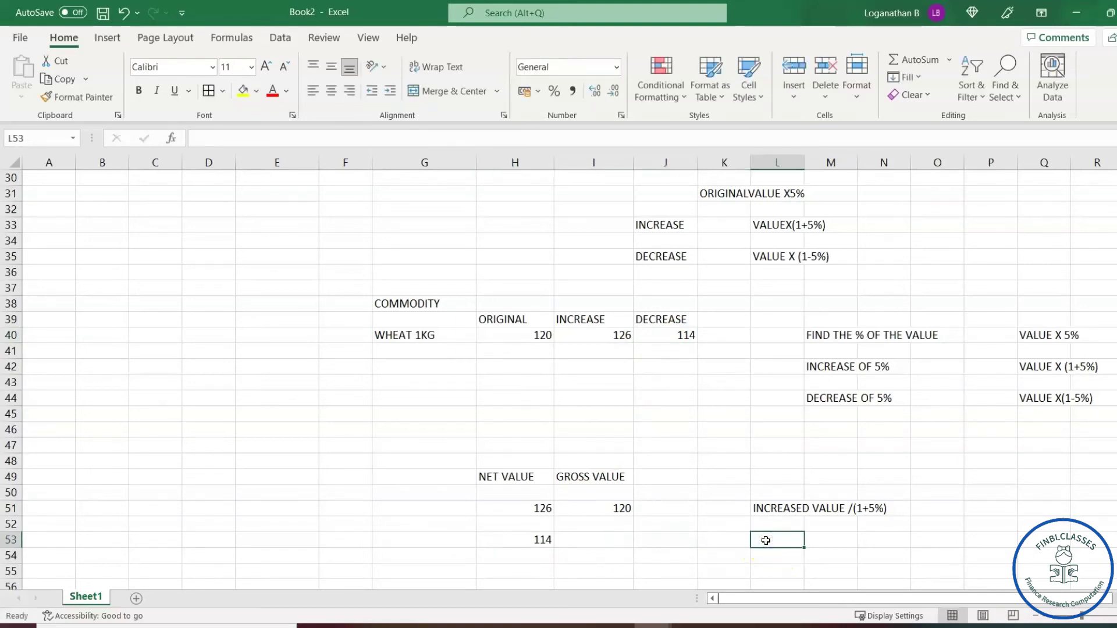
pyautogui.write('INCR')
pyautogui.press('BackSpace')
pyautogui.press('BackSpace')
pyautogui.press('BackSpace')
pyautogui.press('BackSpace')
pyautogui.write('DECREA')
pyautogui.press('BackSpace')
pyautogui.write('EASED VALUE /(1-5%)')
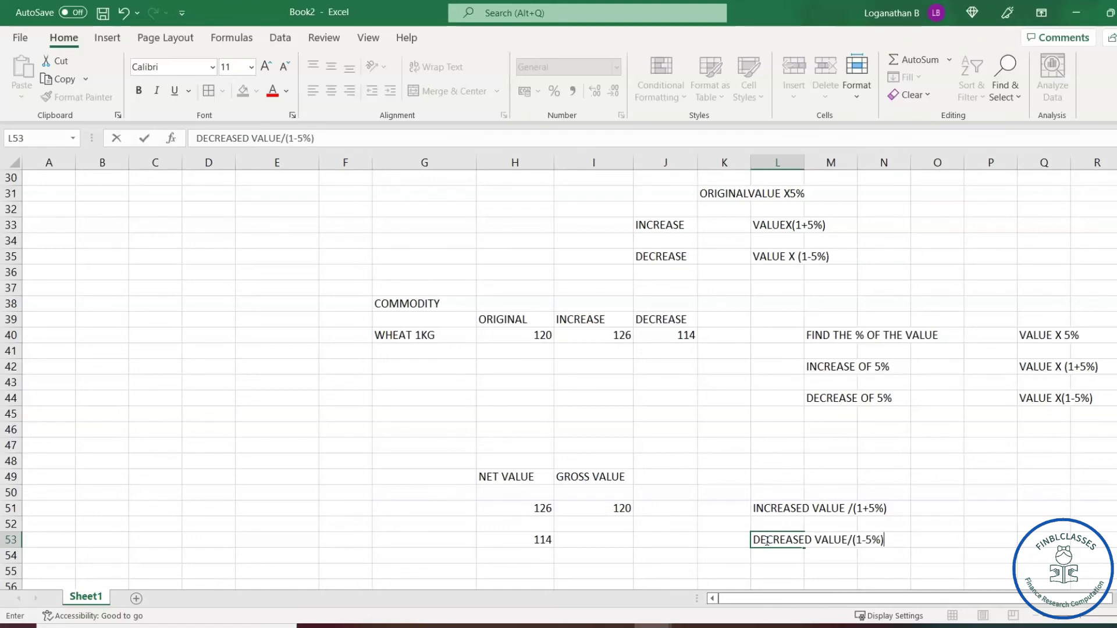
pyautogui.press('Return')
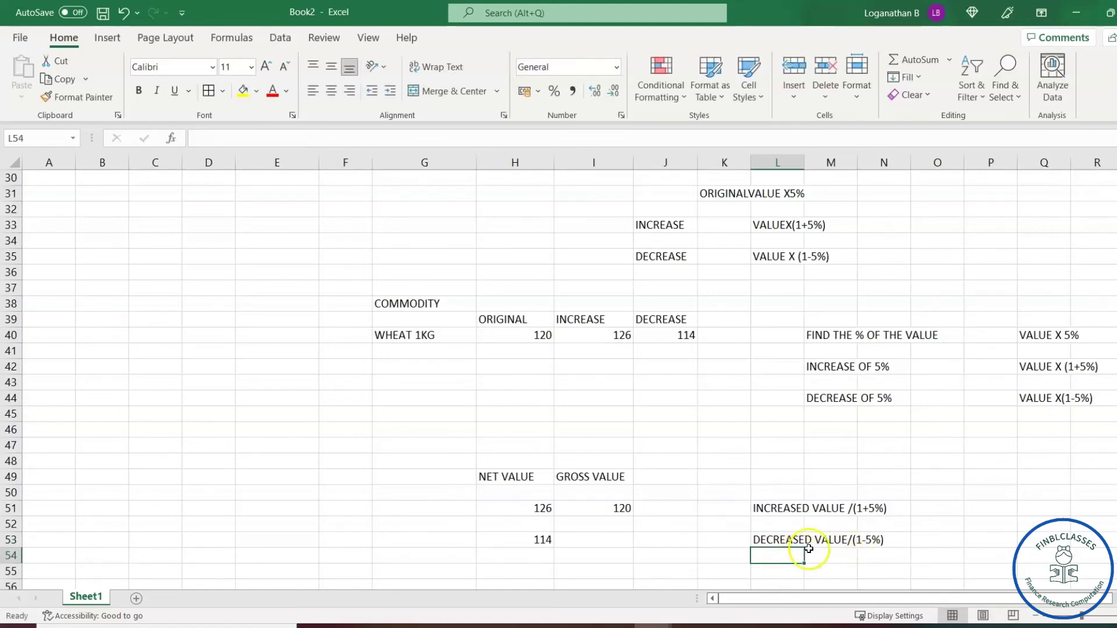
# - Calculate the gross value in cell I53 with the formula =H53/(1-5%)
pyautogui.click(595, 544)
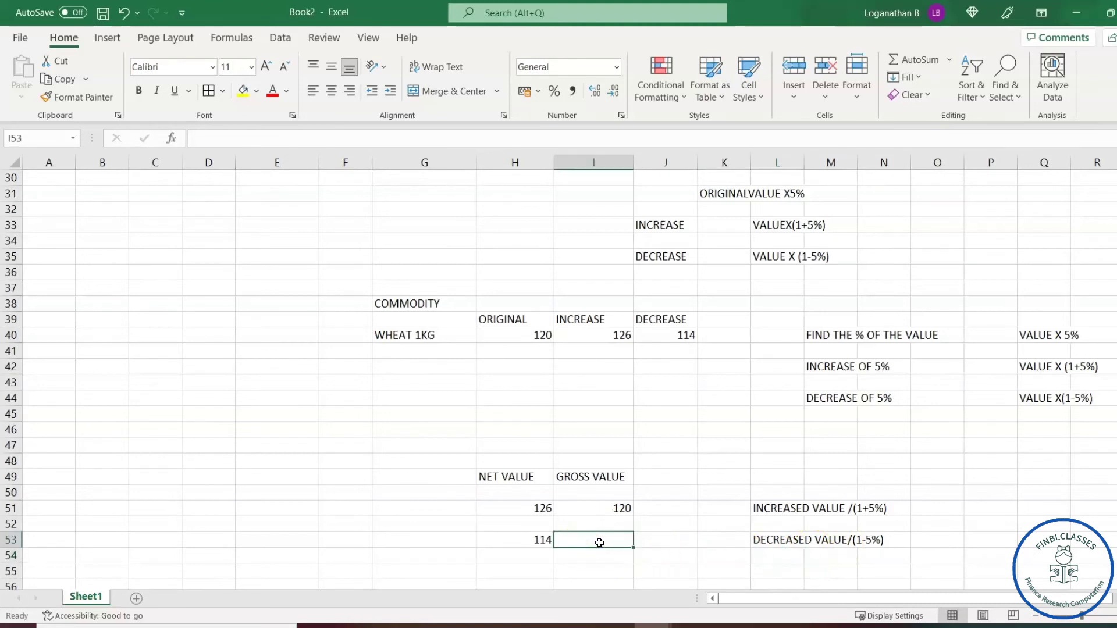
pyautogui.write('=')
pyautogui.press('Left')
pyautogui.write('/')
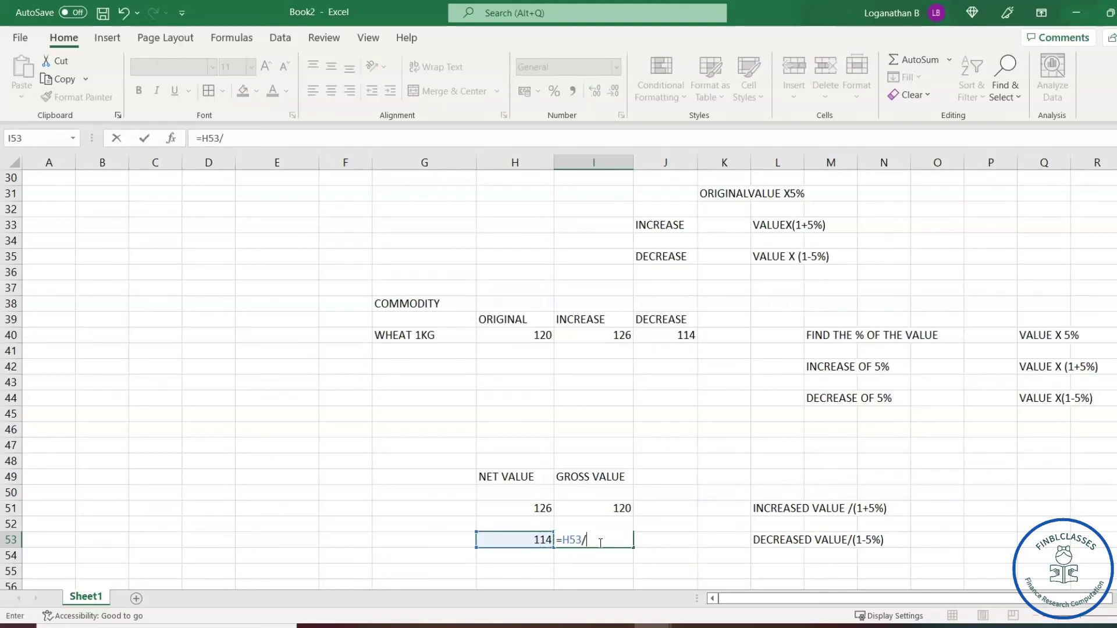
pyautogui.write('(1-5%)')
pyautogui.press('Return')
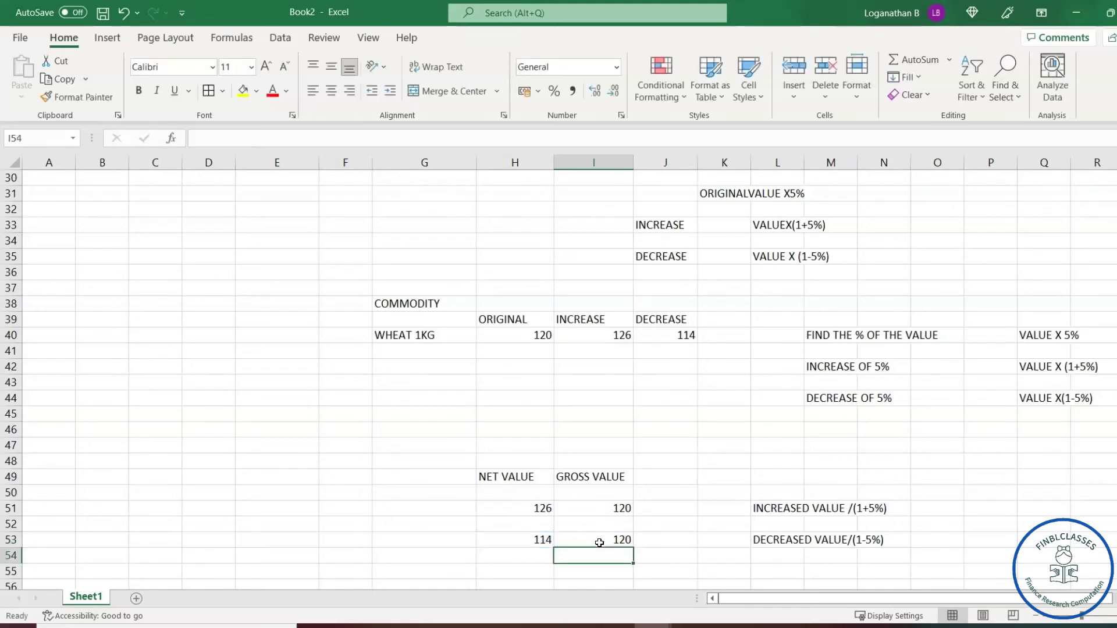
# - Enter the problem statement "FIRST PROVIDING 10% DISCOUNT AND FURTHER DISCOUNT IS 5%" in cell C58
pyautogui.scroll(-2, 599, 543)
pyautogui.click(140, 507)
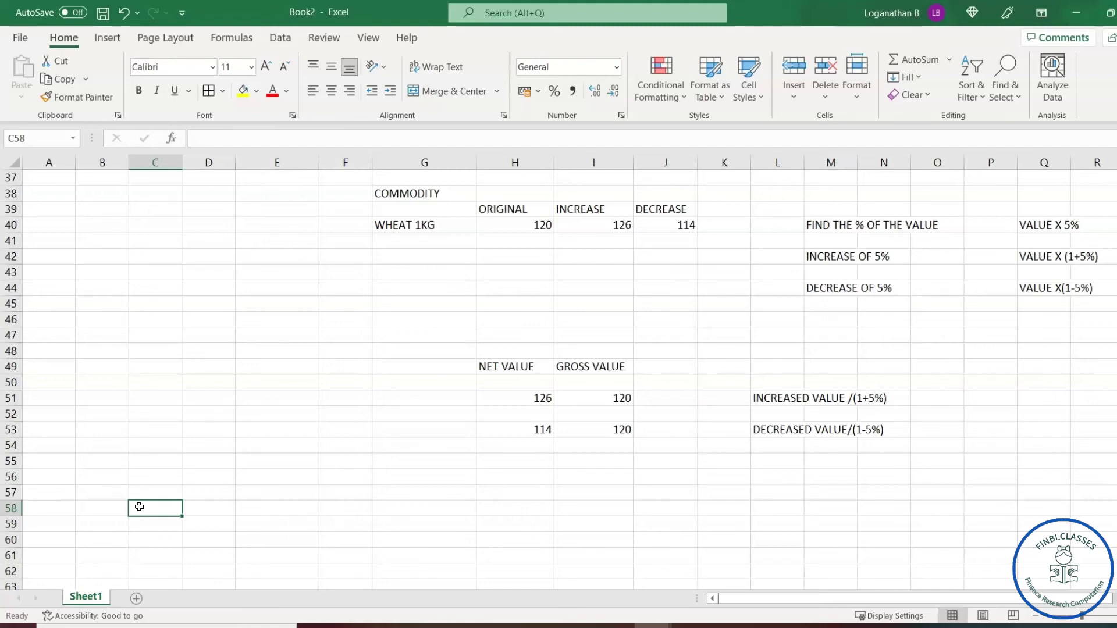
pyautogui.write('FIRST PROVIDING')
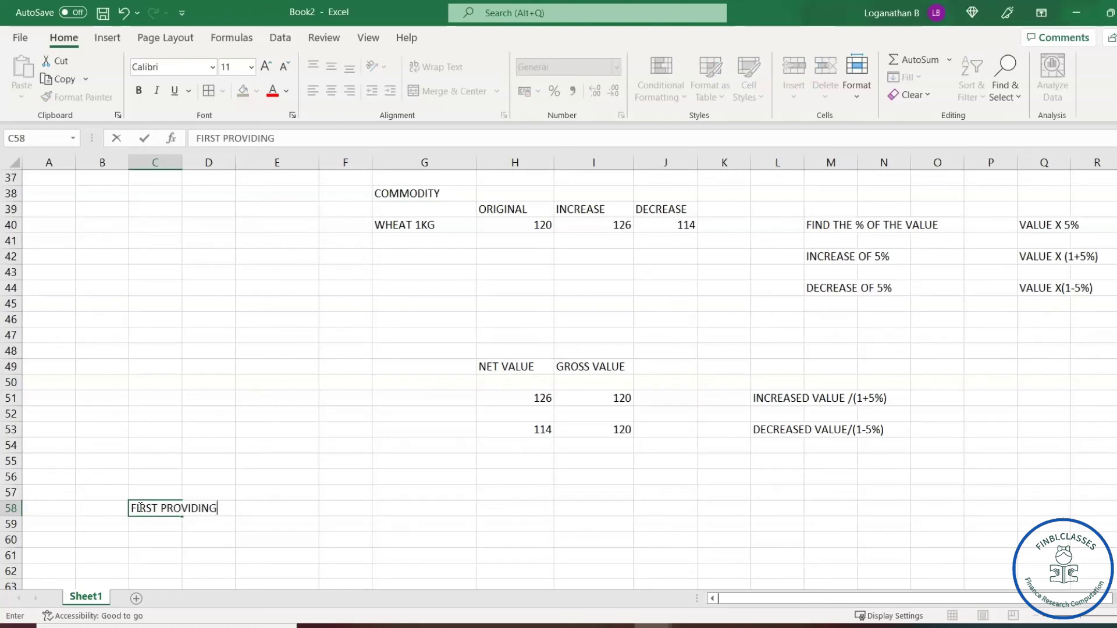
pyautogui.write(' 10% DISCOUNT')
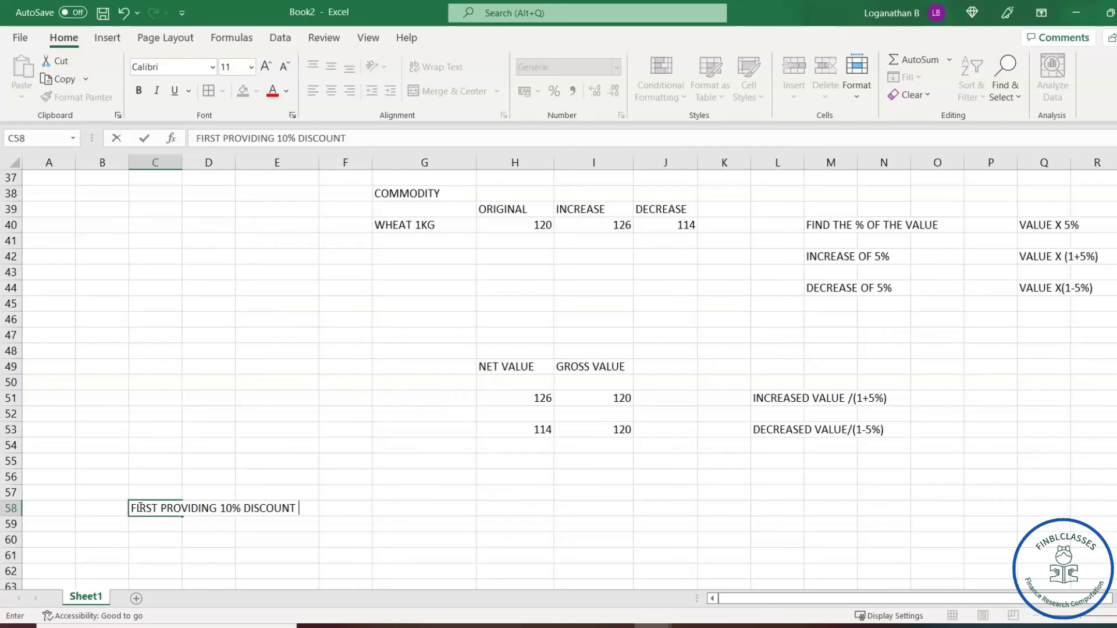
pyautogui.write('AND FURTHER DISCOUNT')
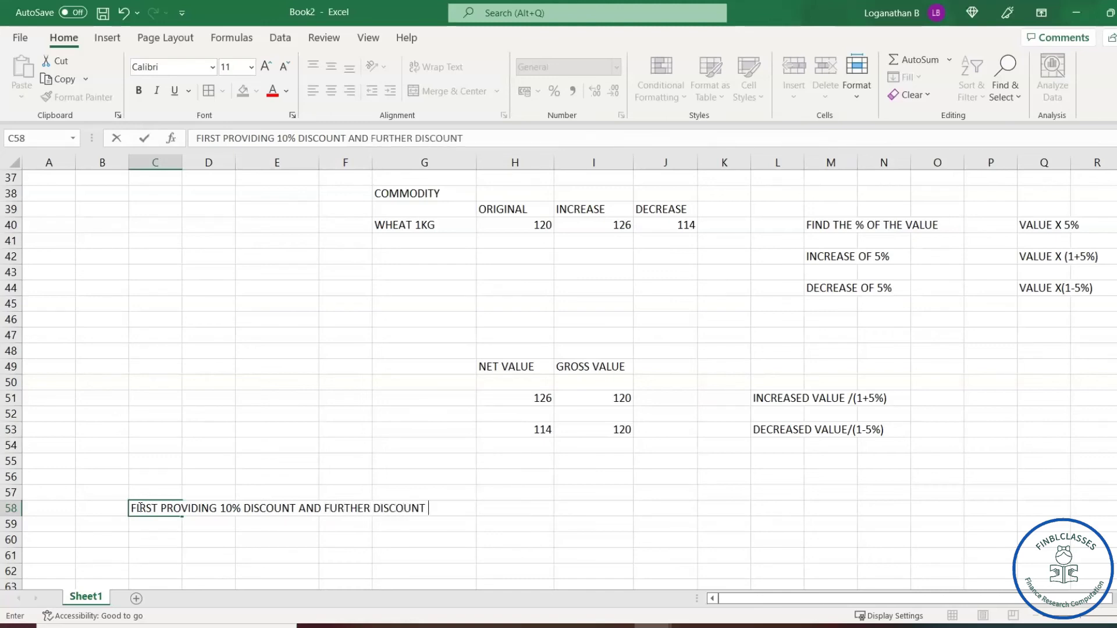
pyautogui.write(' IS 5%')
pyautogui.press('Return')
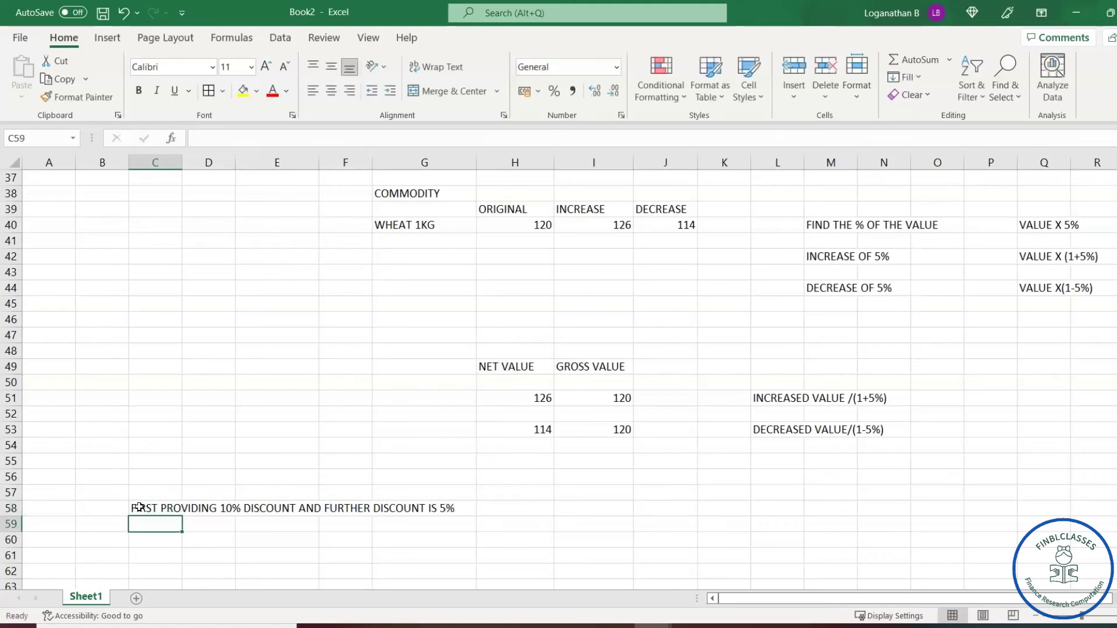
# - Enter the amount 42550 for the successive discount example in cell I58
pyautogui.press('Right')
pyautogui.press('Right')
pyautogui.press('Right')
pyautogui.press('Right')
pyautogui.press('Right')
pyautogui.press('Right')
pyautogui.press('Up')
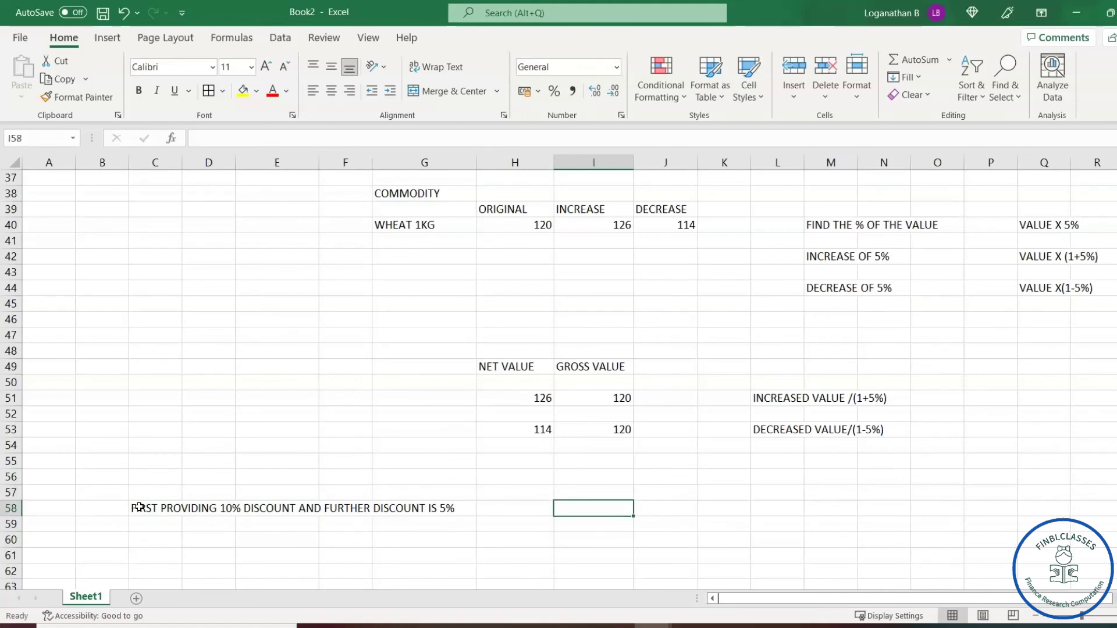
pyautogui.write('42550')
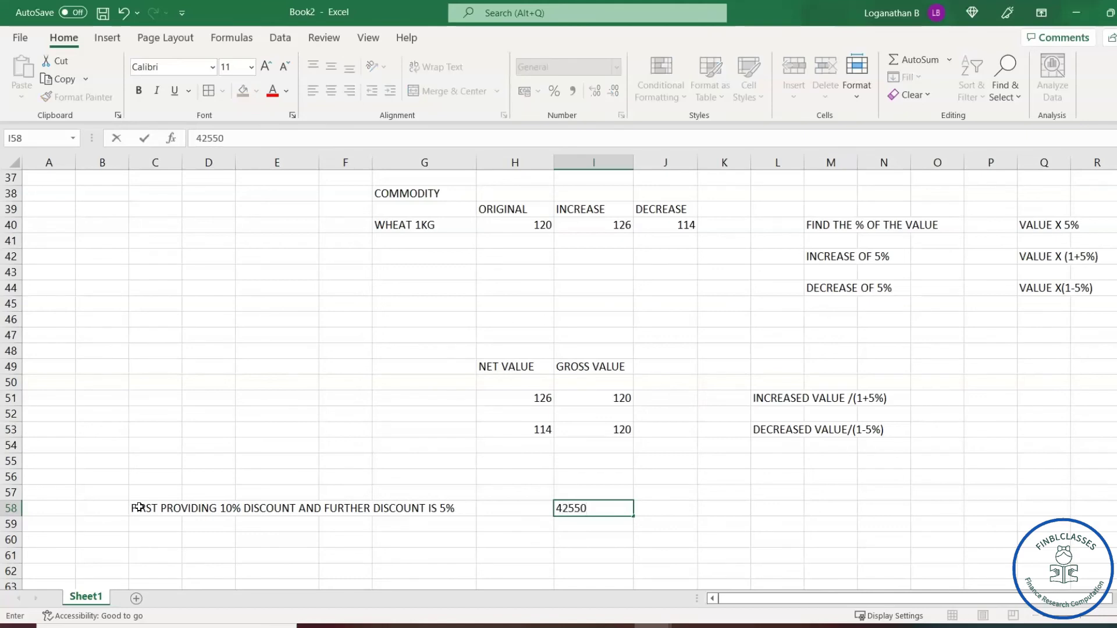
pyautogui.press('Return')
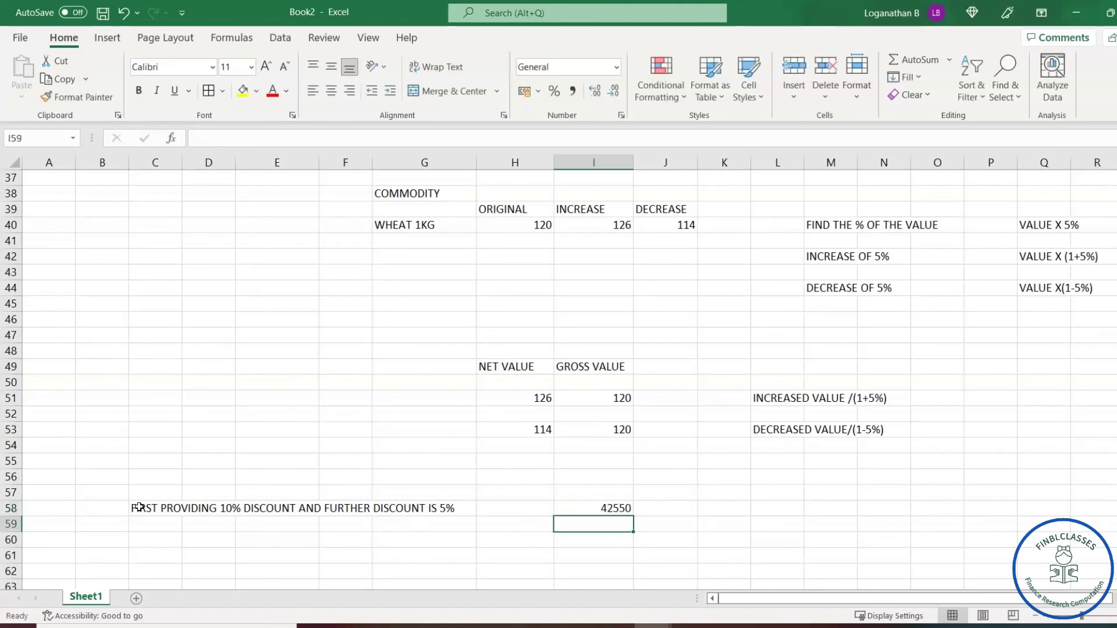
pyautogui.press('Down')
pyautogui.press('Up')
pyautogui.press('Up')
pyautogui.press('Right')
pyautogui.press('Right')
pyautogui.press('Right')
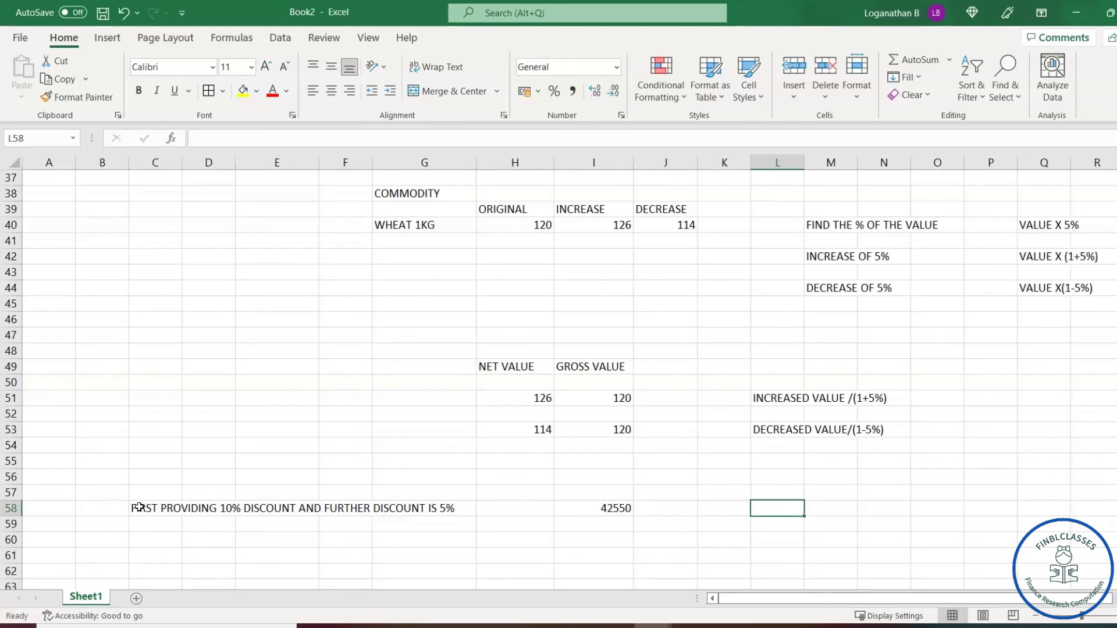
pyautogui.write('=')
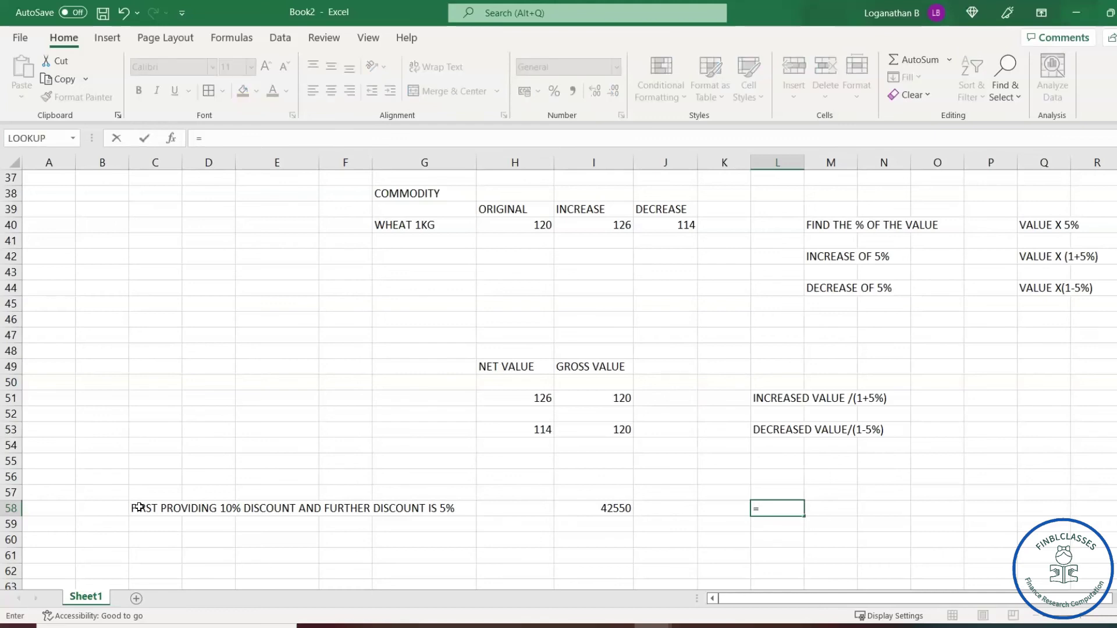
pyautogui.press('BackSpace')
pyautogui.press('Return')
pyautogui.press('Up')
pyautogui.press('Left')
pyautogui.press('Left')
pyautogui.press('Left')
pyautogui.press('Left')
pyautogui.press('Left')
pyautogui.press('Left')
pyautogui.press('Left')
pyautogui.press('Left')
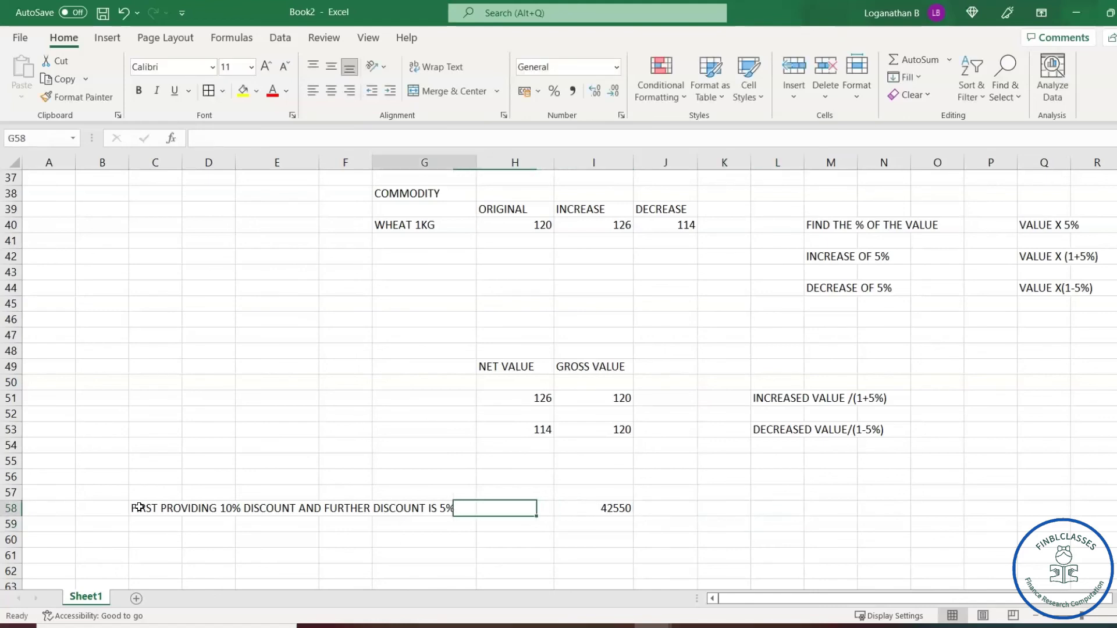
pyautogui.press('Right')
pyautogui.press('Right')
pyautogui.press('Right')
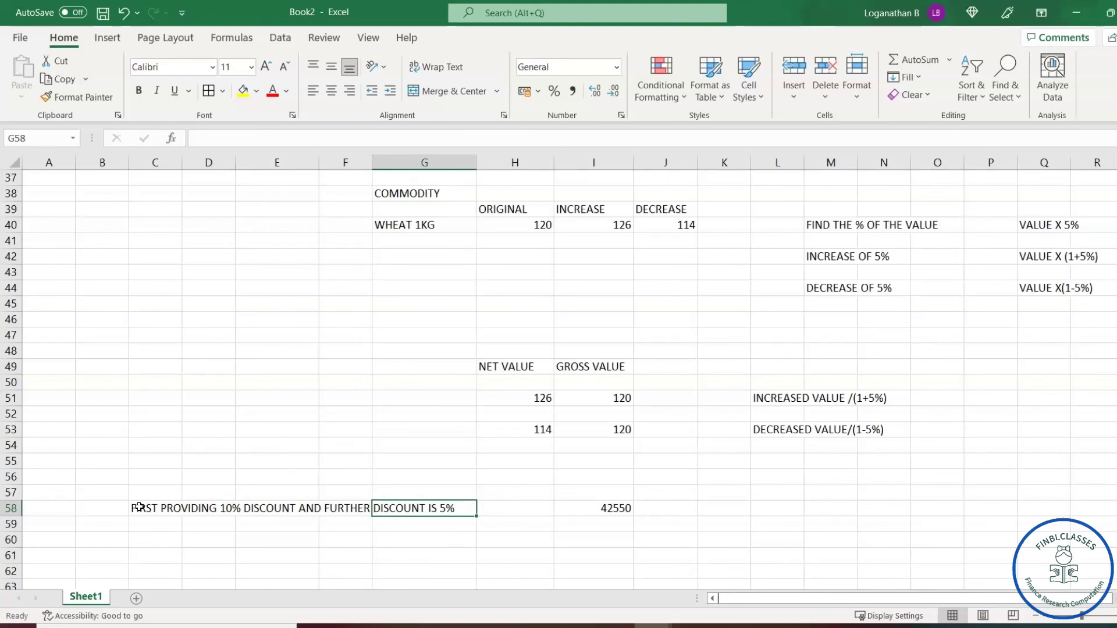
pyautogui.press('Right')
pyautogui.press('Right')
pyautogui.press('Right')
pyautogui.press('Right')
pyautogui.press('Right')
pyautogui.press('Left')
pyautogui.press('Right')
pyautogui.write('=')
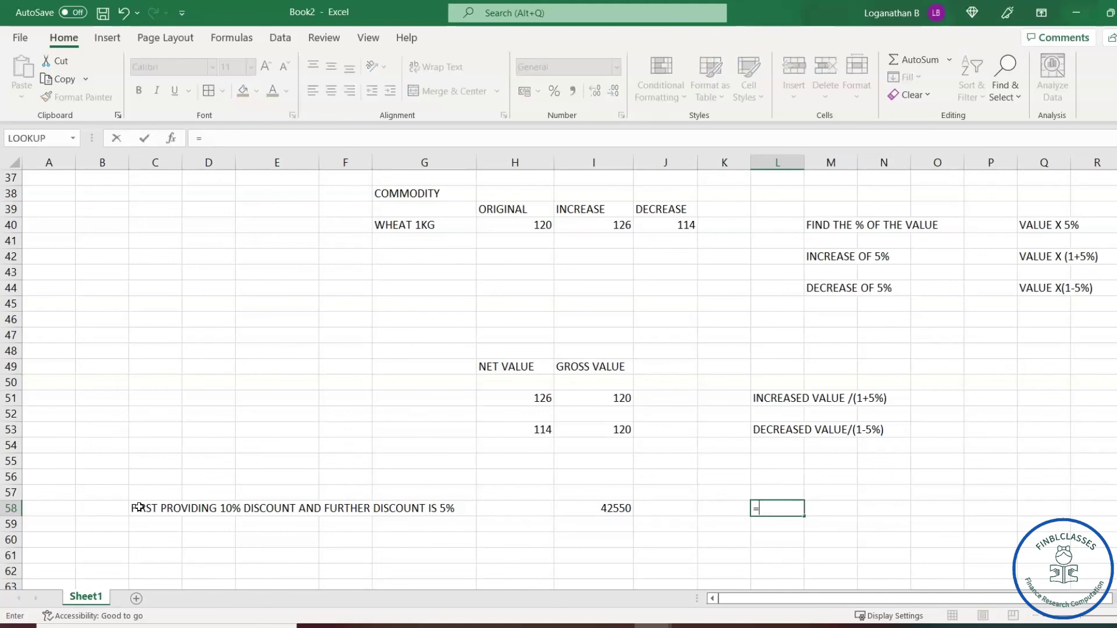
pyautogui.press('Left')
pyautogui.press('Left')
pyautogui.press('Left')
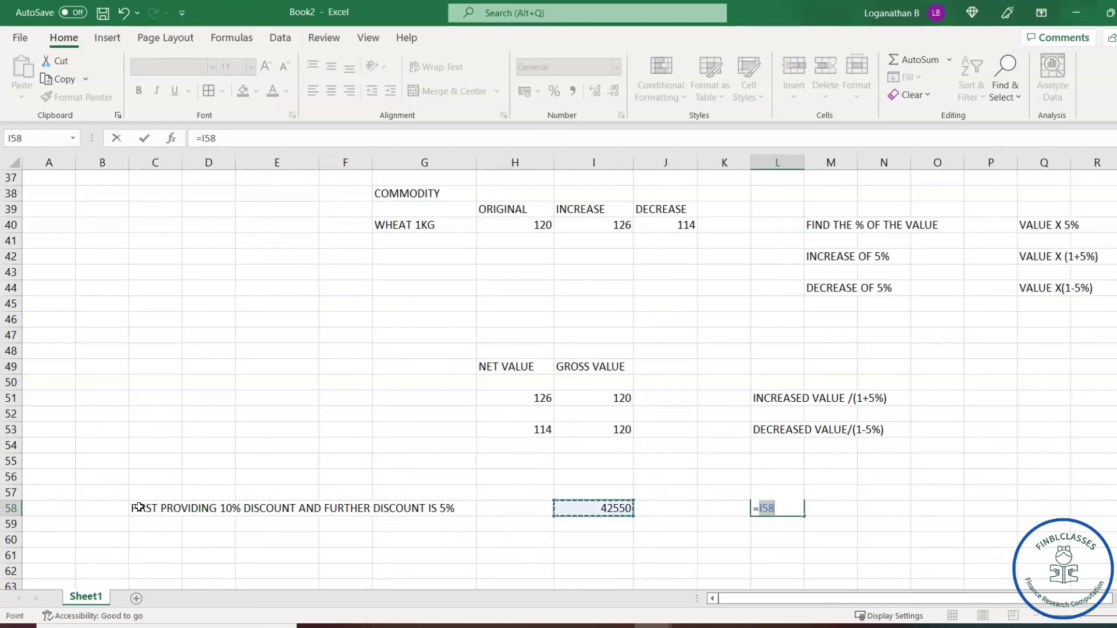
pyautogui.write('*')
pyautogui.press('Escape')
# - Calculate the combined discount amount in cell K58 with the formula =I58*(10%+5%)
pyautogui.click(706, 508)
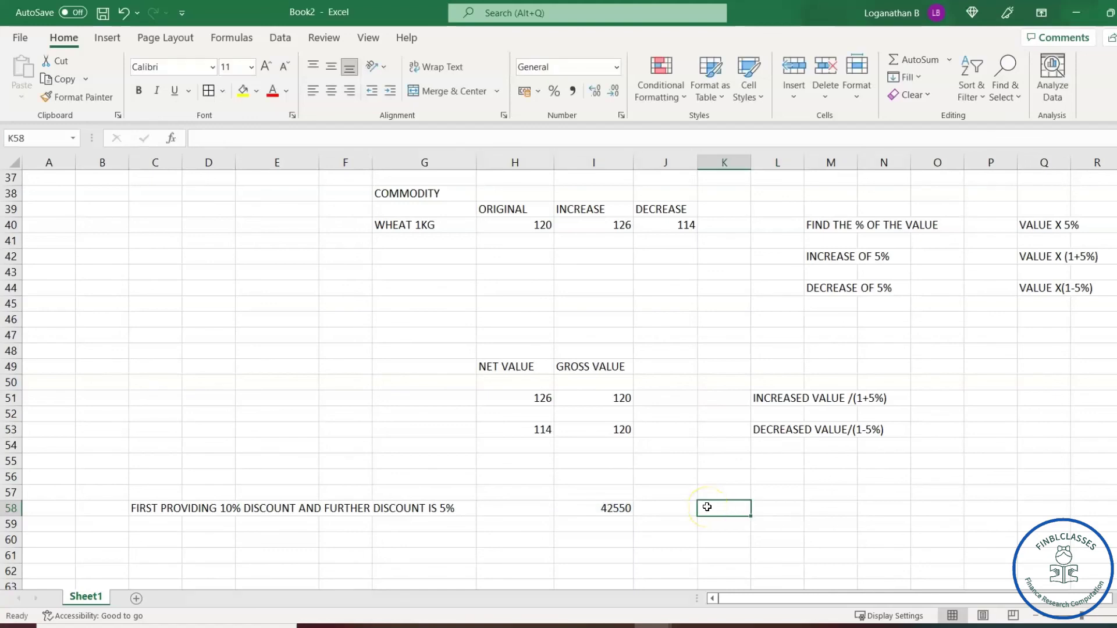
pyautogui.write('=')
pyautogui.press('Left')
pyautogui.press('Left')
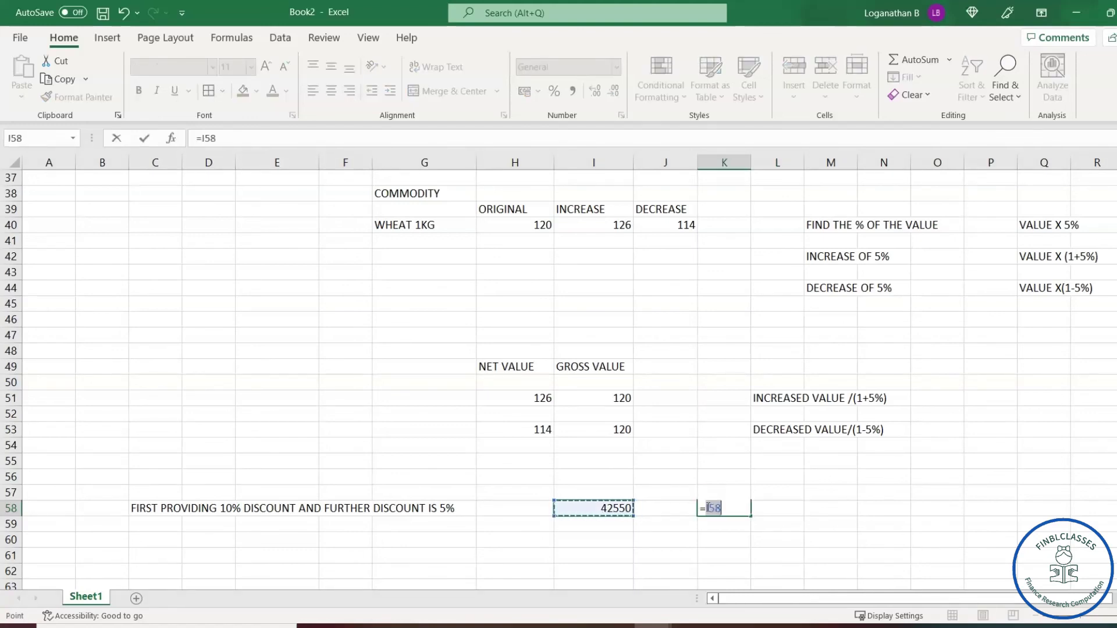
pyautogui.write('*(10%')
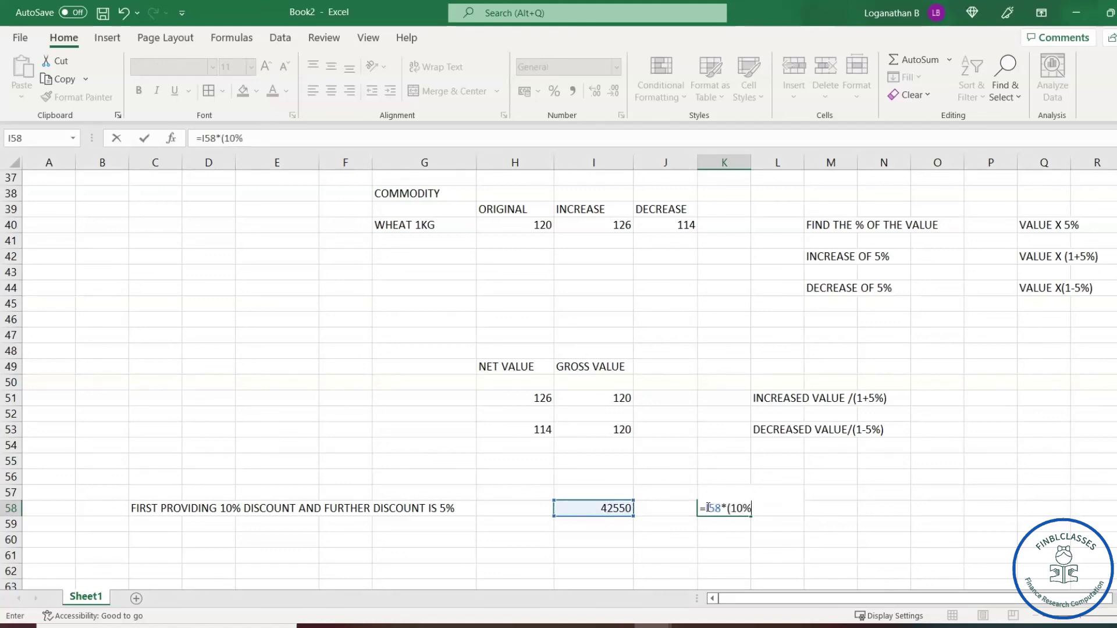
pyautogui.write('+5%)')
pyautogui.press('Return')
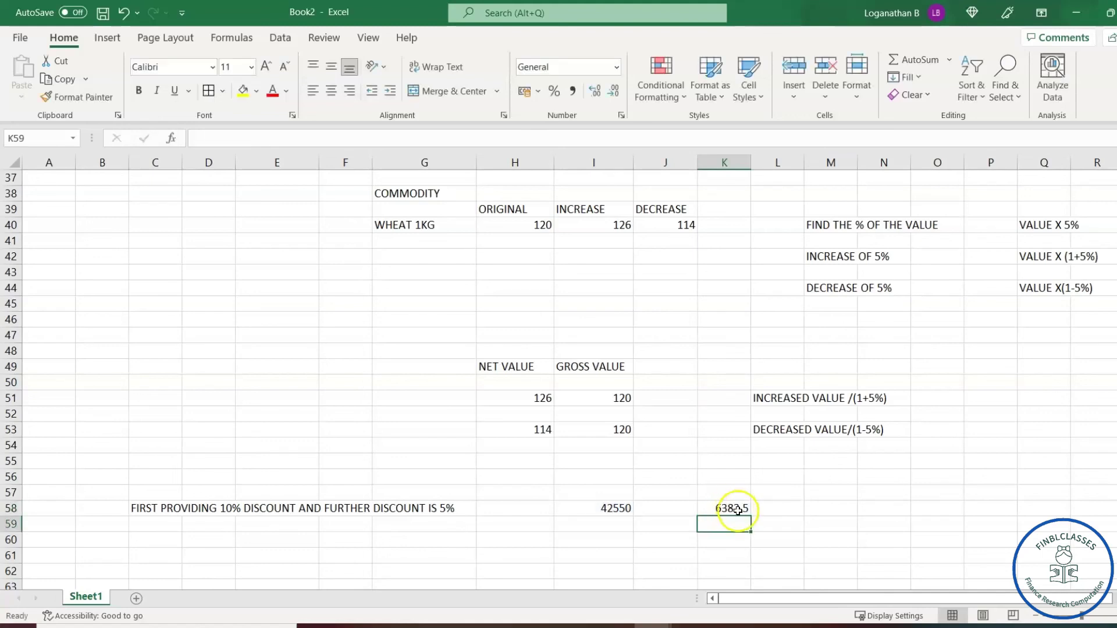
# - Calculate the amount after the combined discount in cell M58 with the formula =I58-K58
pyautogui.click(811, 508)
pyautogui.write('=')
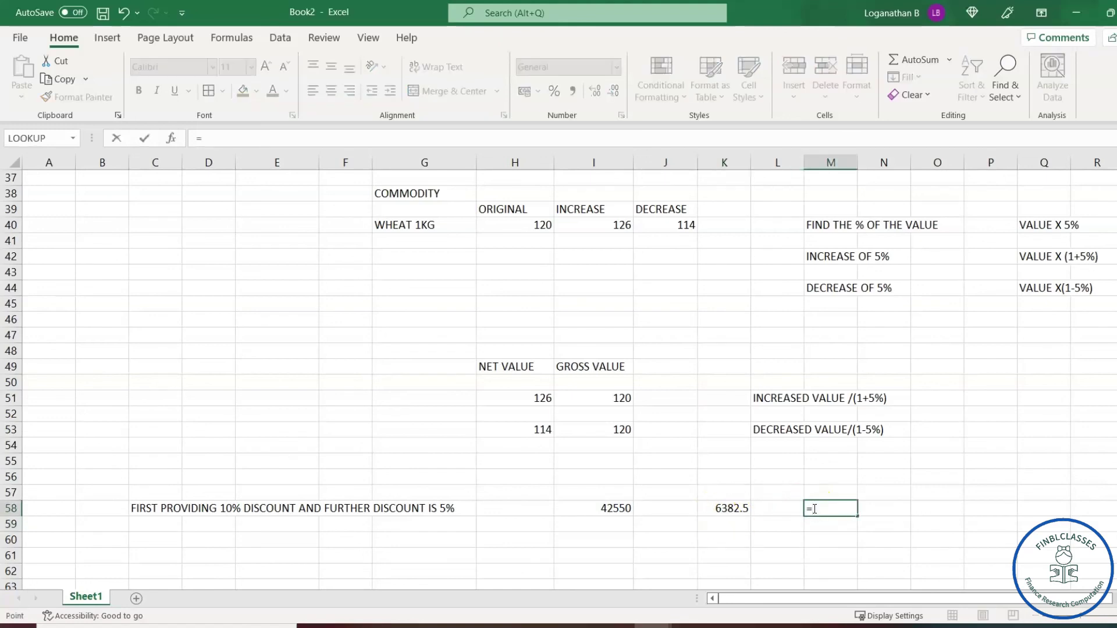
pyautogui.press('Left')
pyautogui.press('Left')
pyautogui.press('Left')
pyautogui.press('Left')
pyautogui.write('-')
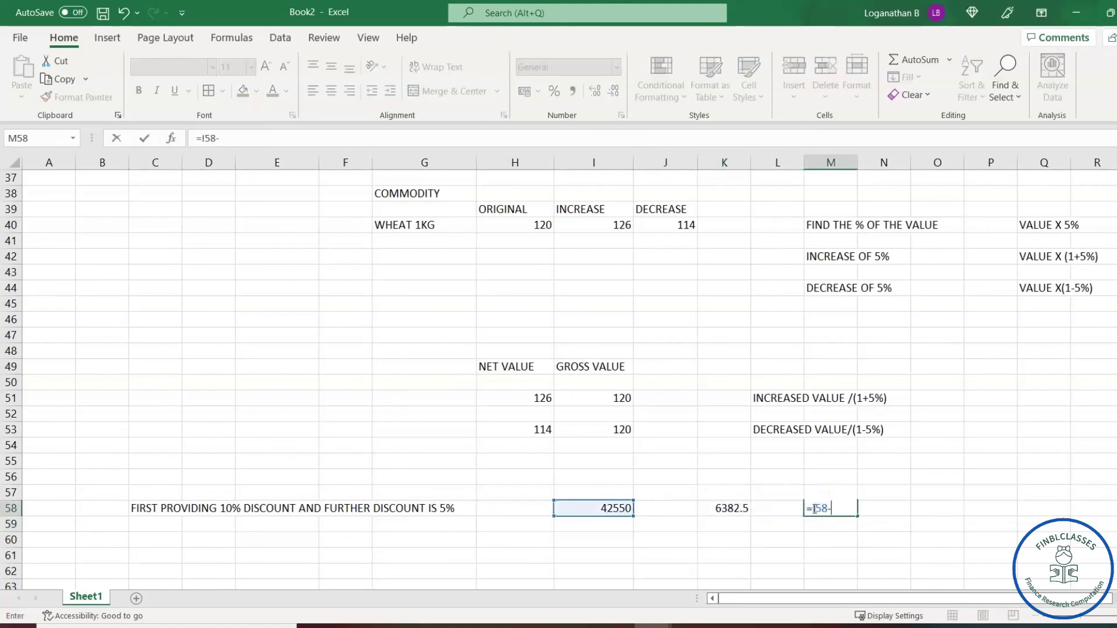
pyautogui.press('Left')
pyautogui.press('Left')
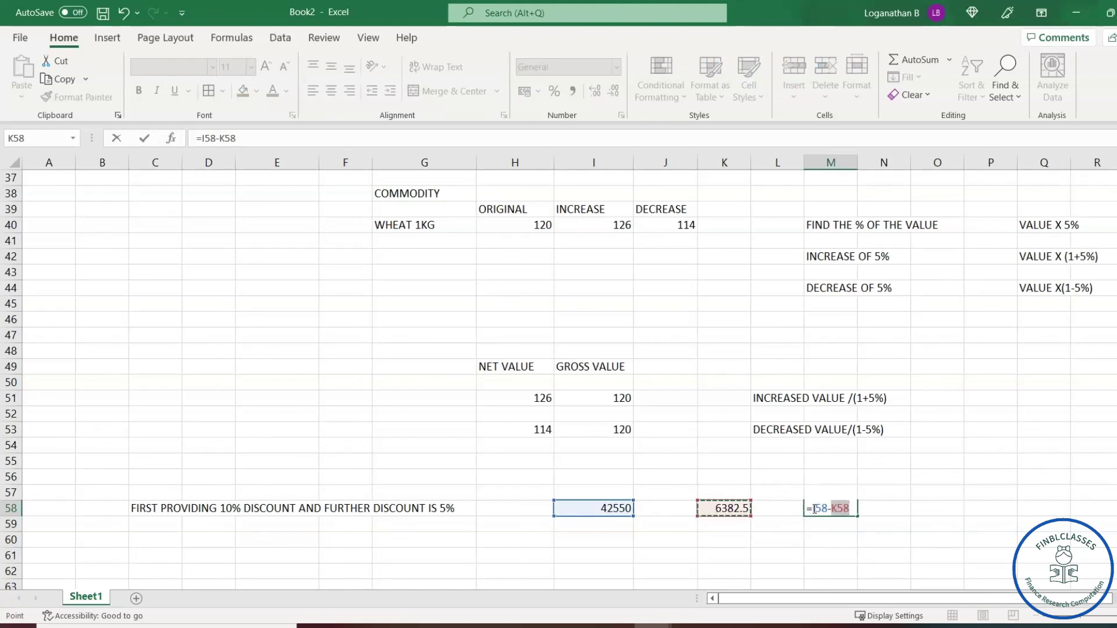
pyautogui.press('Return')
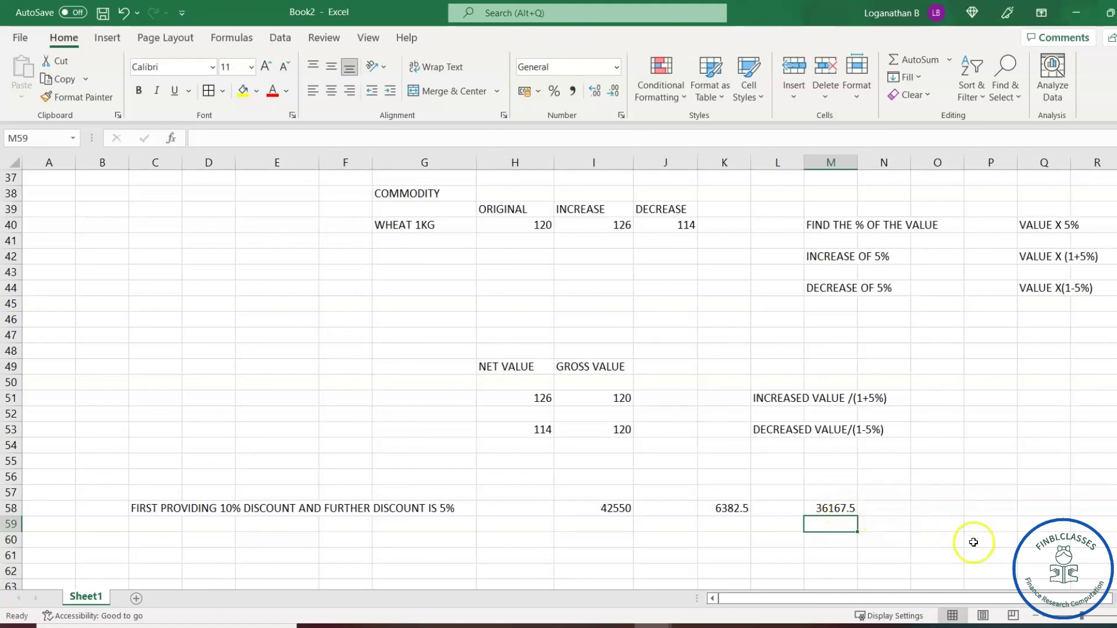
# - Calculate the amount after successive discounts in cell M61 with the formula =I58*(1-10%)*(1-5%)
pyautogui.scroll(-3, 977, 523)
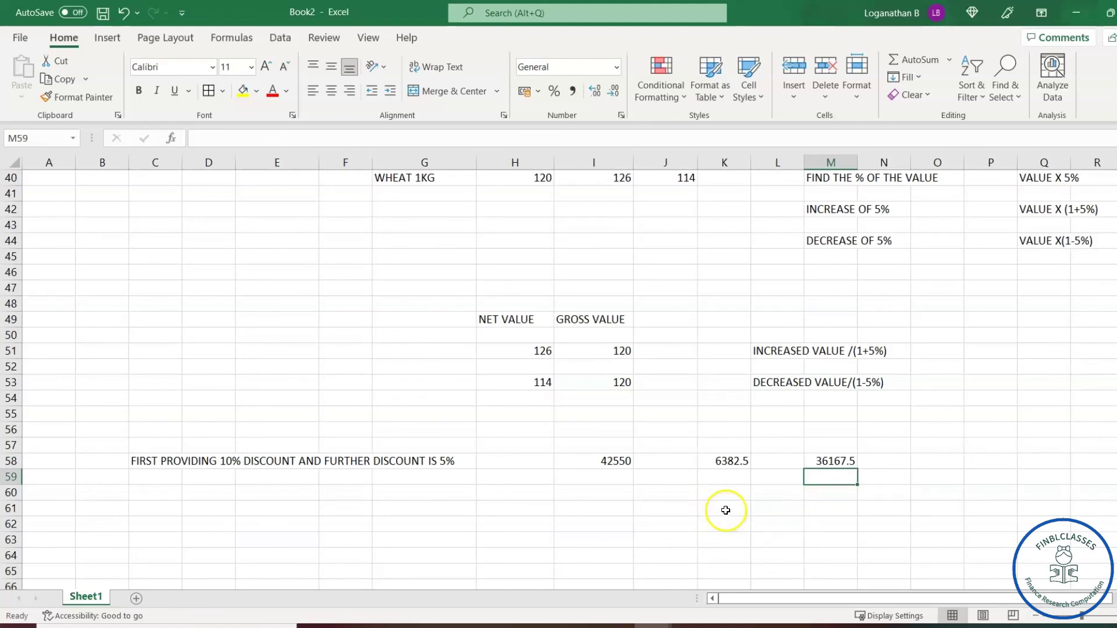
pyautogui.click(811, 511)
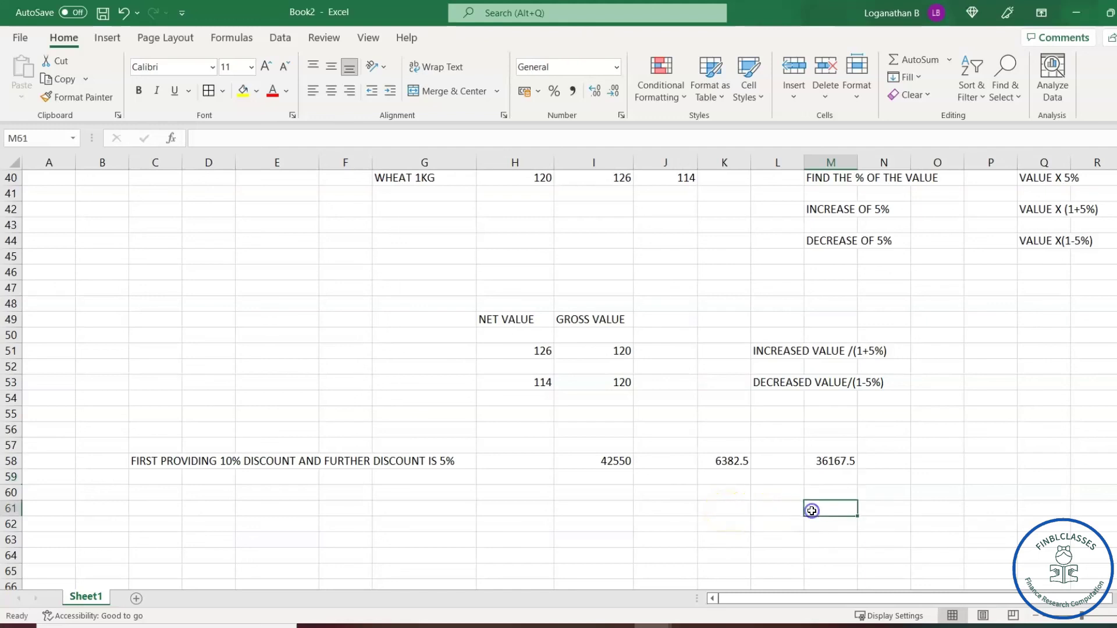
pyautogui.write('=')
pyautogui.press('Left')
pyautogui.press('Left')
pyautogui.press('Left')
pyautogui.press('Left')
pyautogui.press('Up')
pyautogui.press('Up')
pyautogui.press('Up')
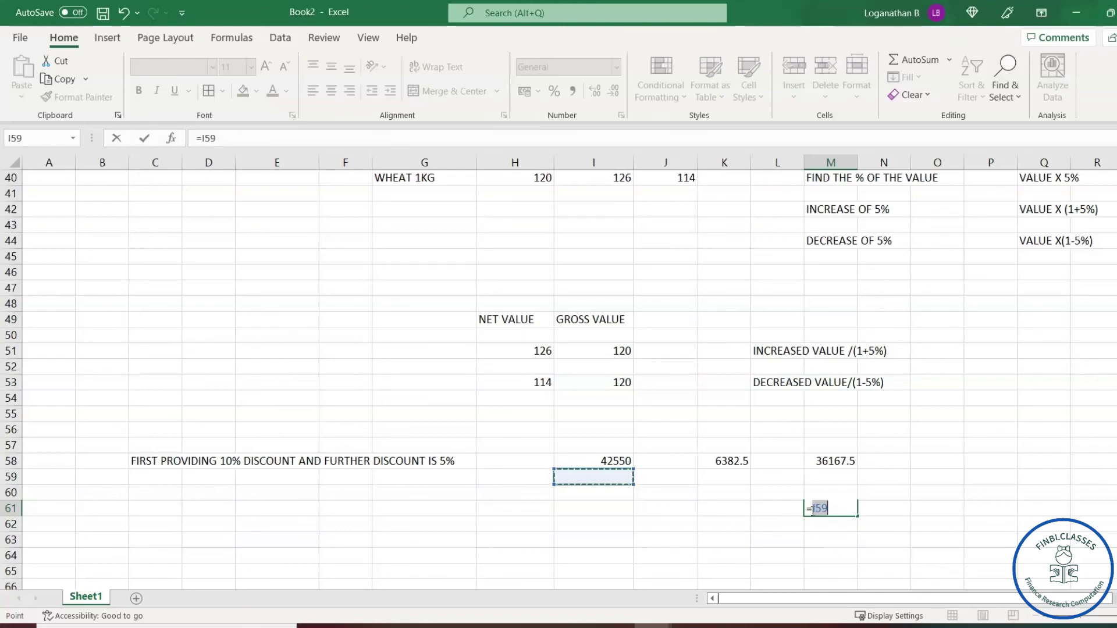
pyautogui.write('*')
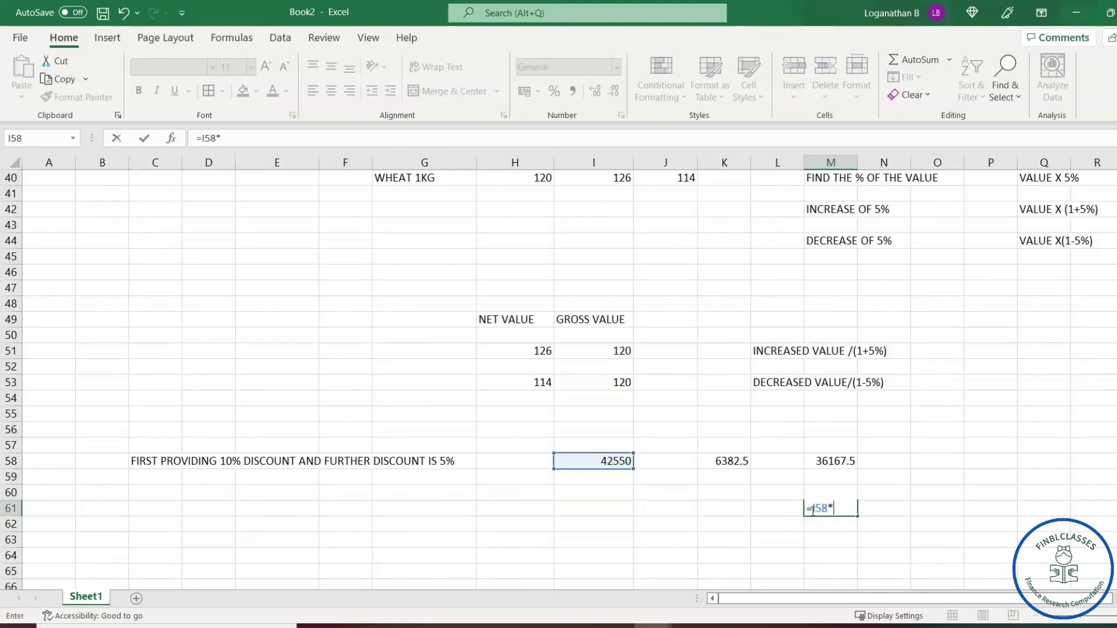
pyautogui.write('(1-10%)*')
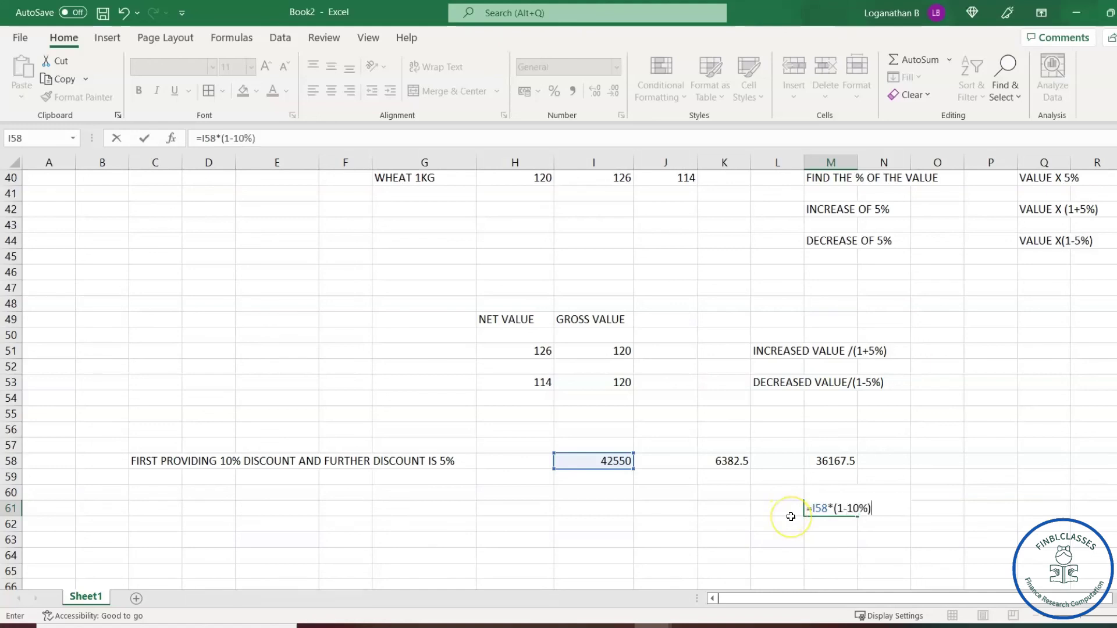
pyautogui.write('(1-5%')
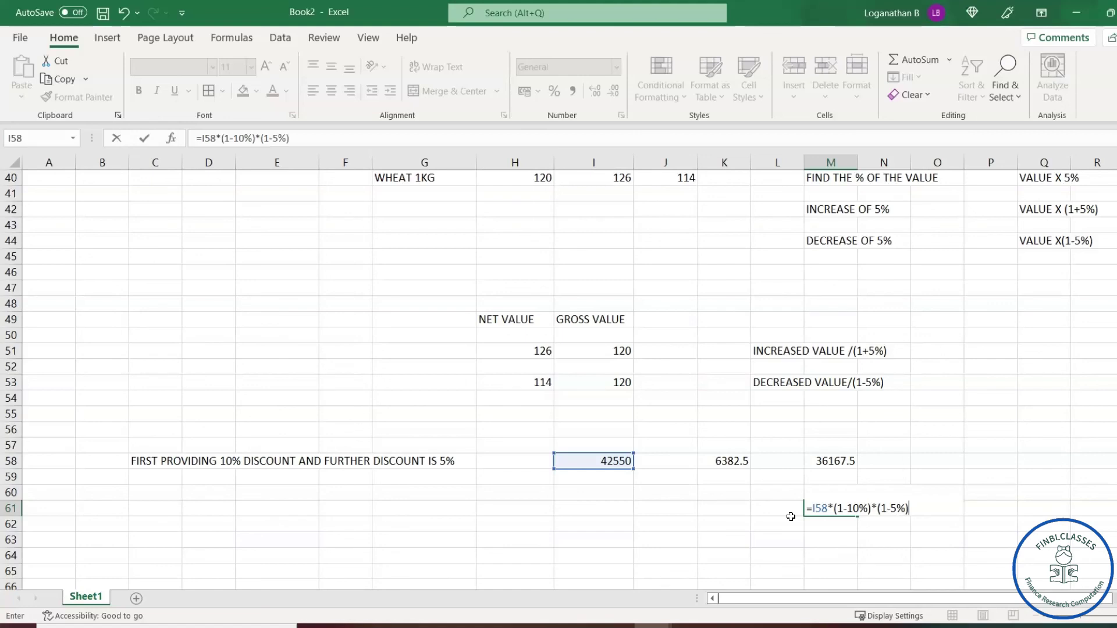
pyautogui.press('Return')
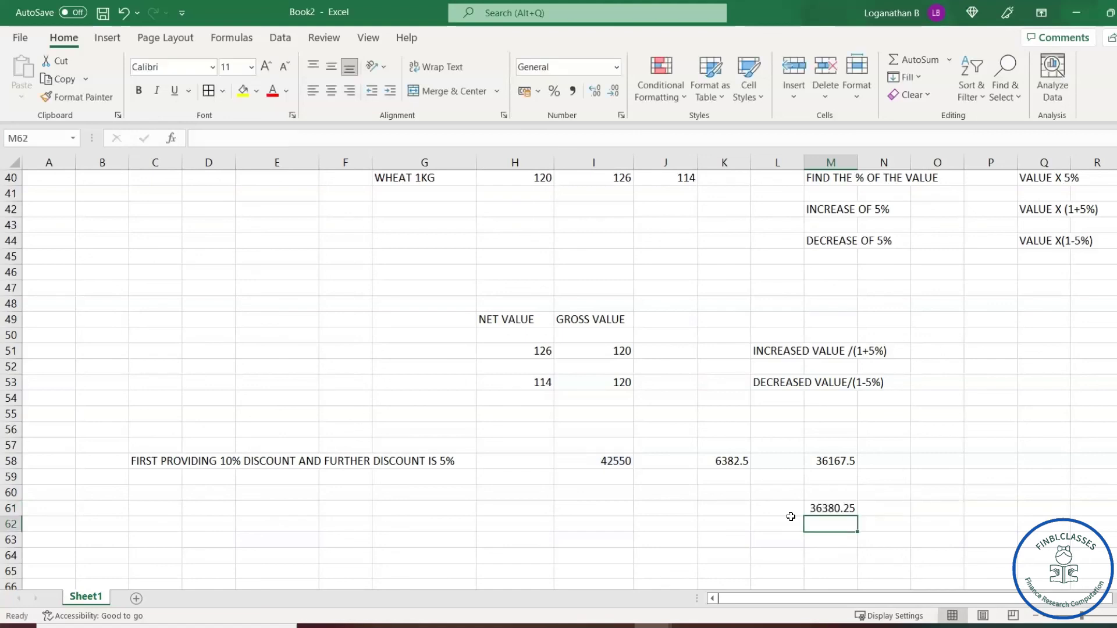
pyautogui.click(844, 513)
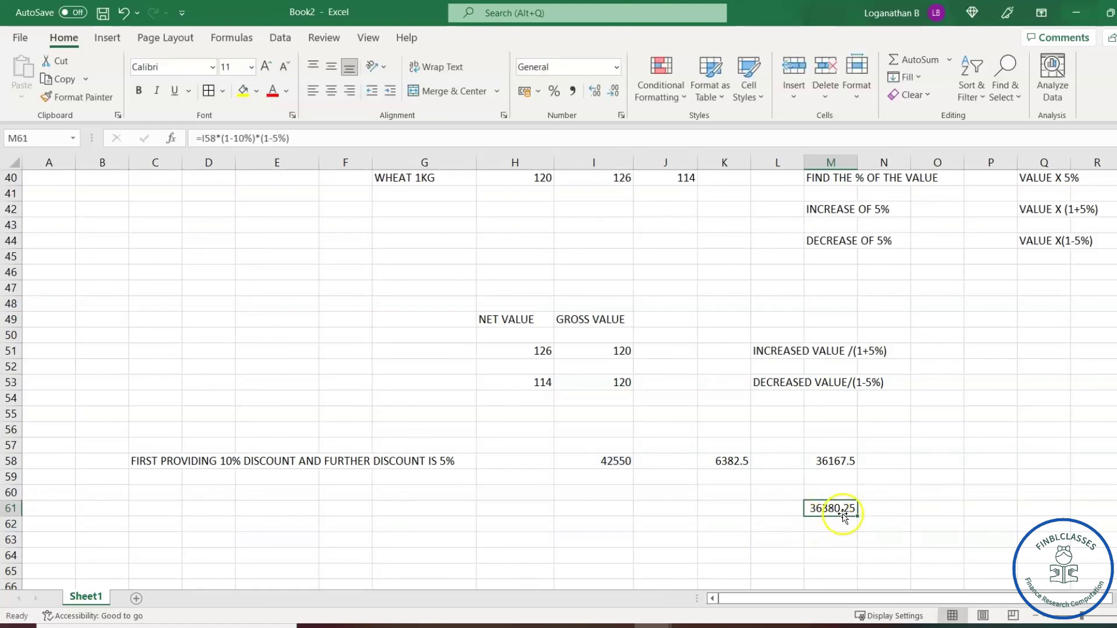